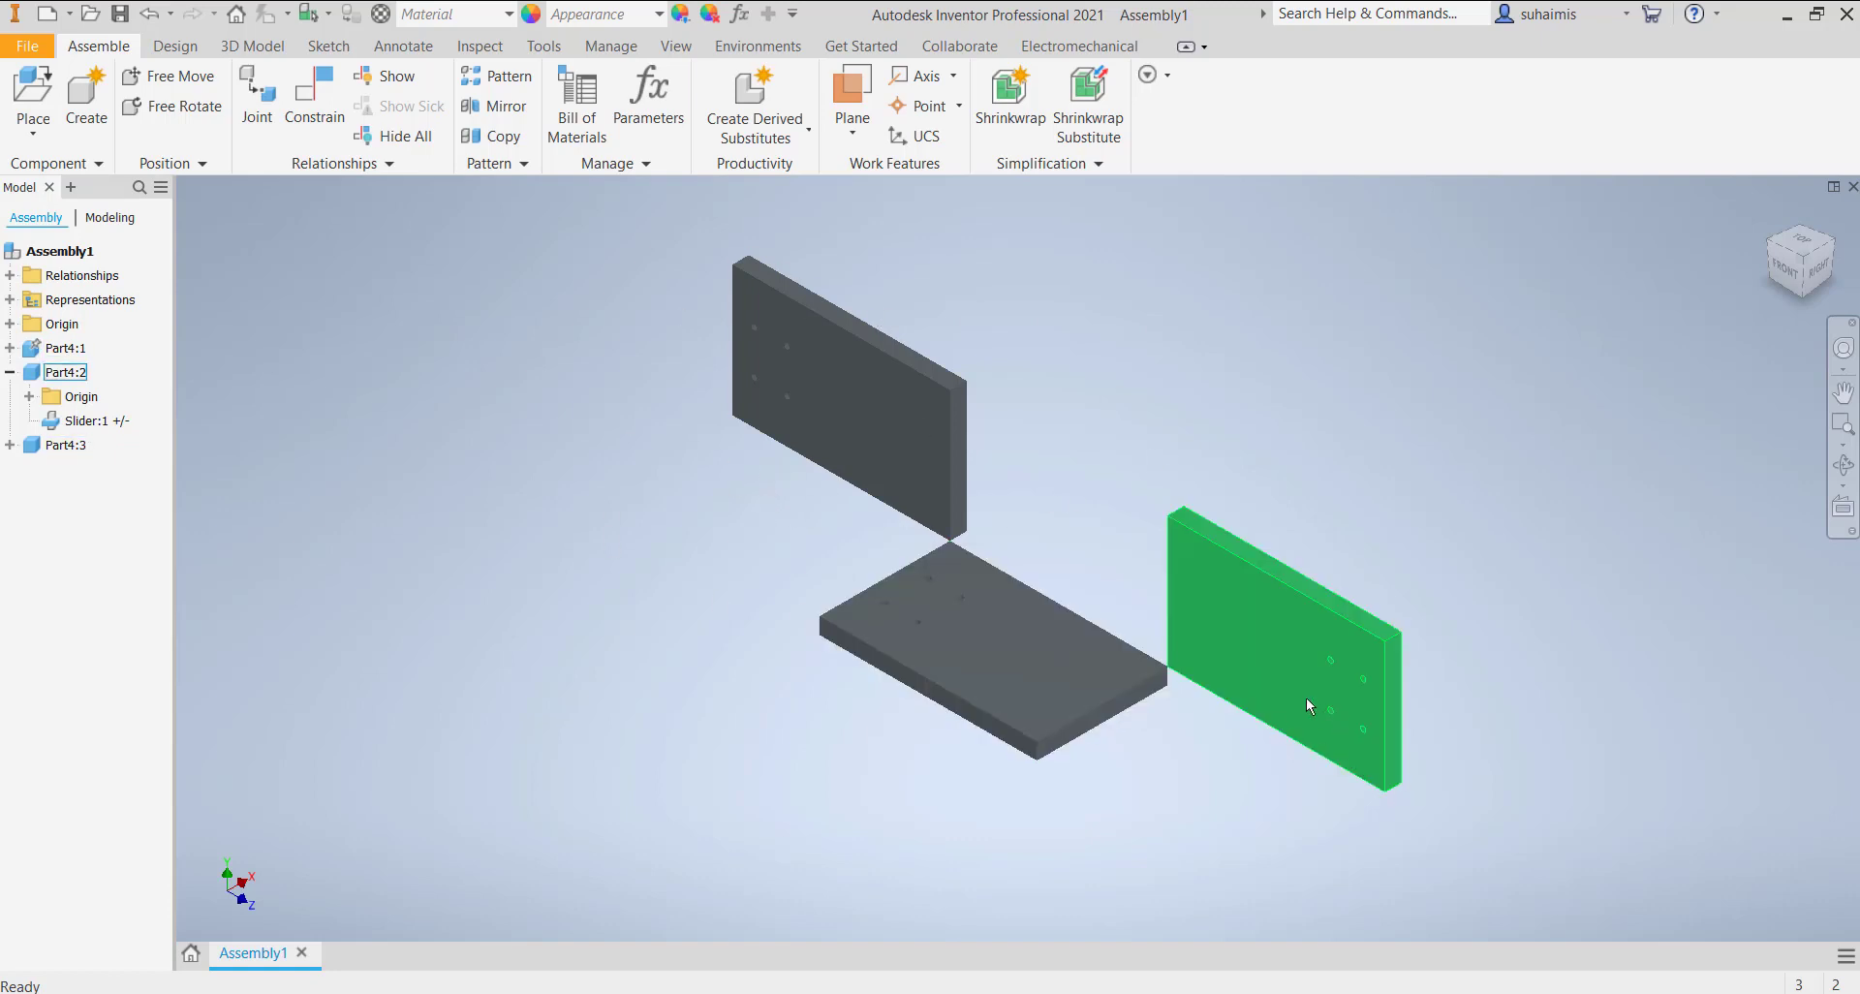
# - Slide the two upright plates back and forth along the base plate, leaving them near its opposite ends
pyautogui.moveTo(1305, 698); pyautogui.dragTo(929, 484)
pyautogui.moveTo(1184, 604)
pyautogui.mouseDown()
pyautogui.moveTo(1294, 662)
pyautogui.moveTo(1186, 600)
pyautogui.mouseUp()
pyautogui.moveTo(890, 463)
pyautogui.mouseDown()
pyautogui.moveTo(998, 527)
pyautogui.moveTo(890, 464)
pyautogui.mouseUp()
pyautogui.moveTo(1102, 554); pyautogui.dragTo(1269, 654)
pyautogui.moveTo(901, 489); pyautogui.dragTo(1027, 557)
pyautogui.moveTo(1211, 627); pyautogui.dragTo(1003, 501)
pyautogui.moveTo(893, 459); pyautogui.dragTo(785, 397)
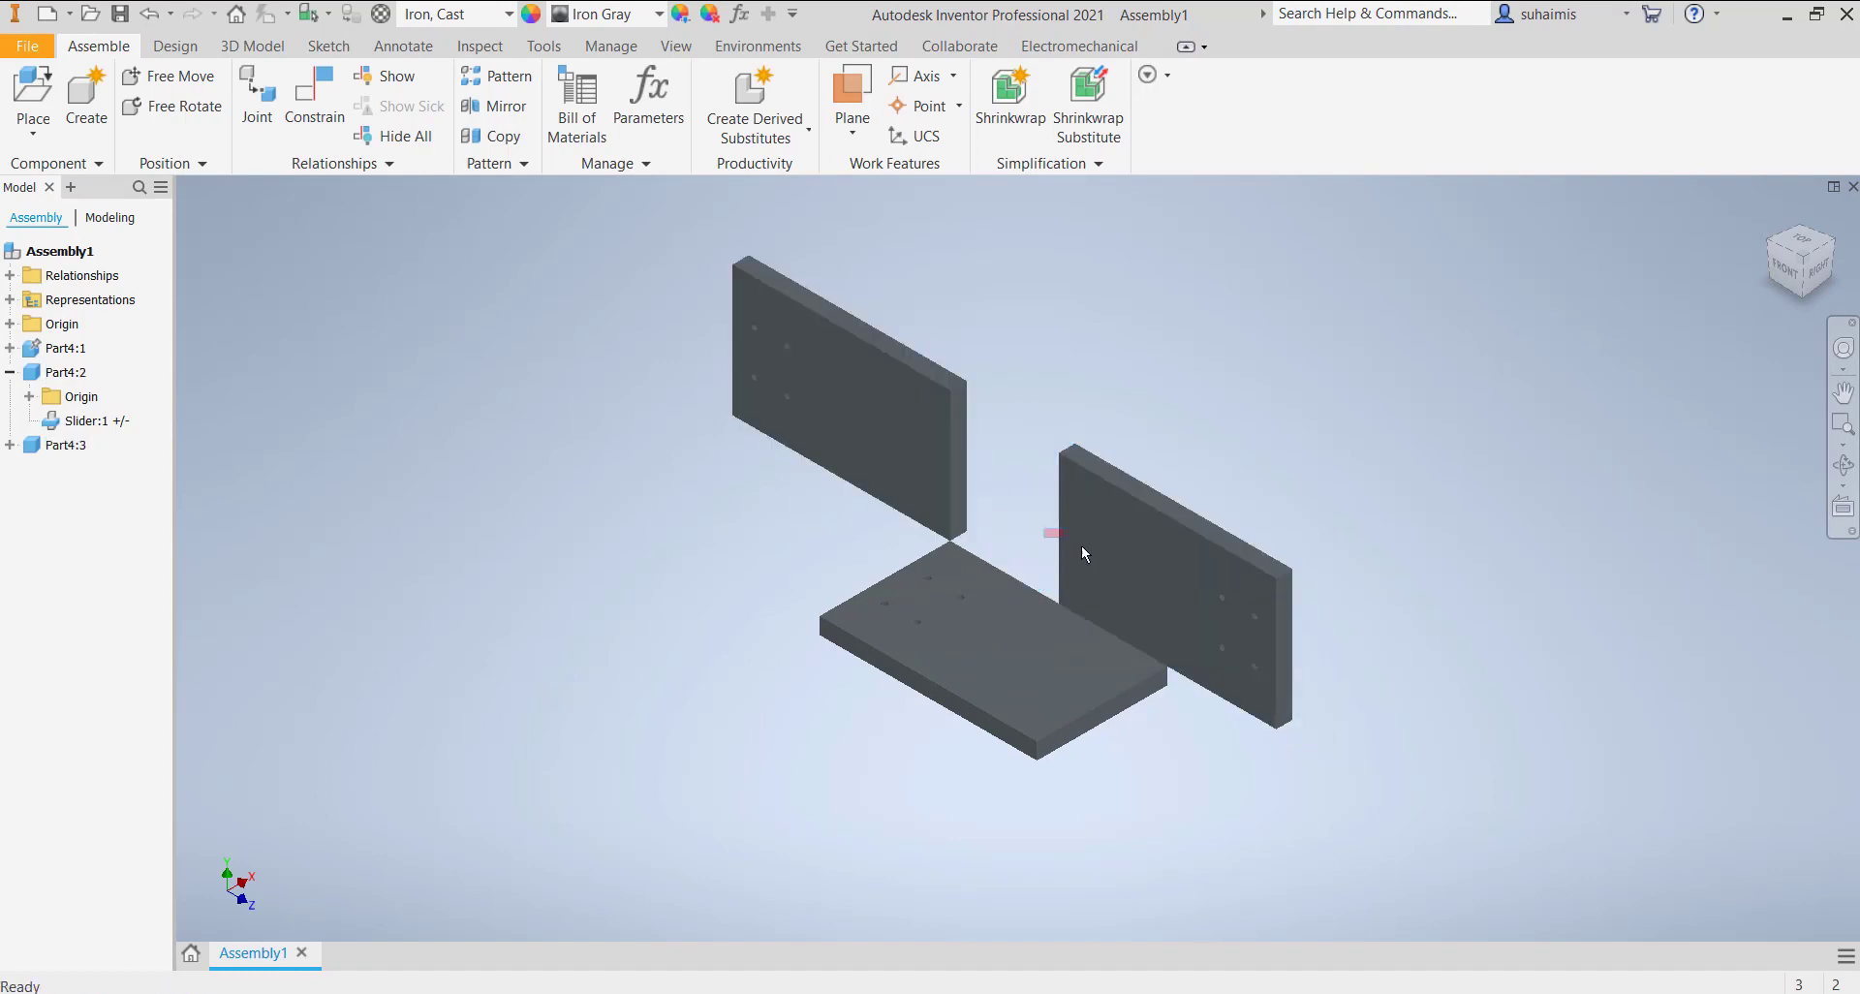
pyautogui.moveTo(1079, 543); pyautogui.dragTo(1202, 618)
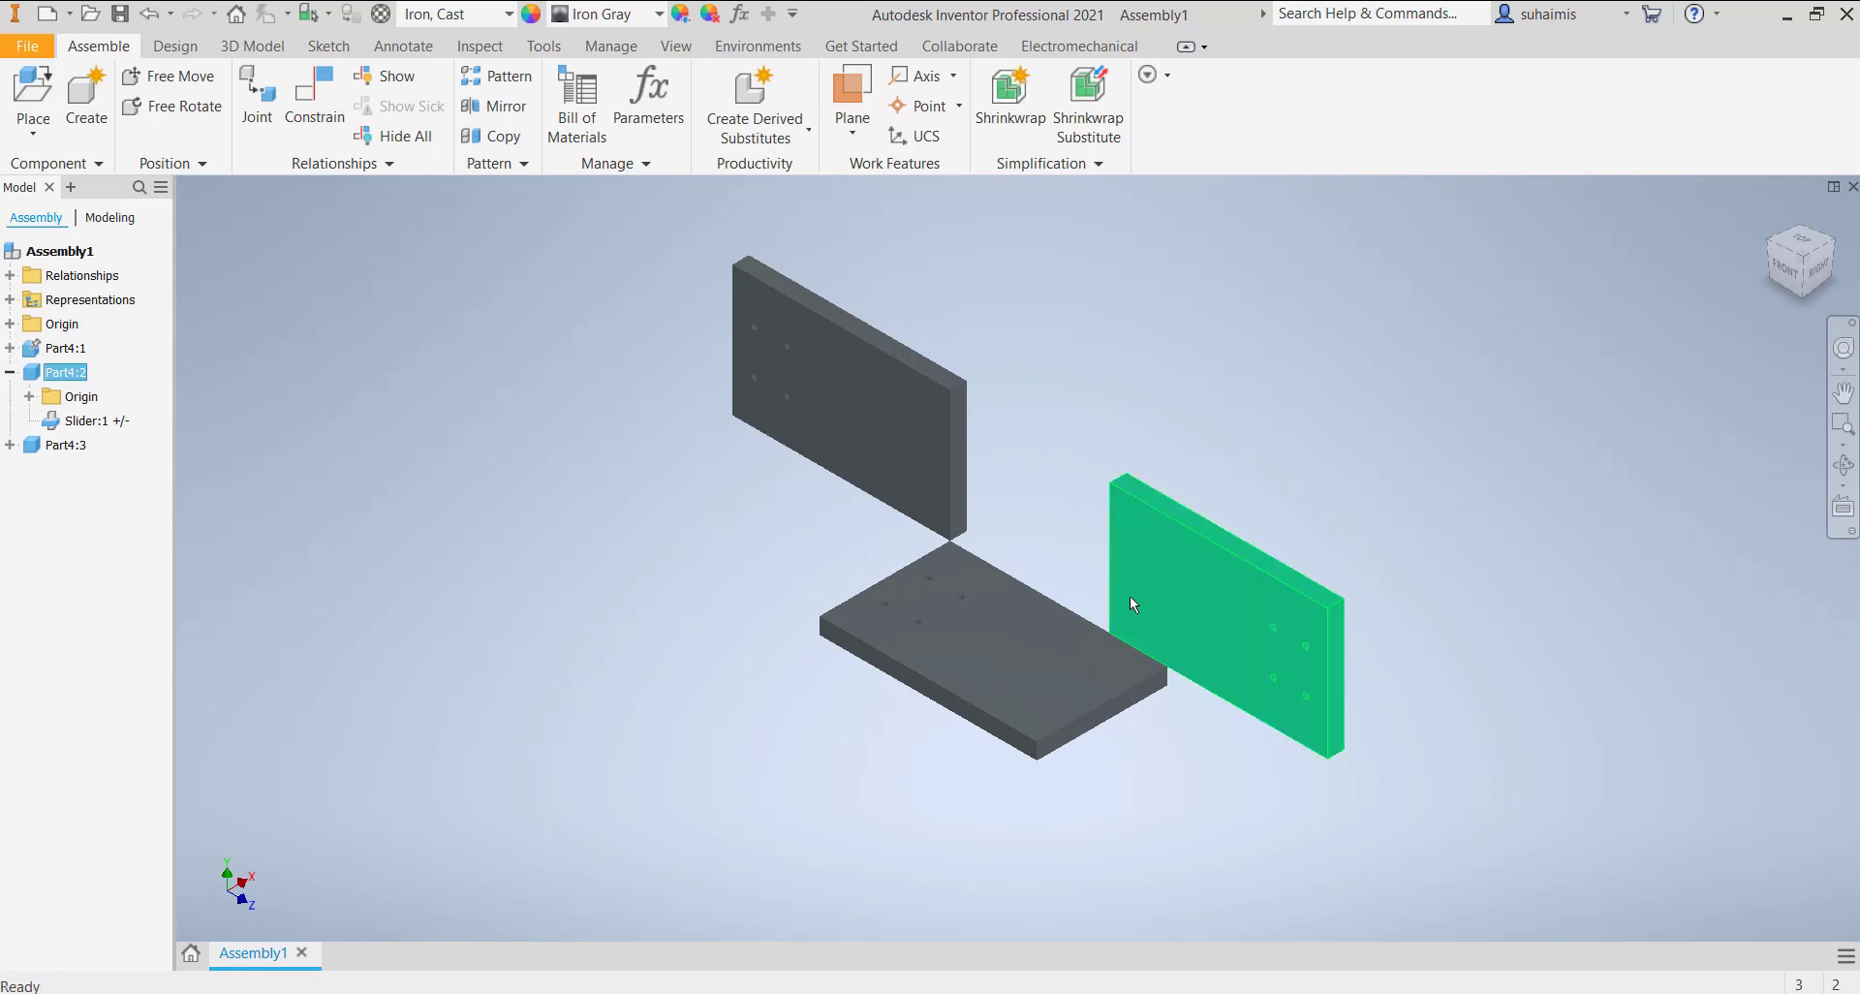
pyautogui.moveTo(851, 469); pyautogui.dragTo(960, 529)
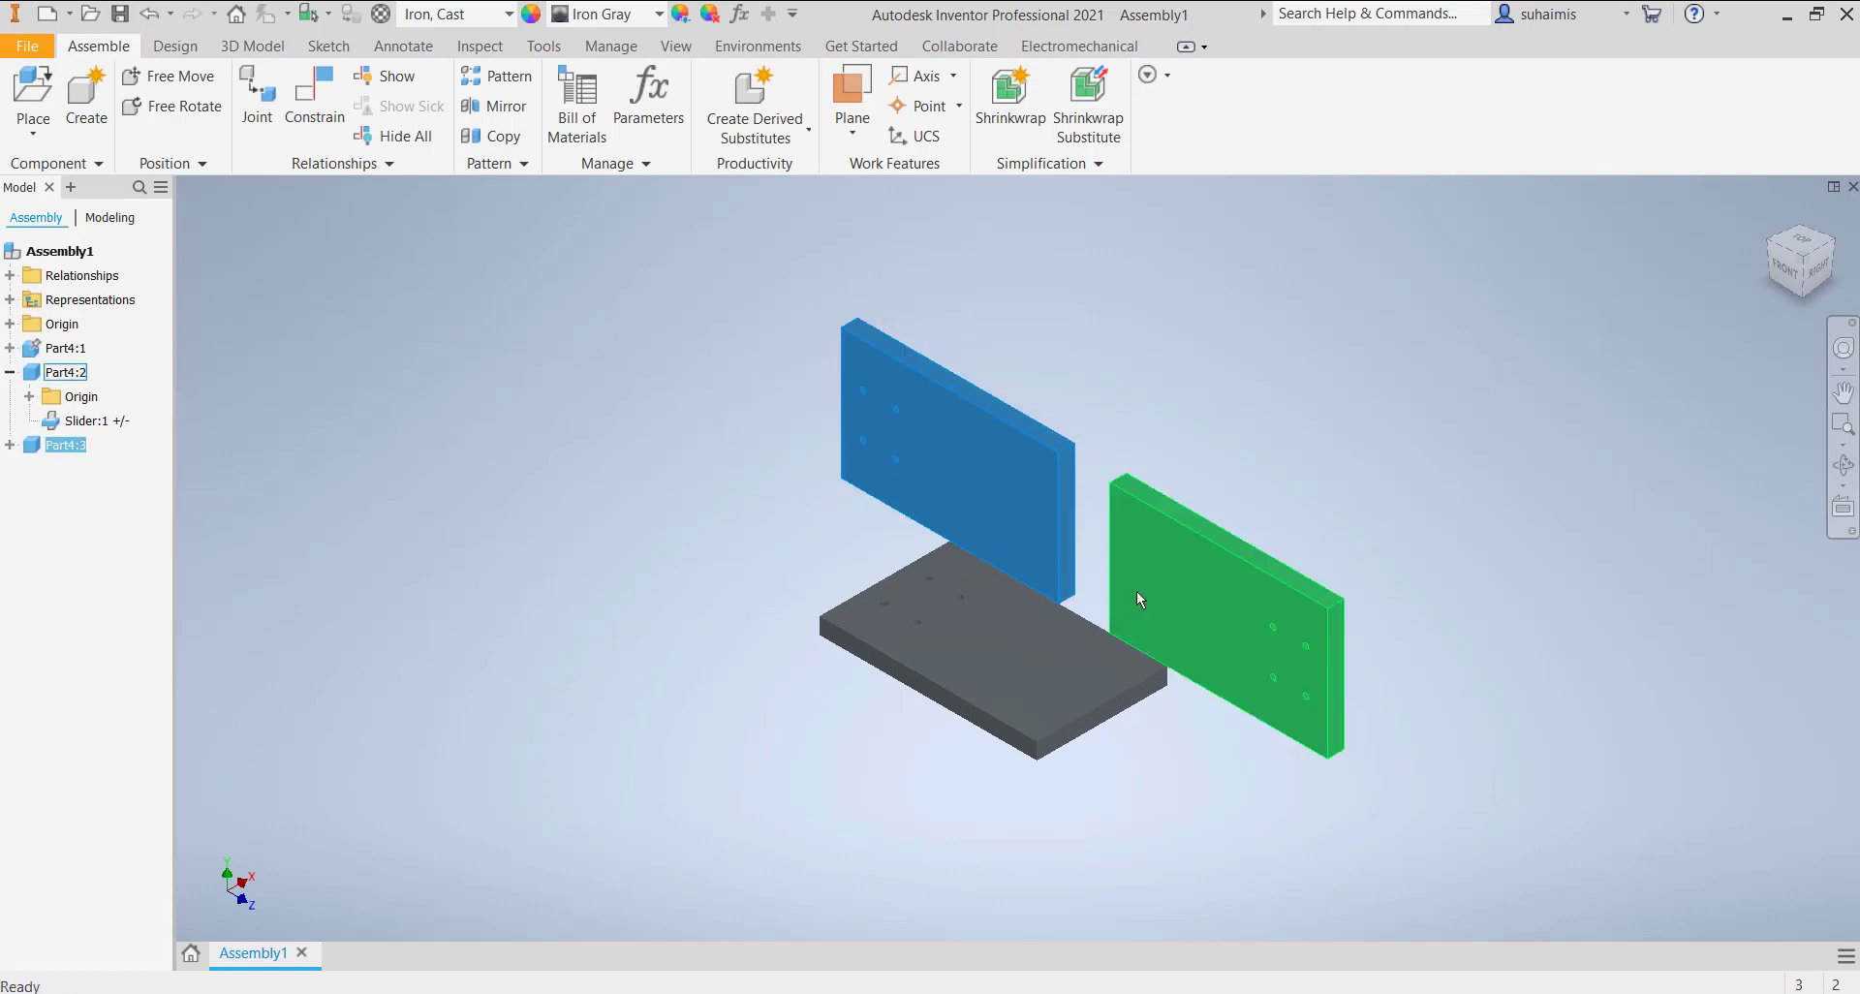
pyautogui.moveTo(1138, 594); pyautogui.dragTo(1271, 665)
pyautogui.click(1103, 570)
pyautogui.click(1239, 781)
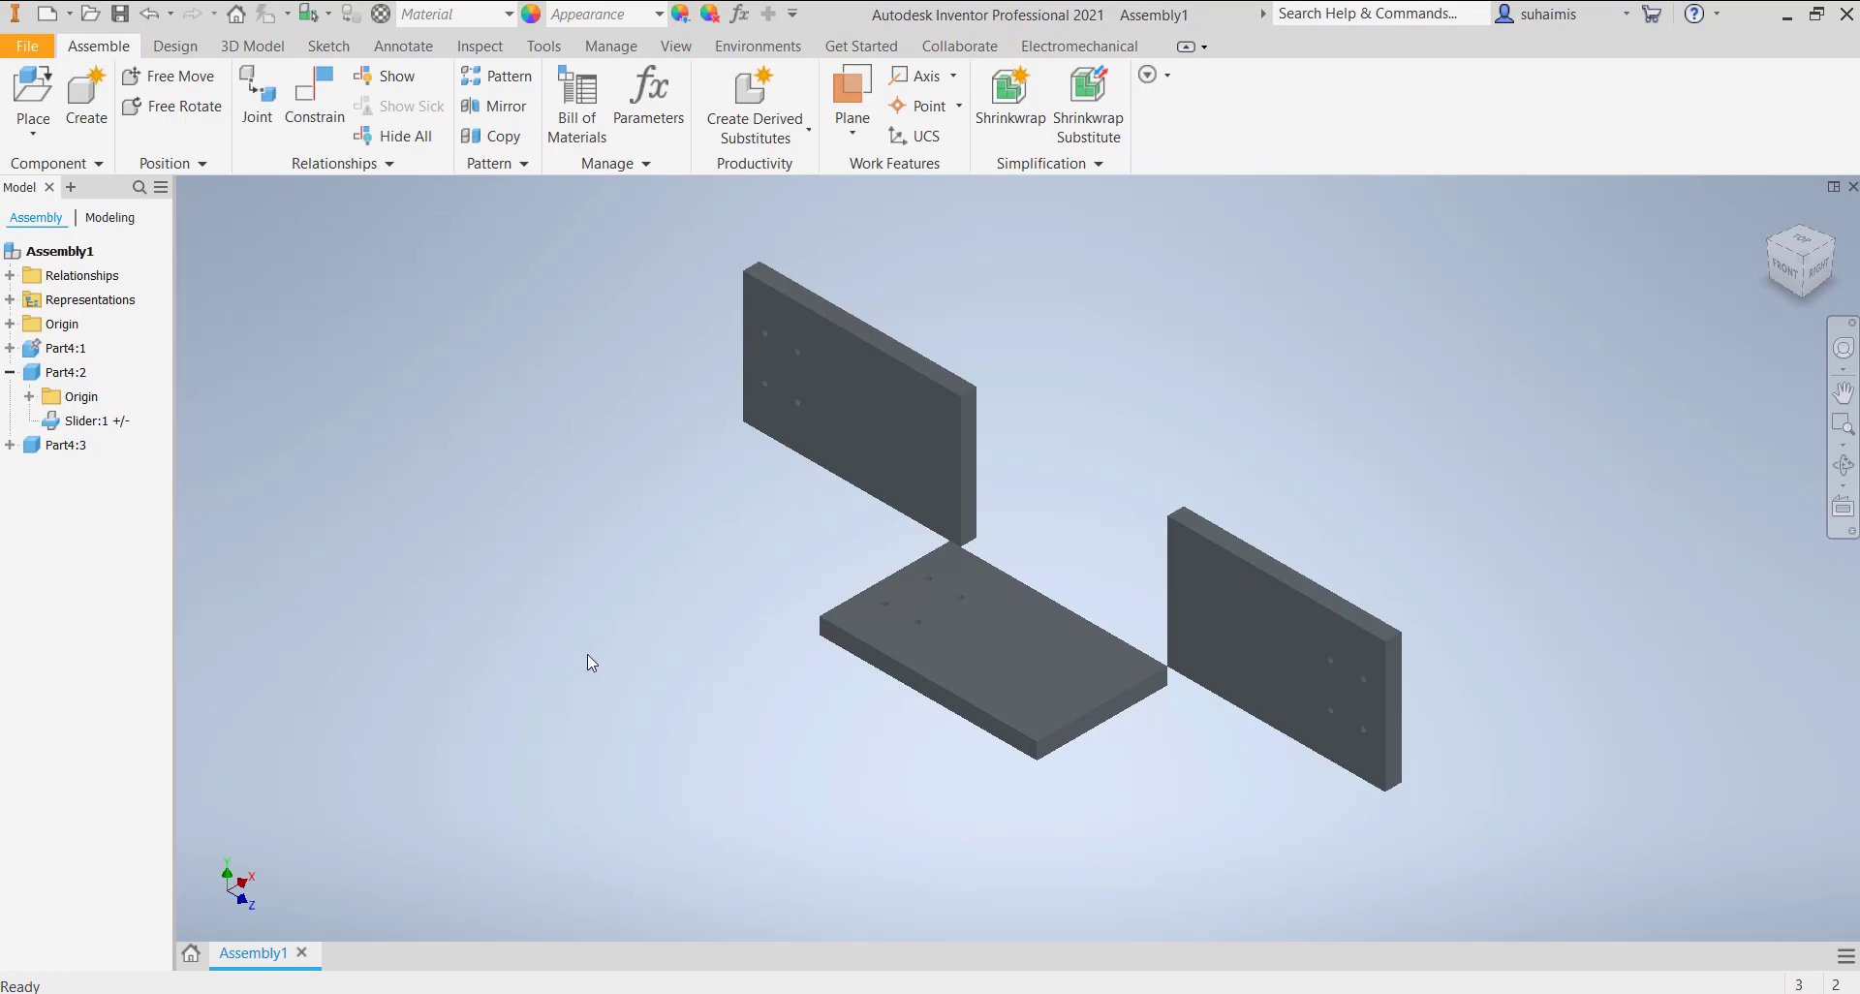
# - Enter the Inventor Studio environment and show the animation timeline, placed below the model
pyautogui.click(751, 49)
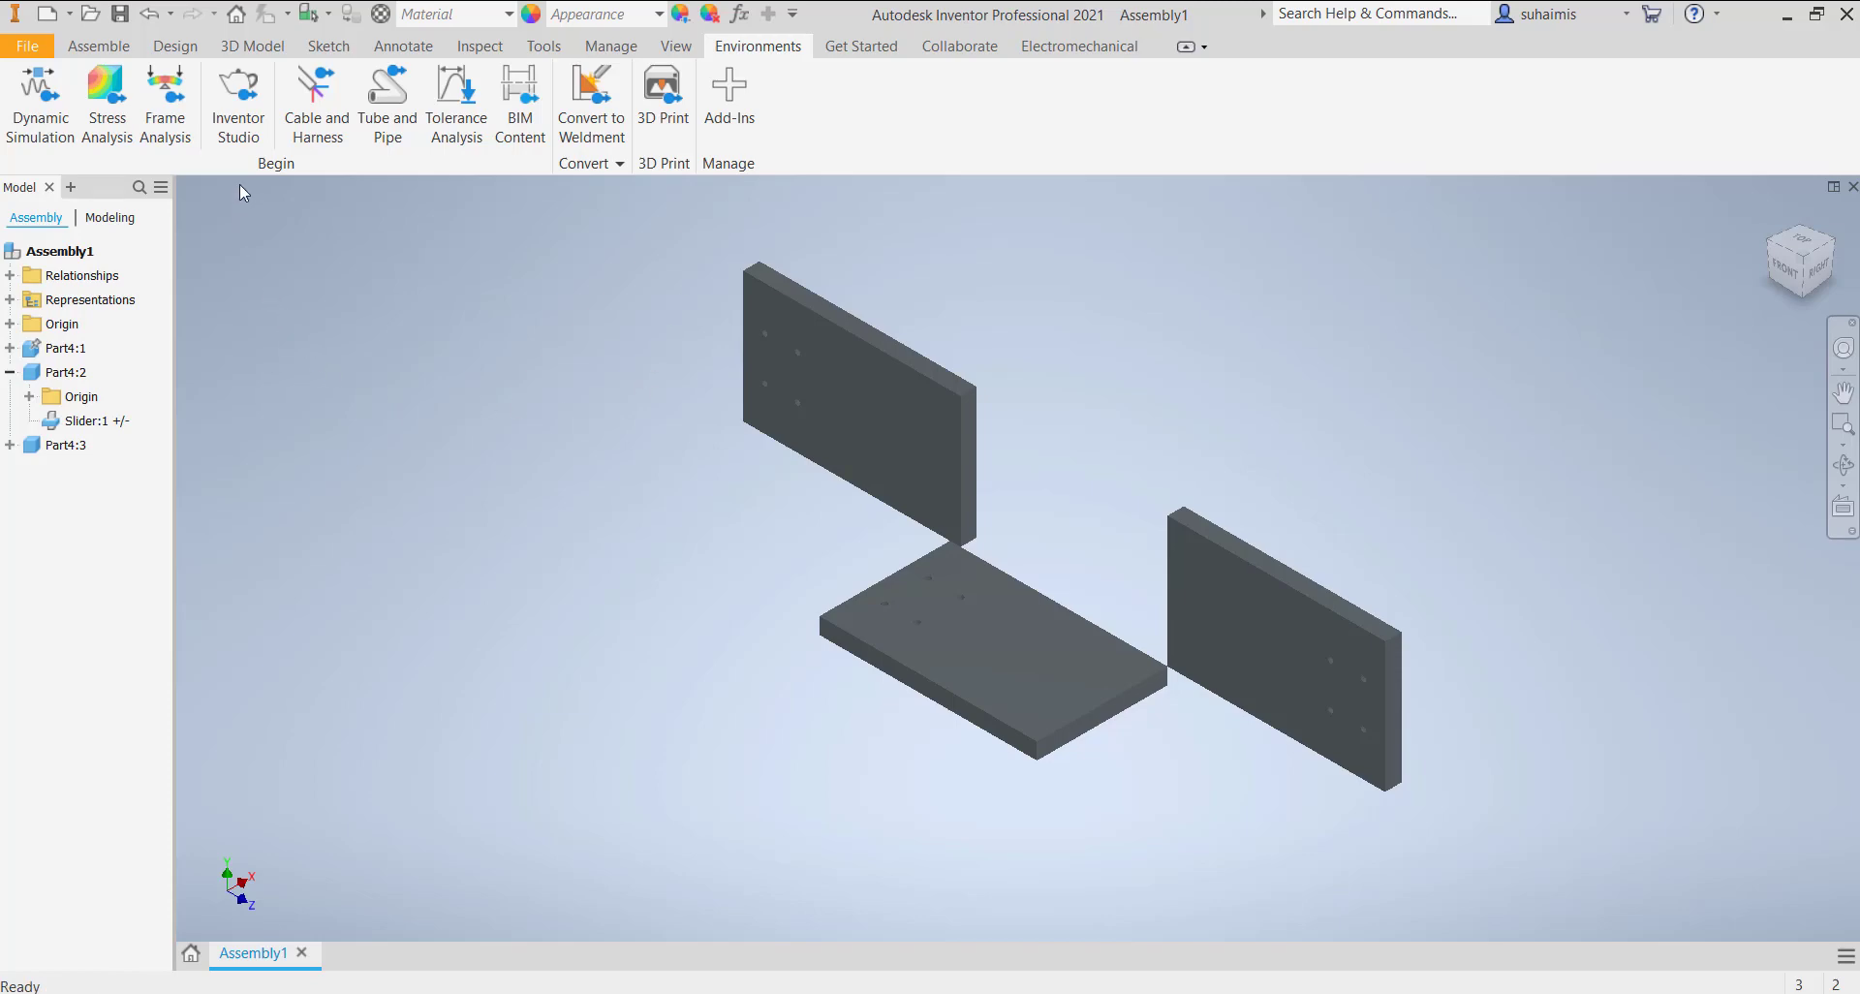
pyautogui.click(235, 114)
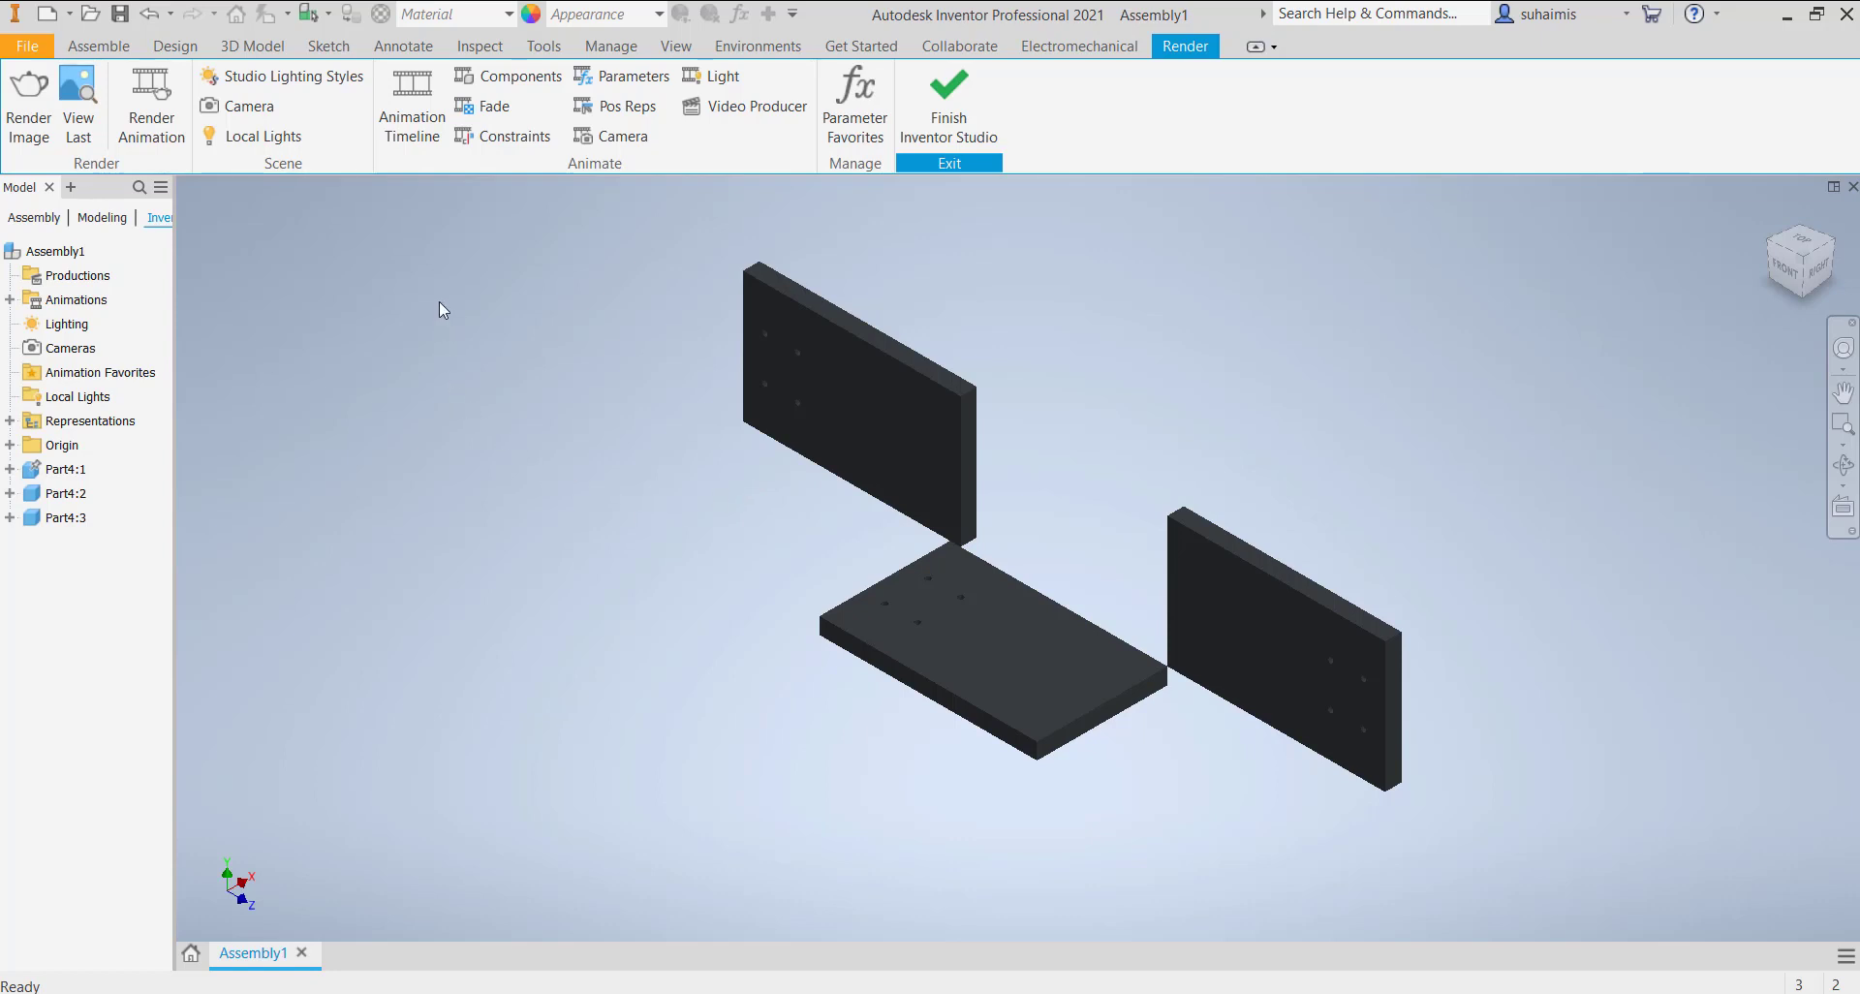
pyautogui.click(414, 146)
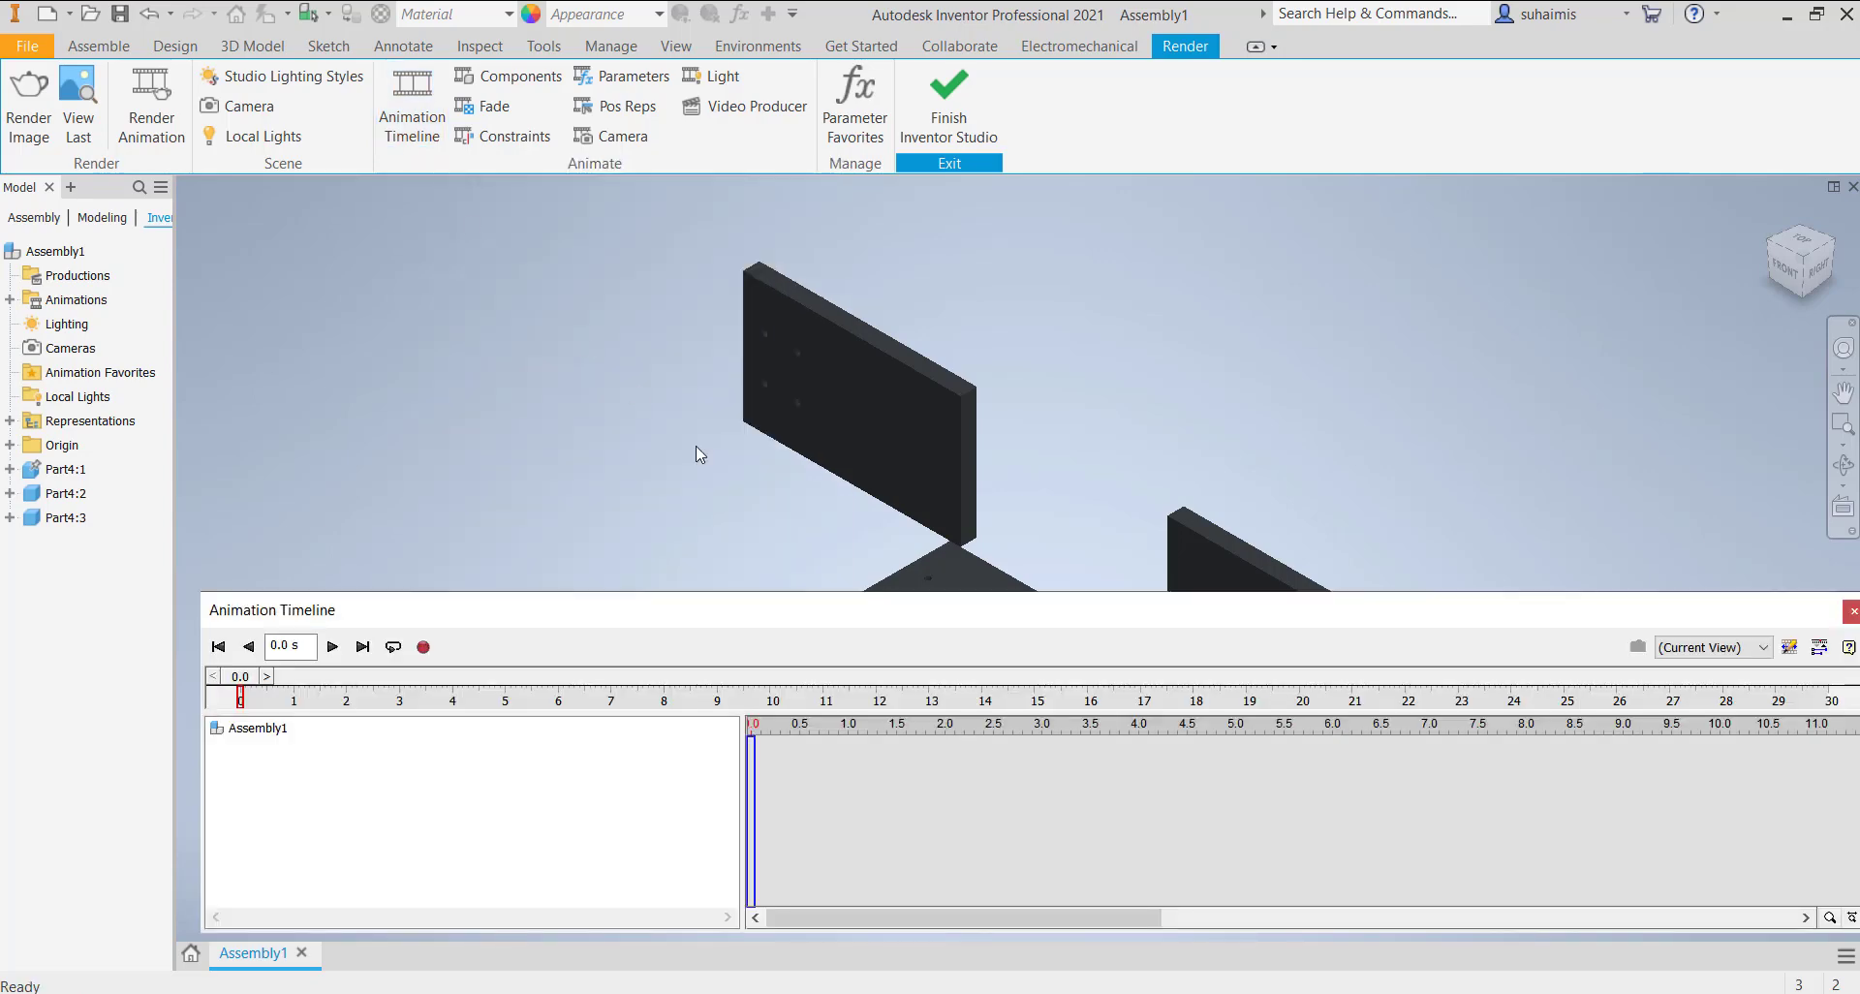
pyautogui.moveTo(810, 615); pyautogui.dragTo(793, 638)
pyautogui.moveTo(1128, 631); pyautogui.dragTo(1113, 555)
pyautogui.moveTo(1132, 879); pyautogui.dragTo(1133, 751)
pyautogui.moveTo(1088, 571); pyautogui.dragTo(1089, 756)
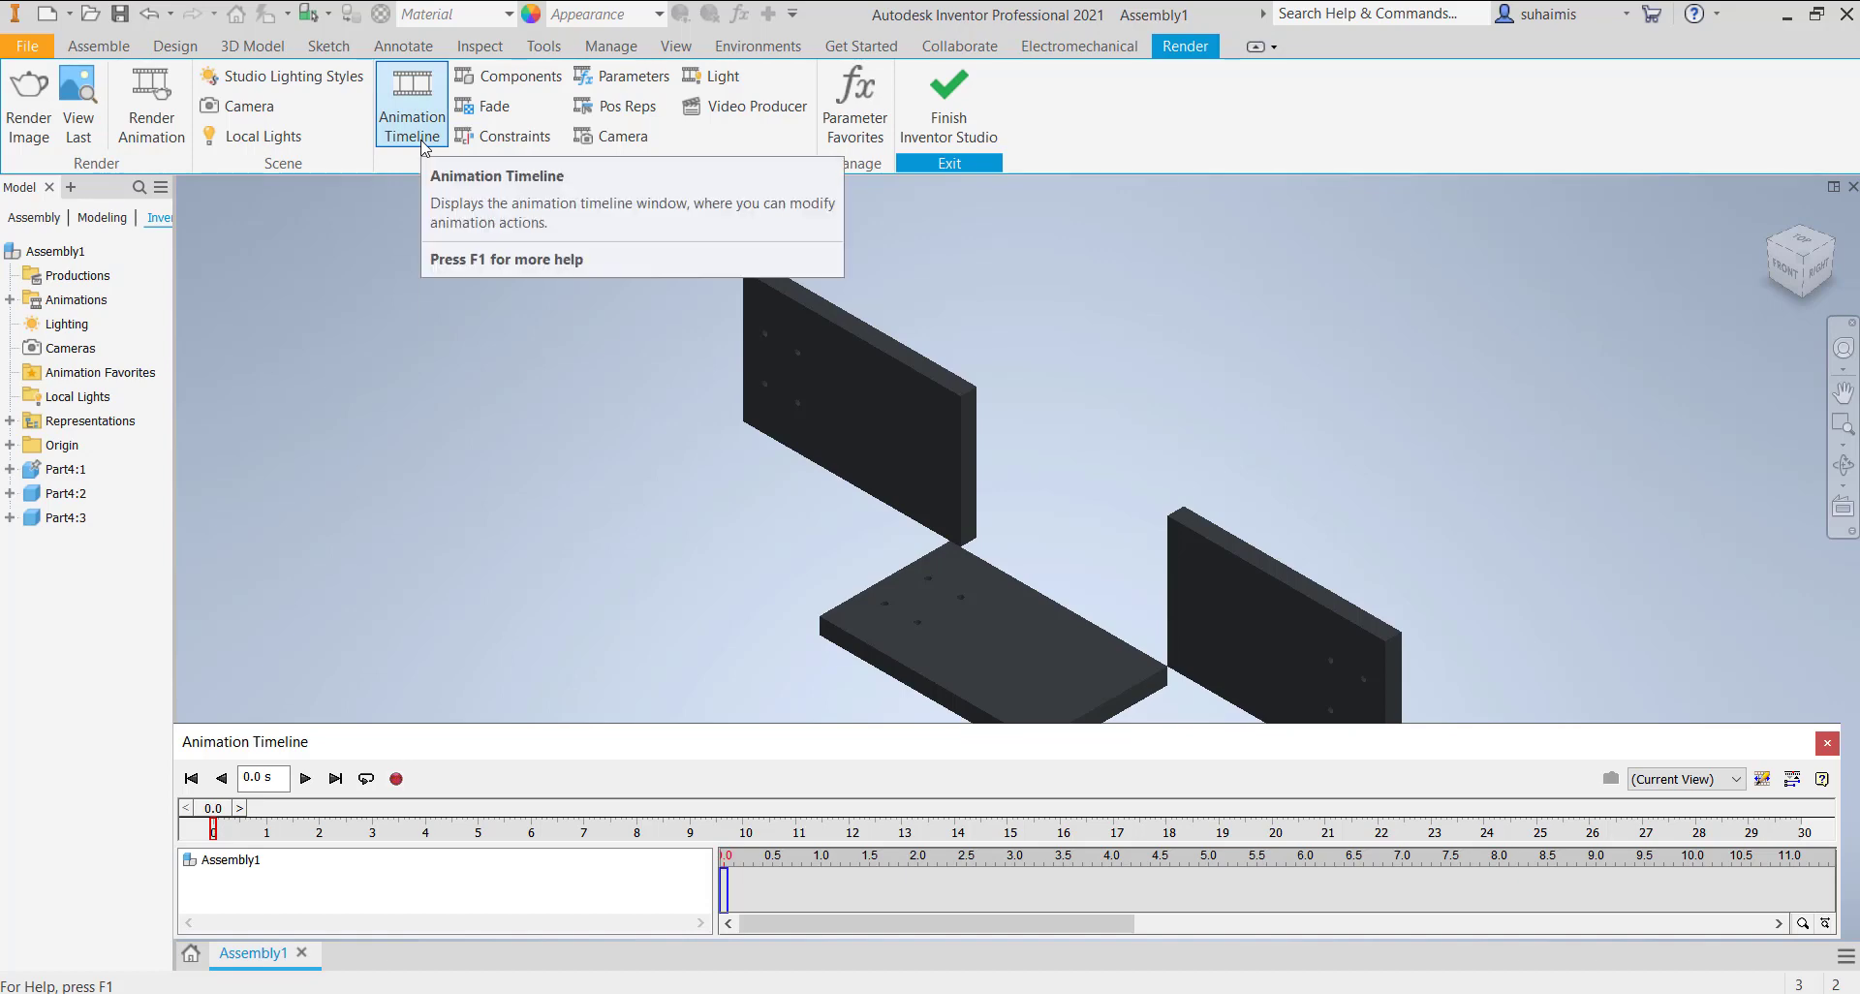
# - Collapse and expand the timeline's action editor, leaving it expanded
pyautogui.click(1791, 781)
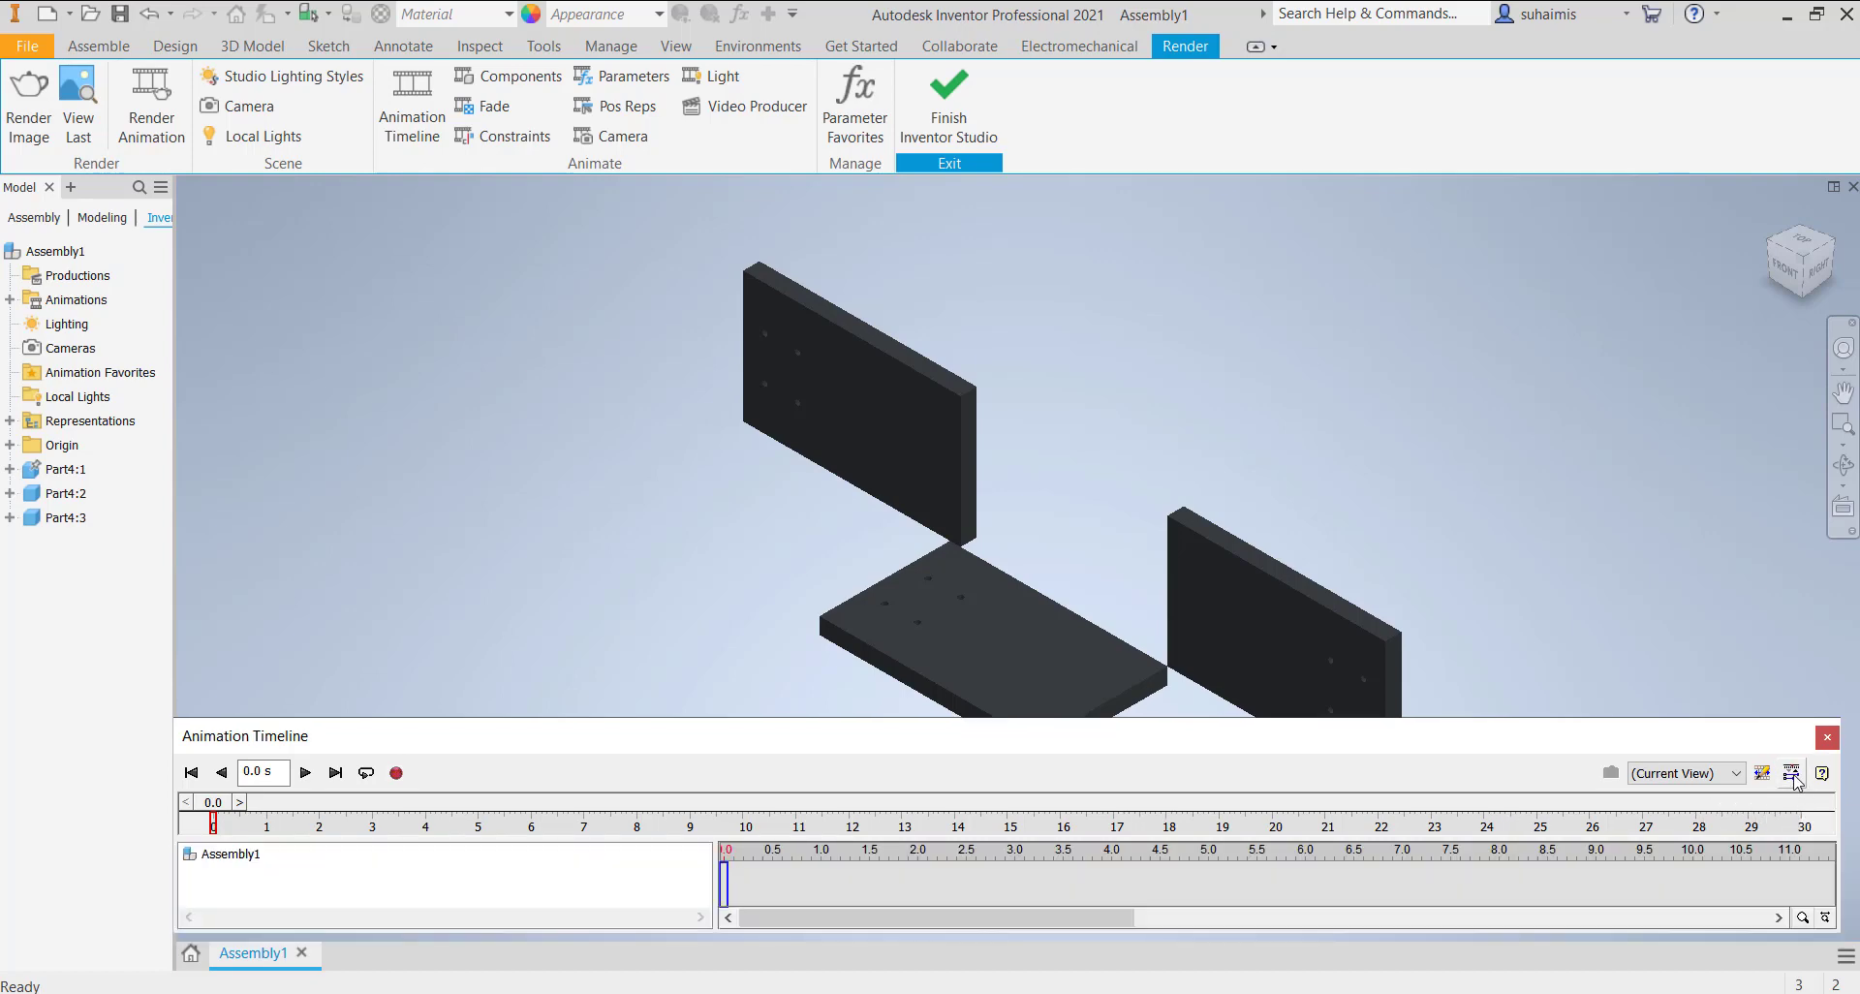
pyautogui.click(1792, 774)
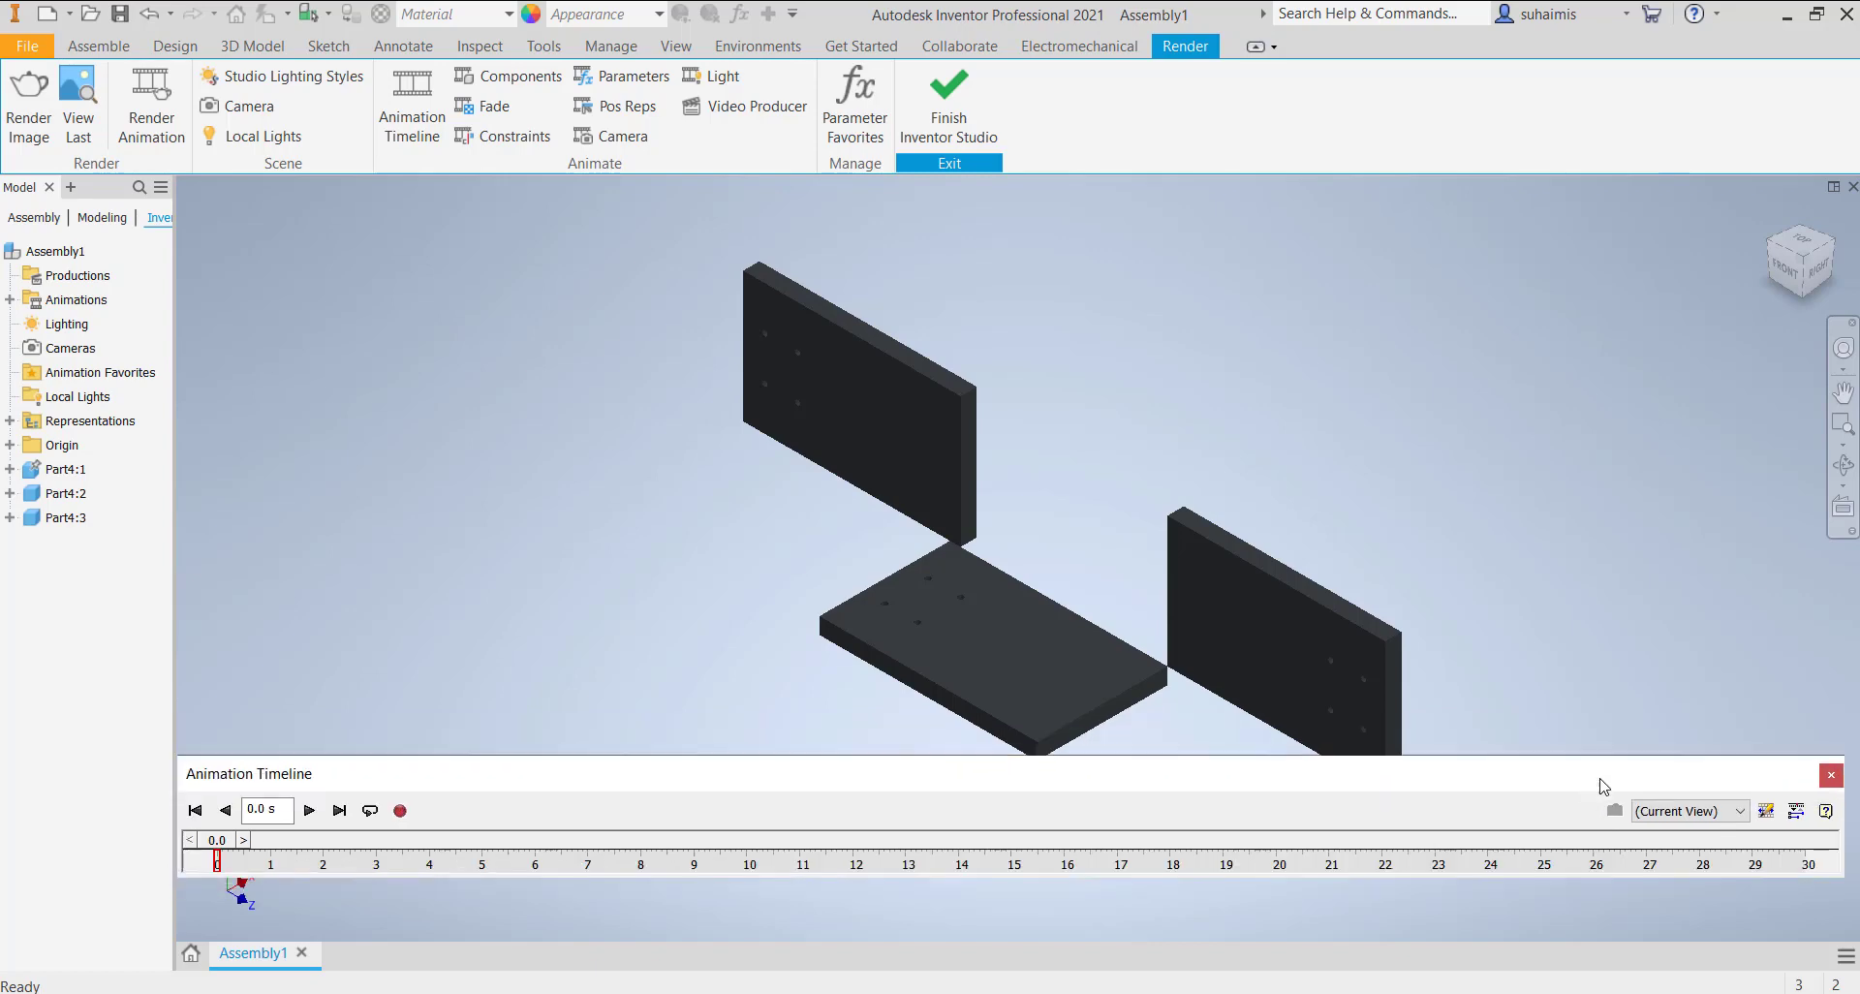
pyautogui.click(1795, 810)
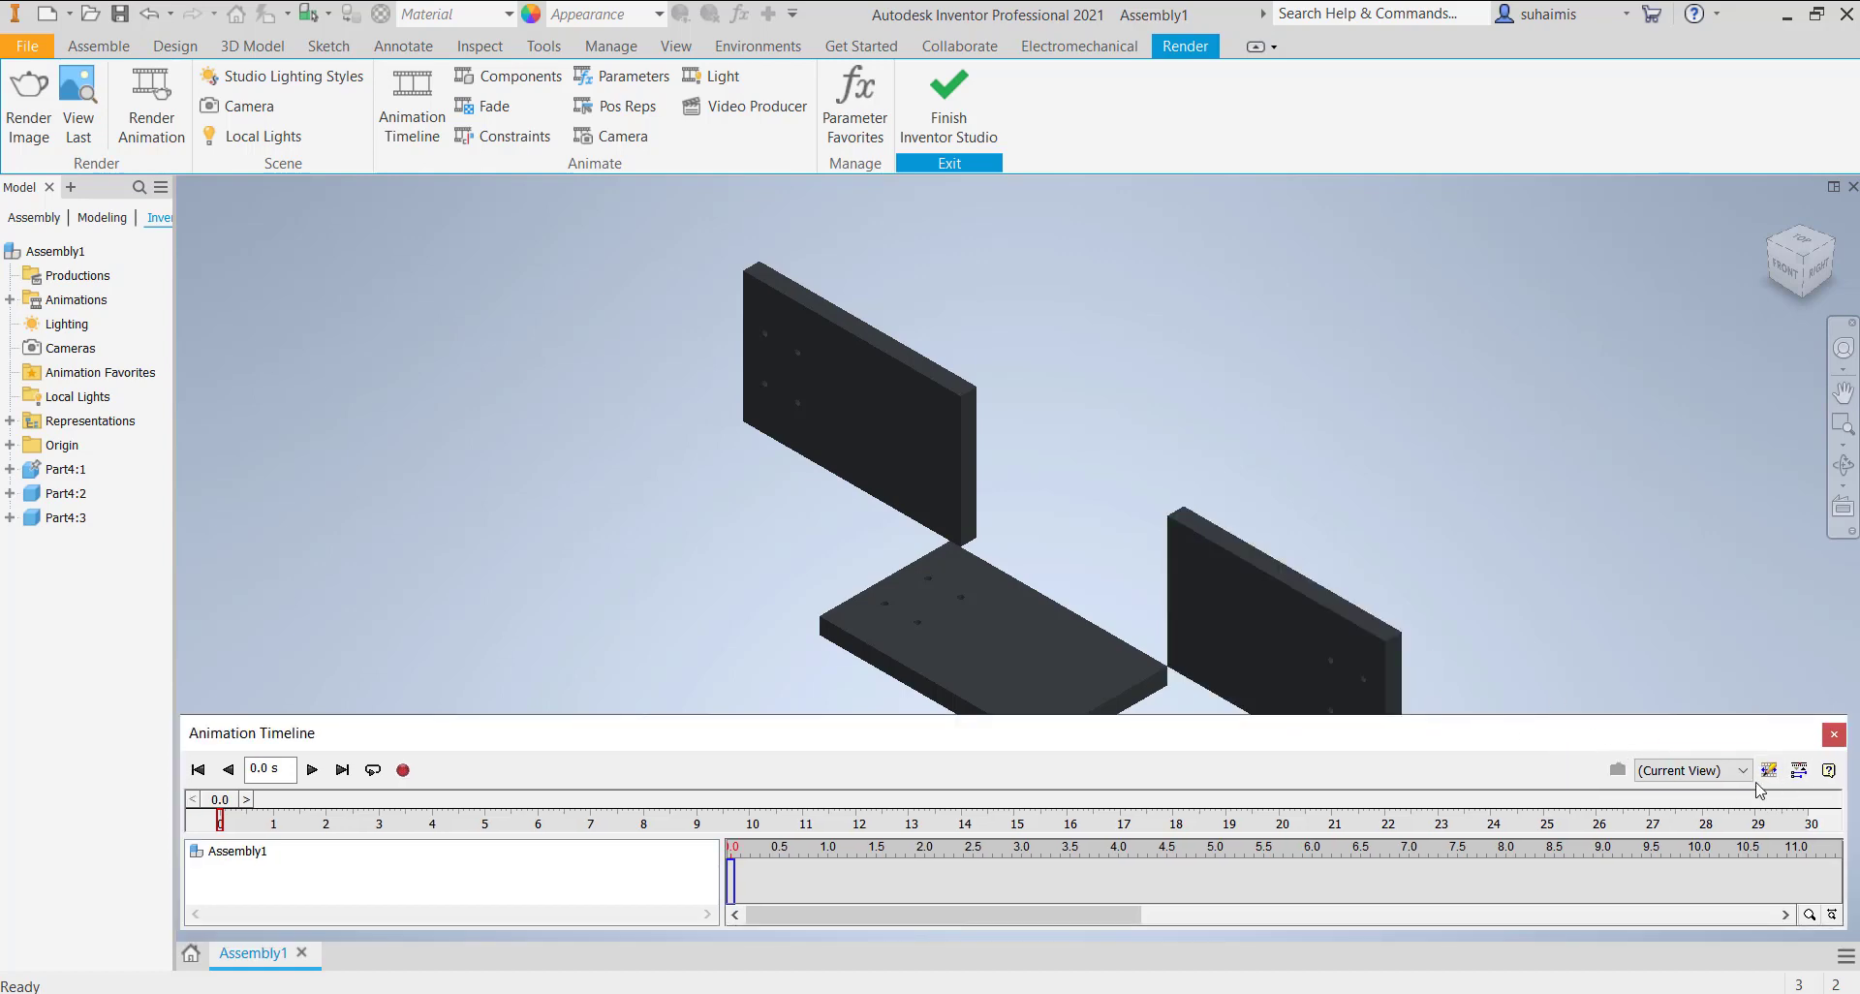
pyautogui.click(1799, 770)
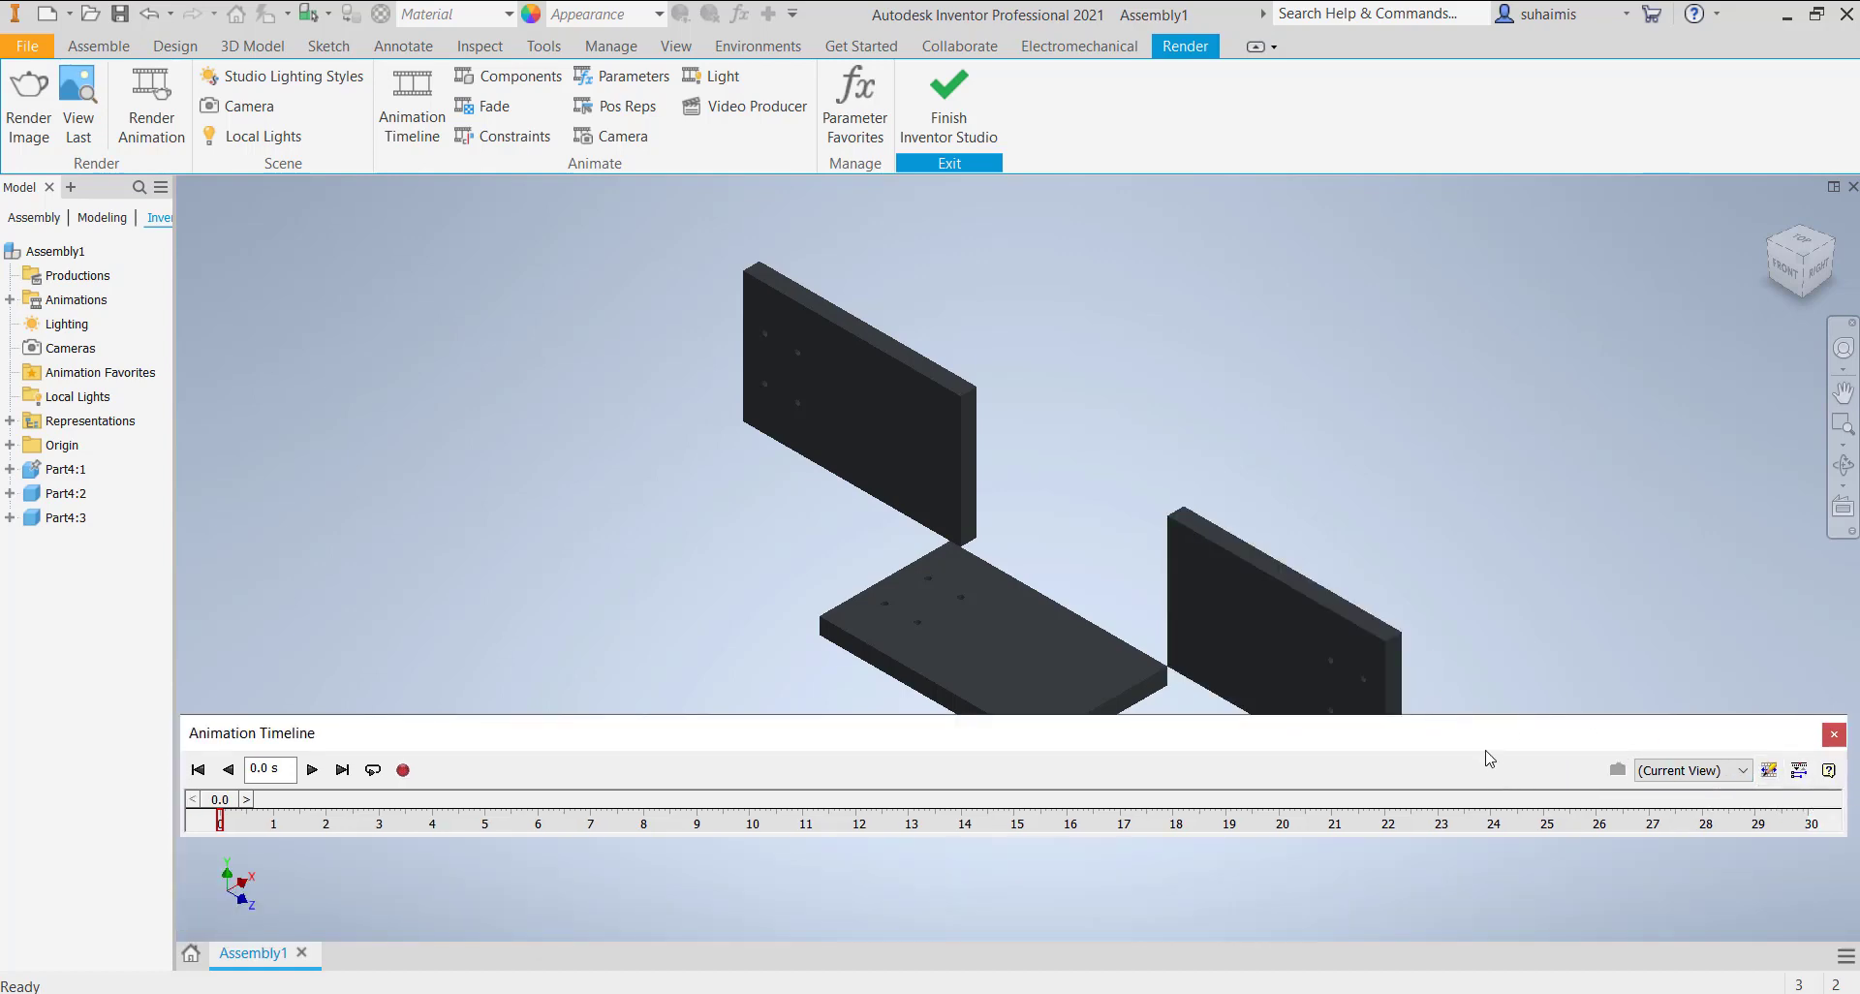
pyautogui.moveTo(1490, 810); pyautogui.dragTo(1492, 760)
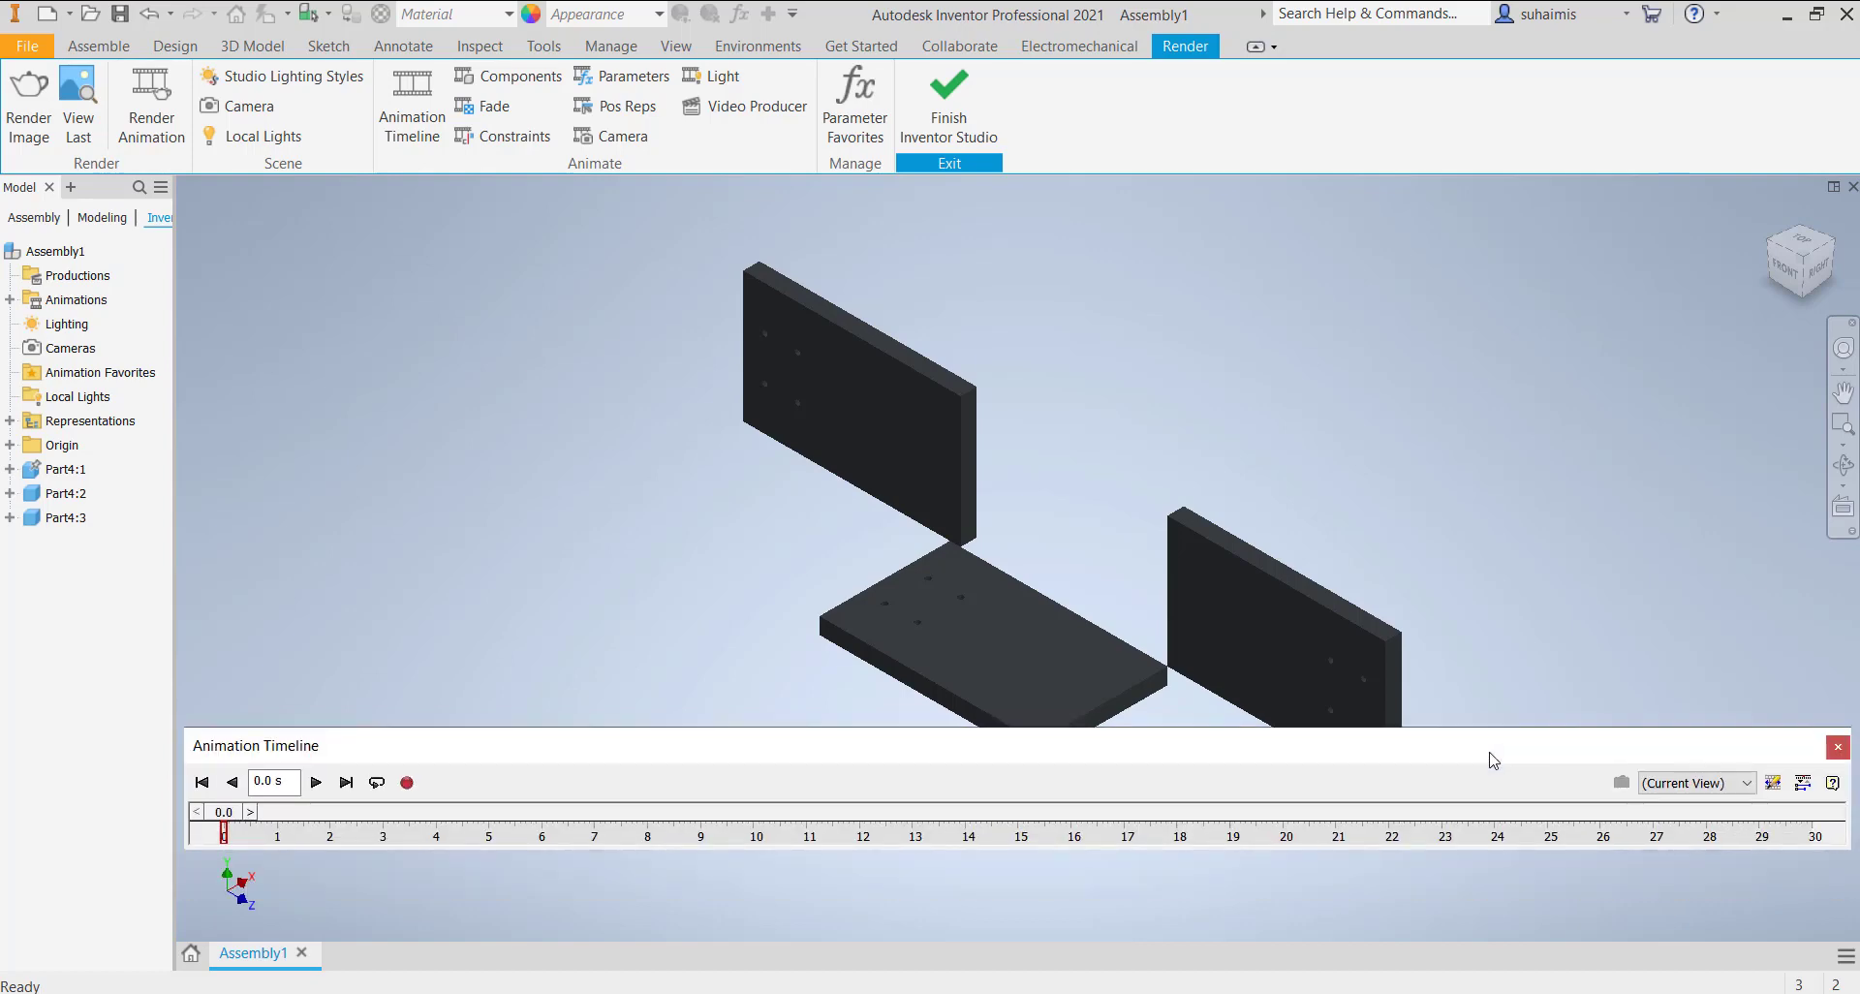
pyautogui.click(1800, 787)
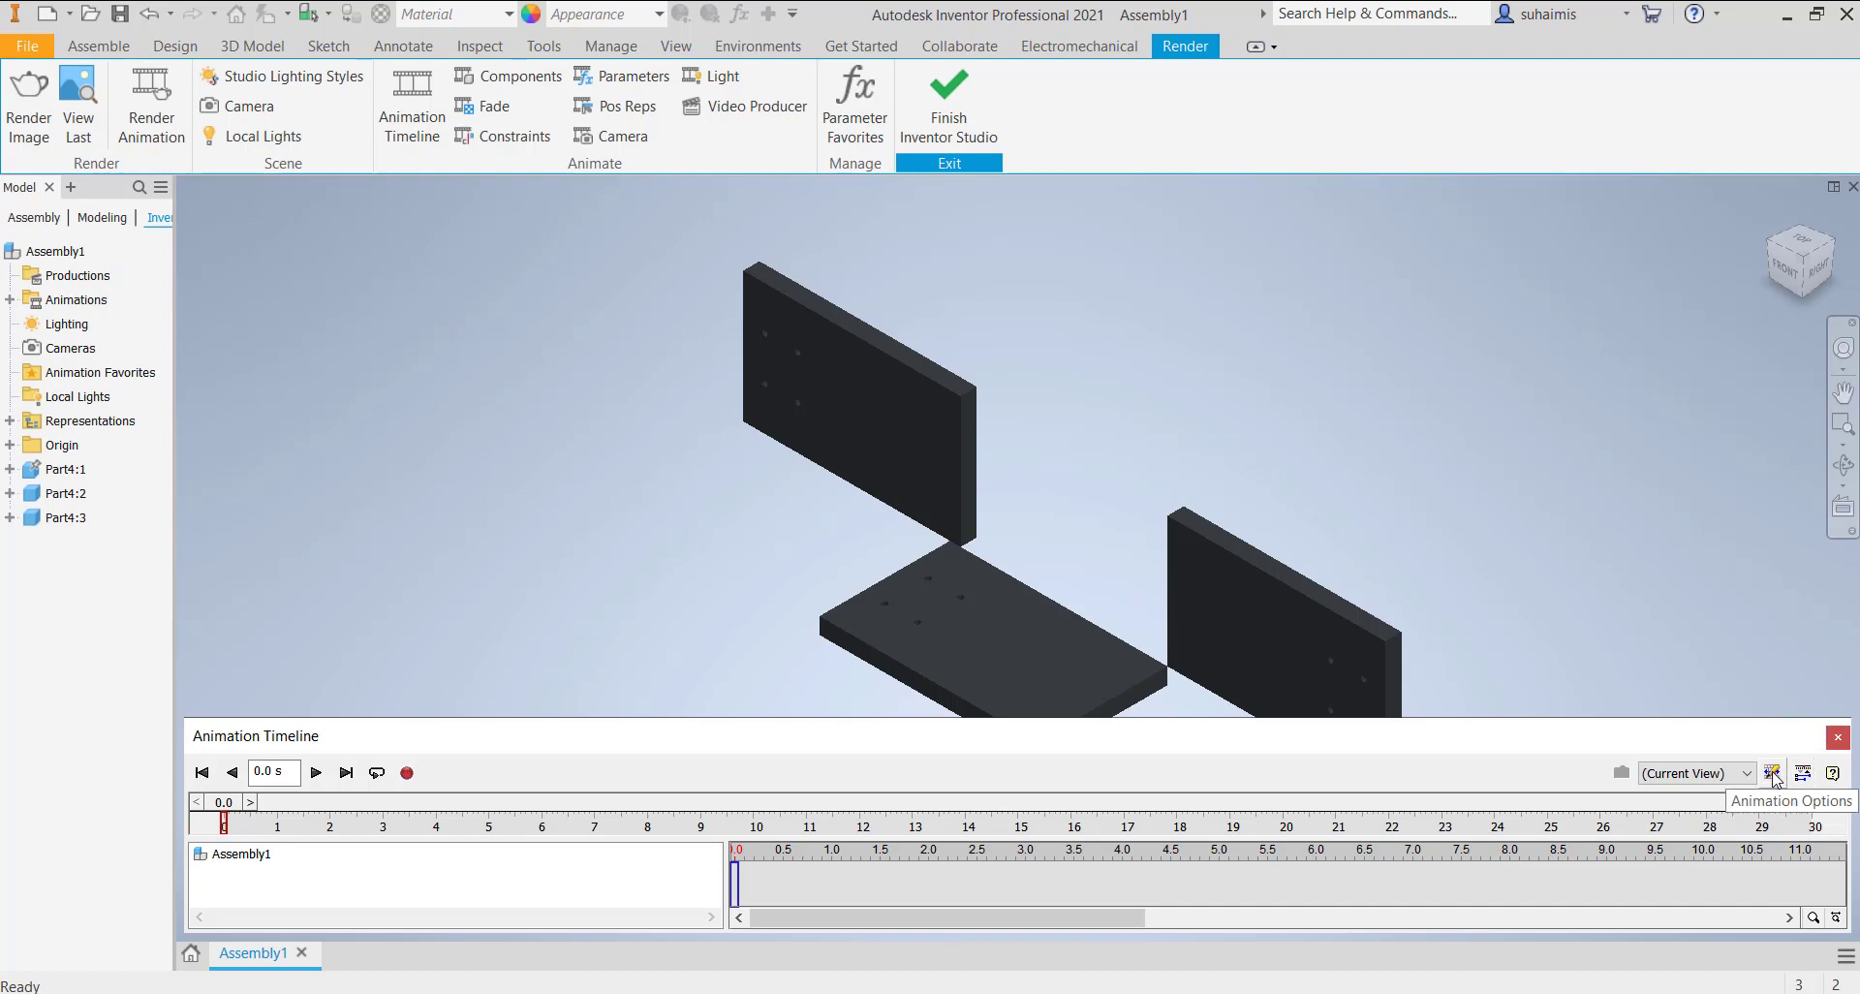
# - Set the animation length to 10 seconds in the animation options
pyautogui.click(1771, 773)
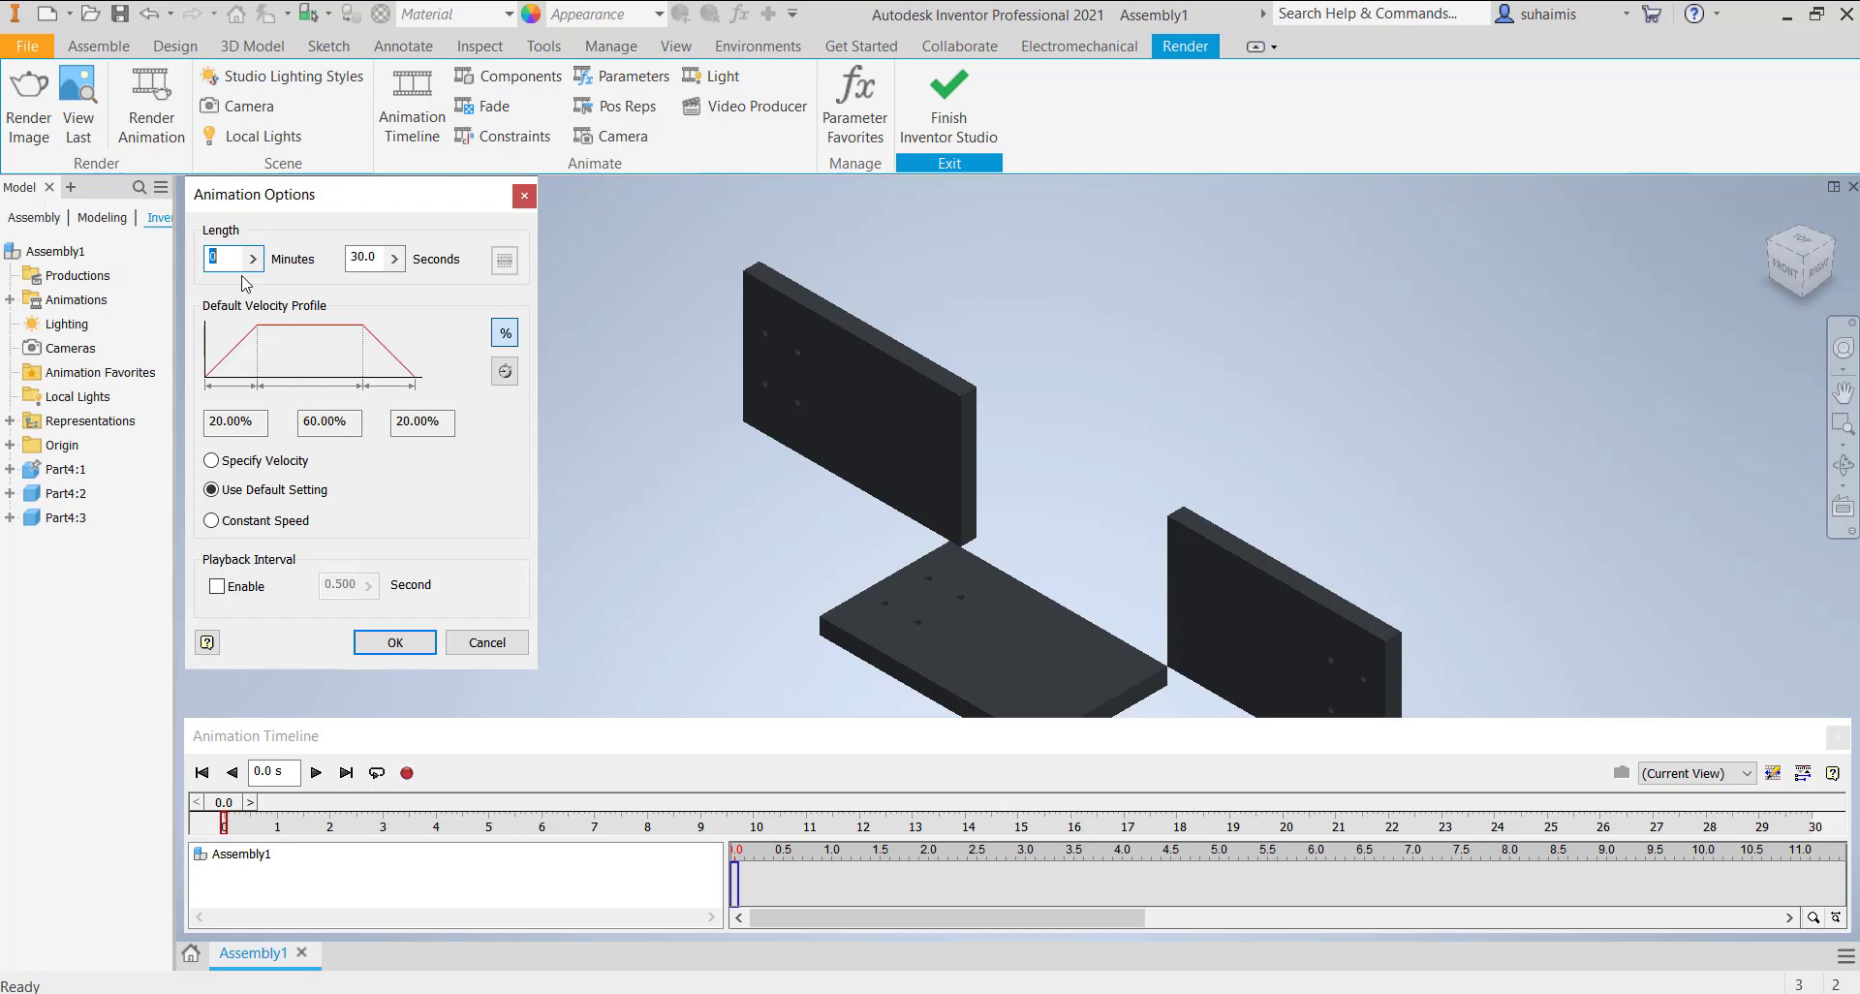
pyautogui.click(363, 256)
pyautogui.moveTo(357, 257); pyautogui.dragTo(351, 257)
pyautogui.write('1')
pyautogui.click(394, 644)
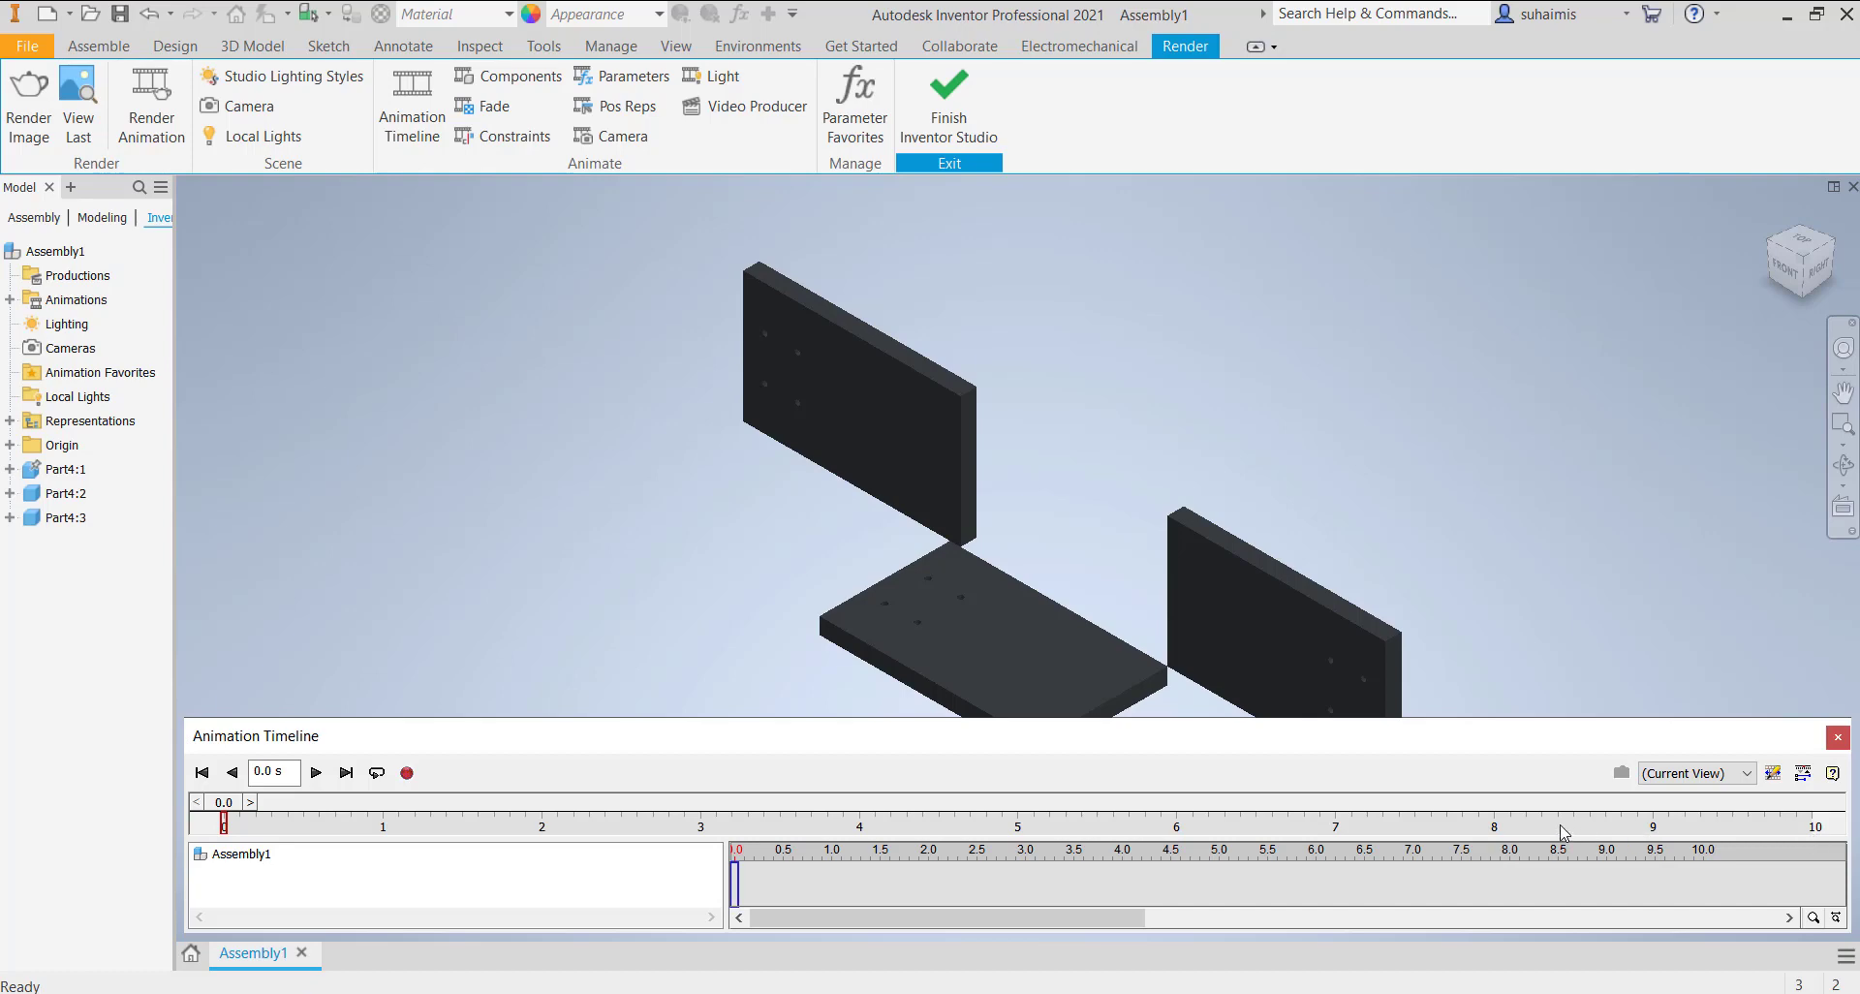
# - Create a component animation for Part4:2, moving the plate about 107 mm along the base towards the other upright plate
pyautogui.moveTo(627, 469); pyautogui.dragTo(603, 385, button='middle')
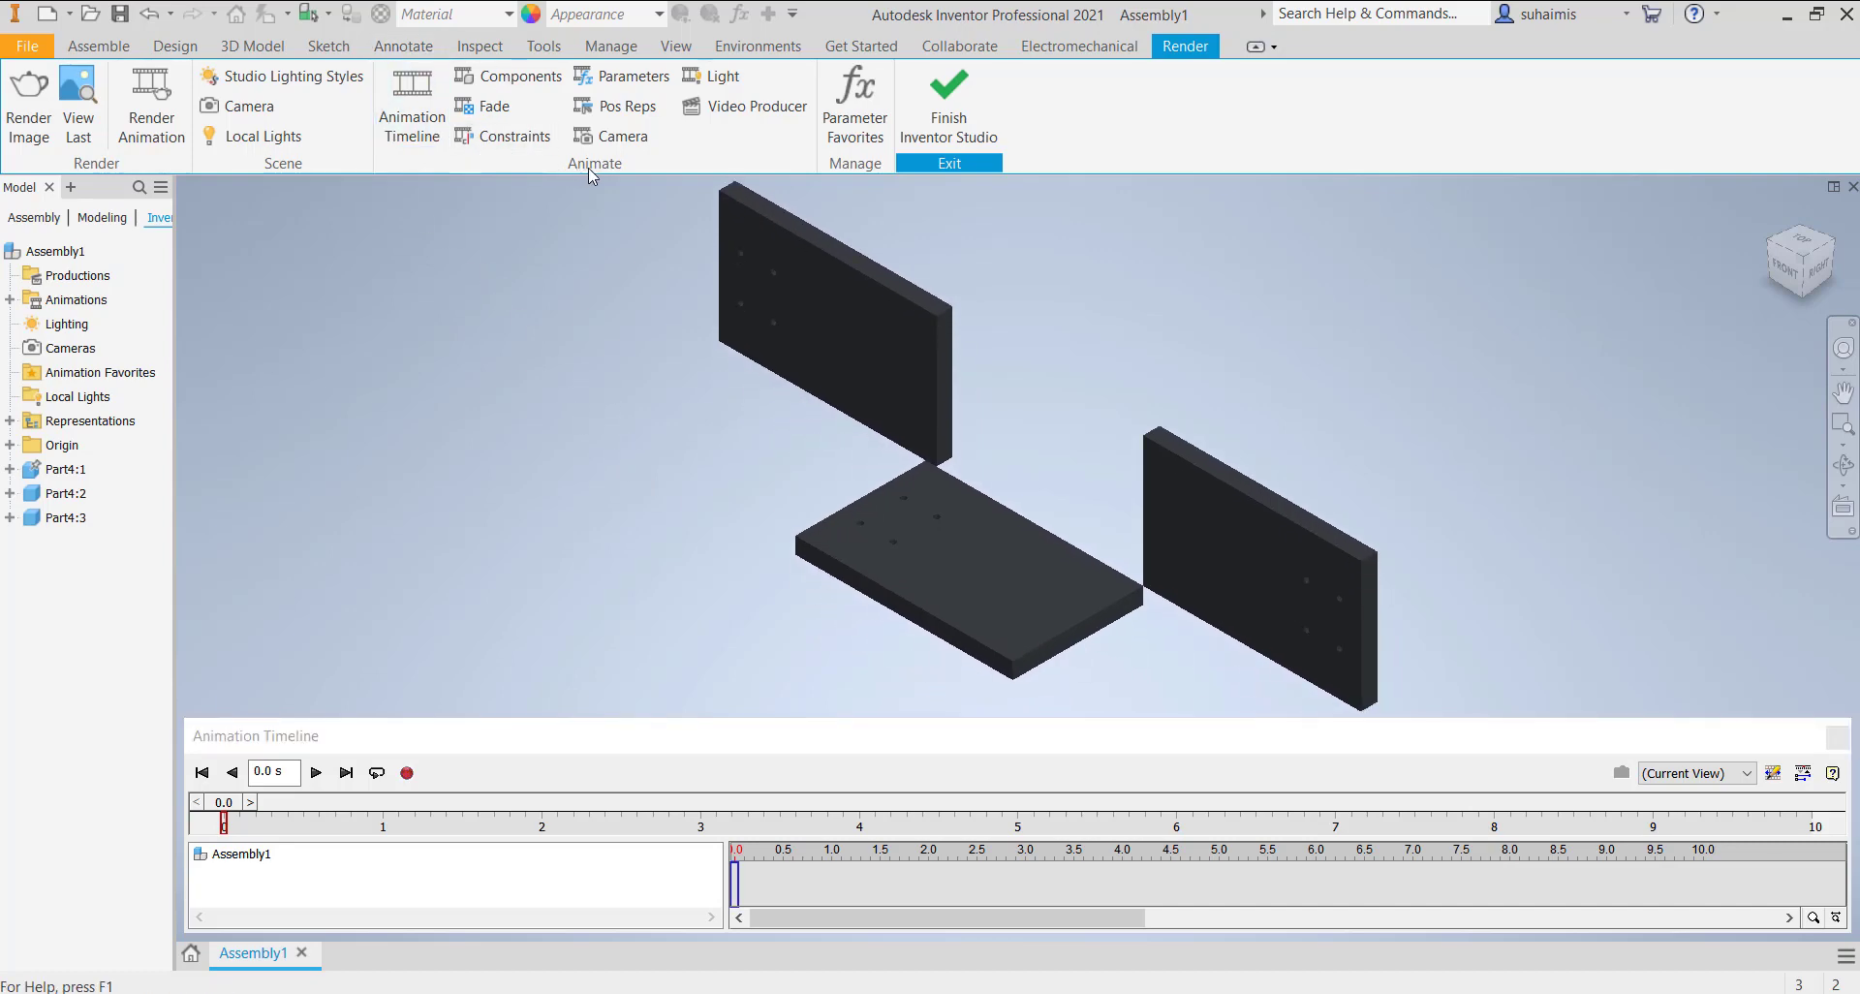
pyautogui.click(526, 79)
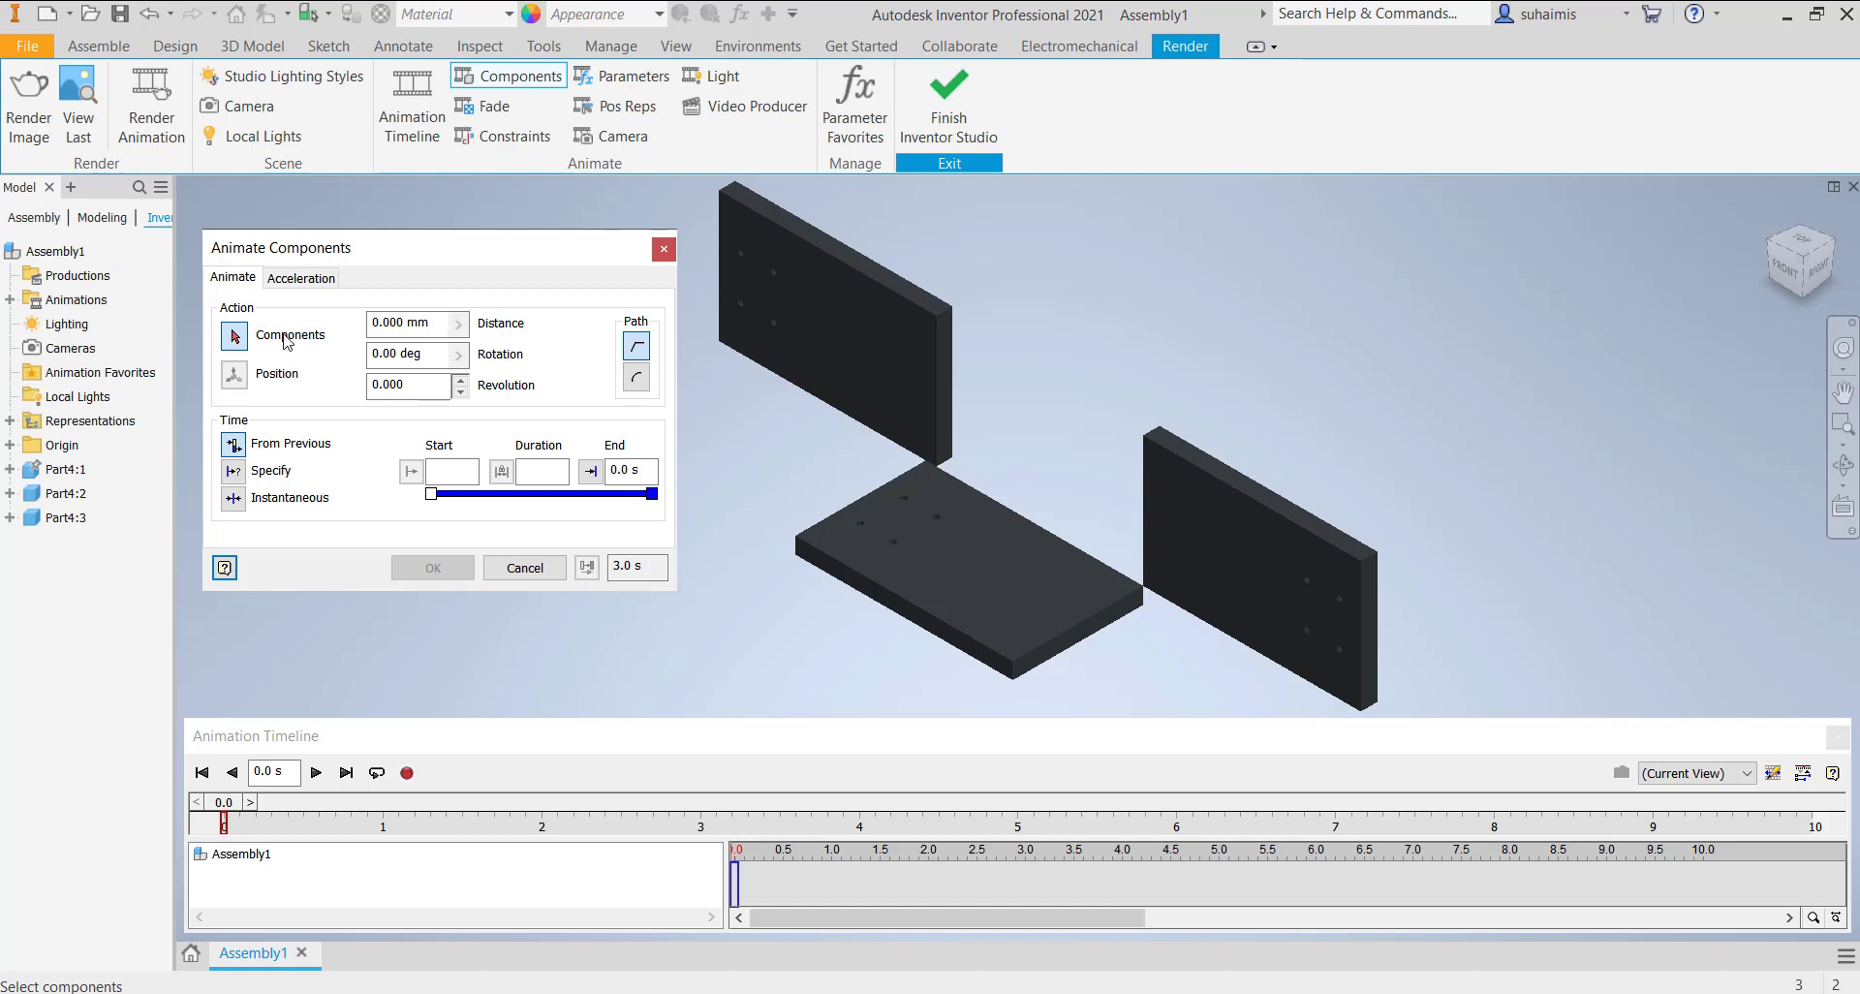
pyautogui.click(1229, 540)
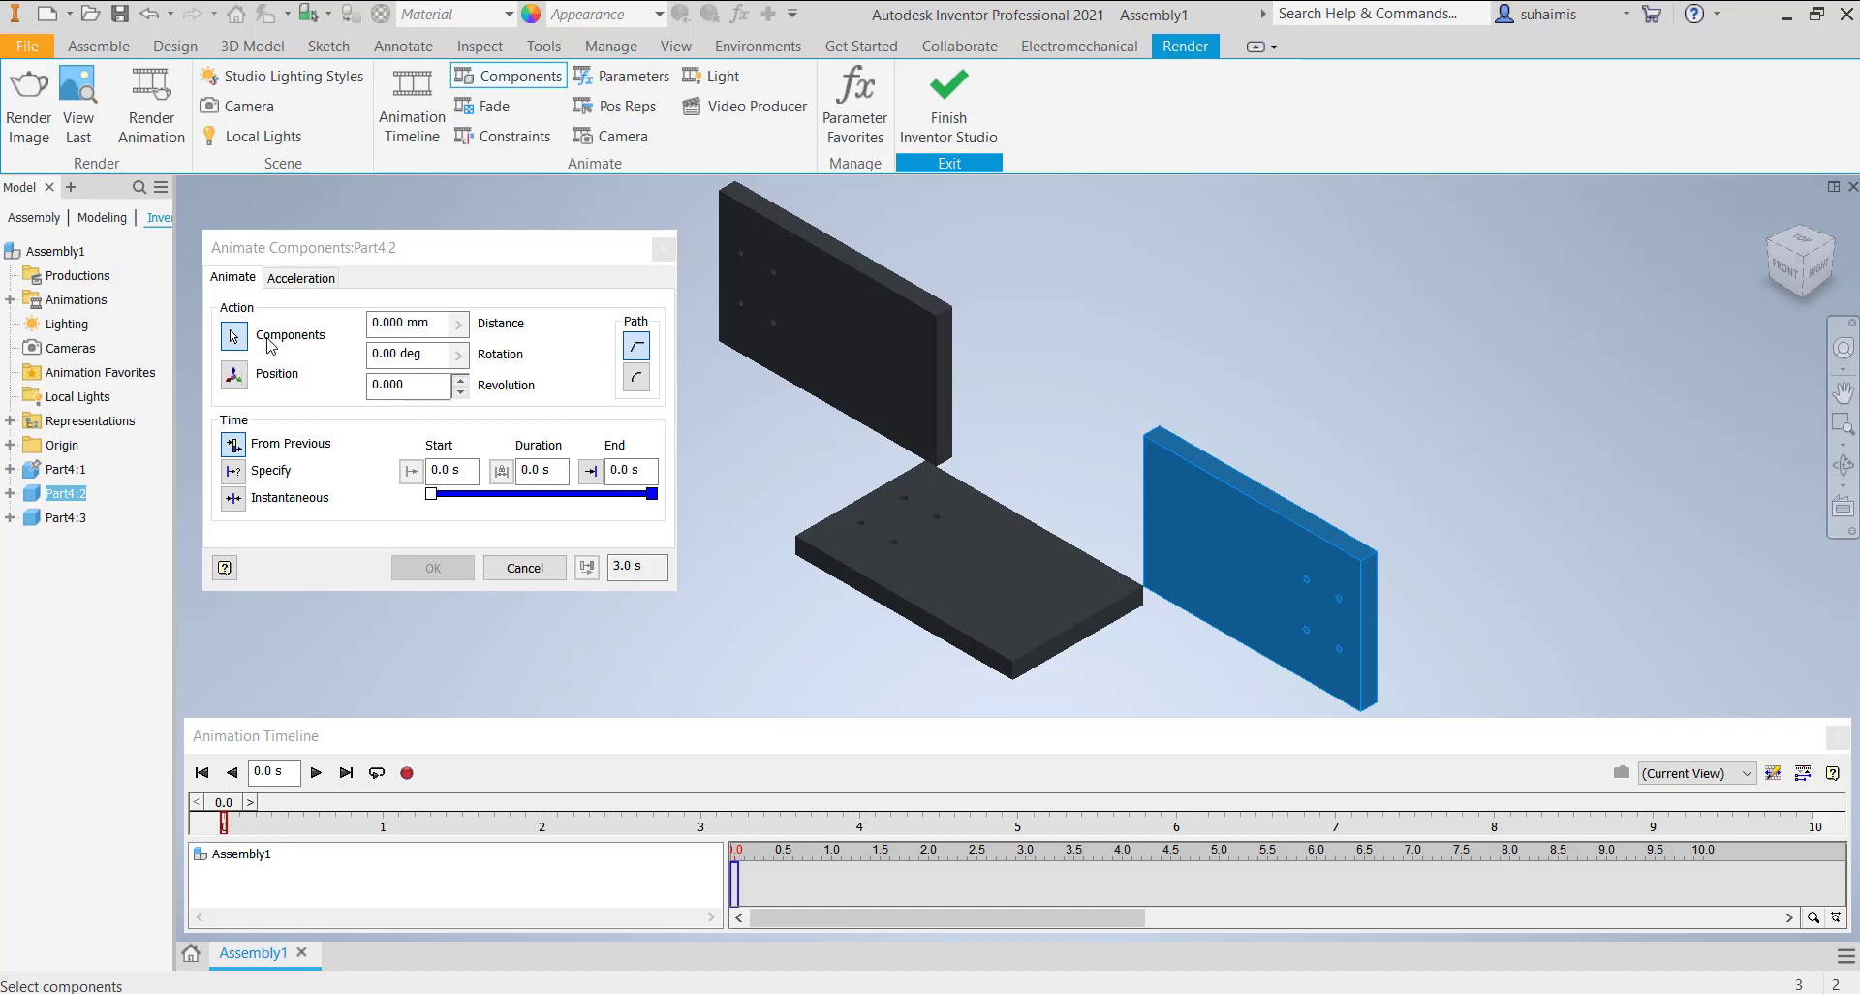
pyautogui.click(233, 376)
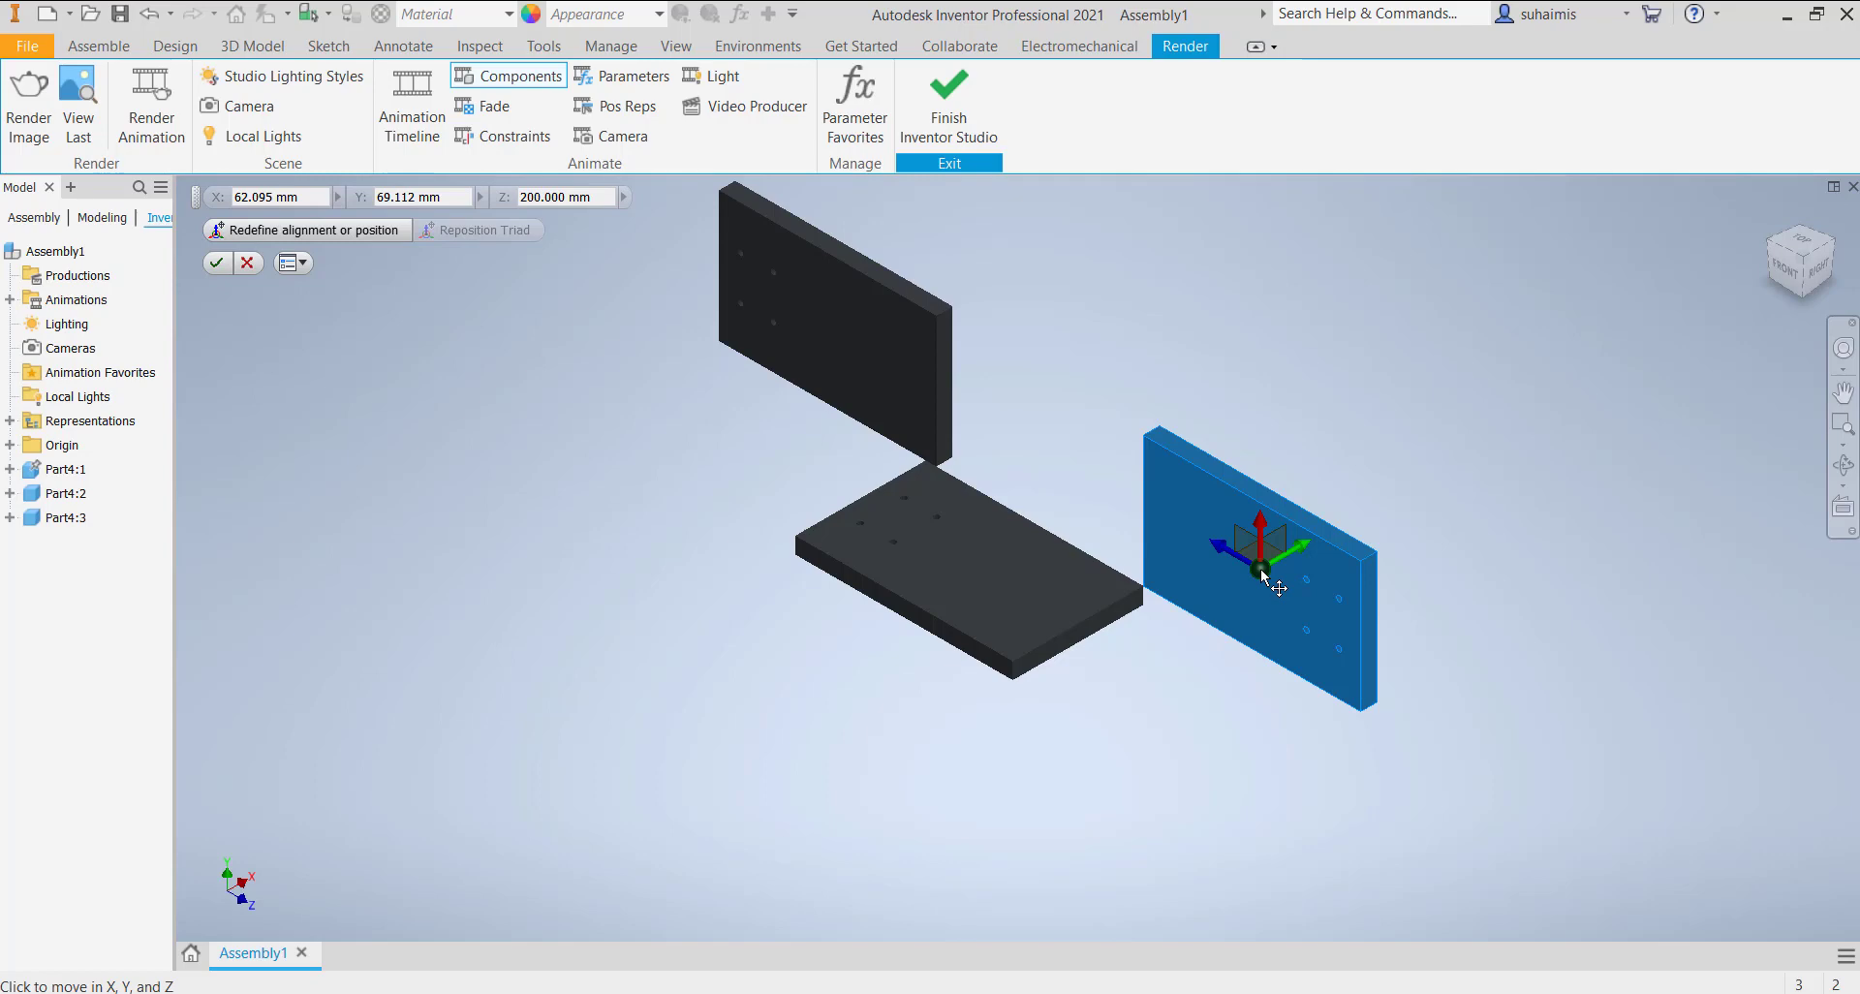
pyautogui.moveTo(1262, 574); pyautogui.dragTo(1109, 509)
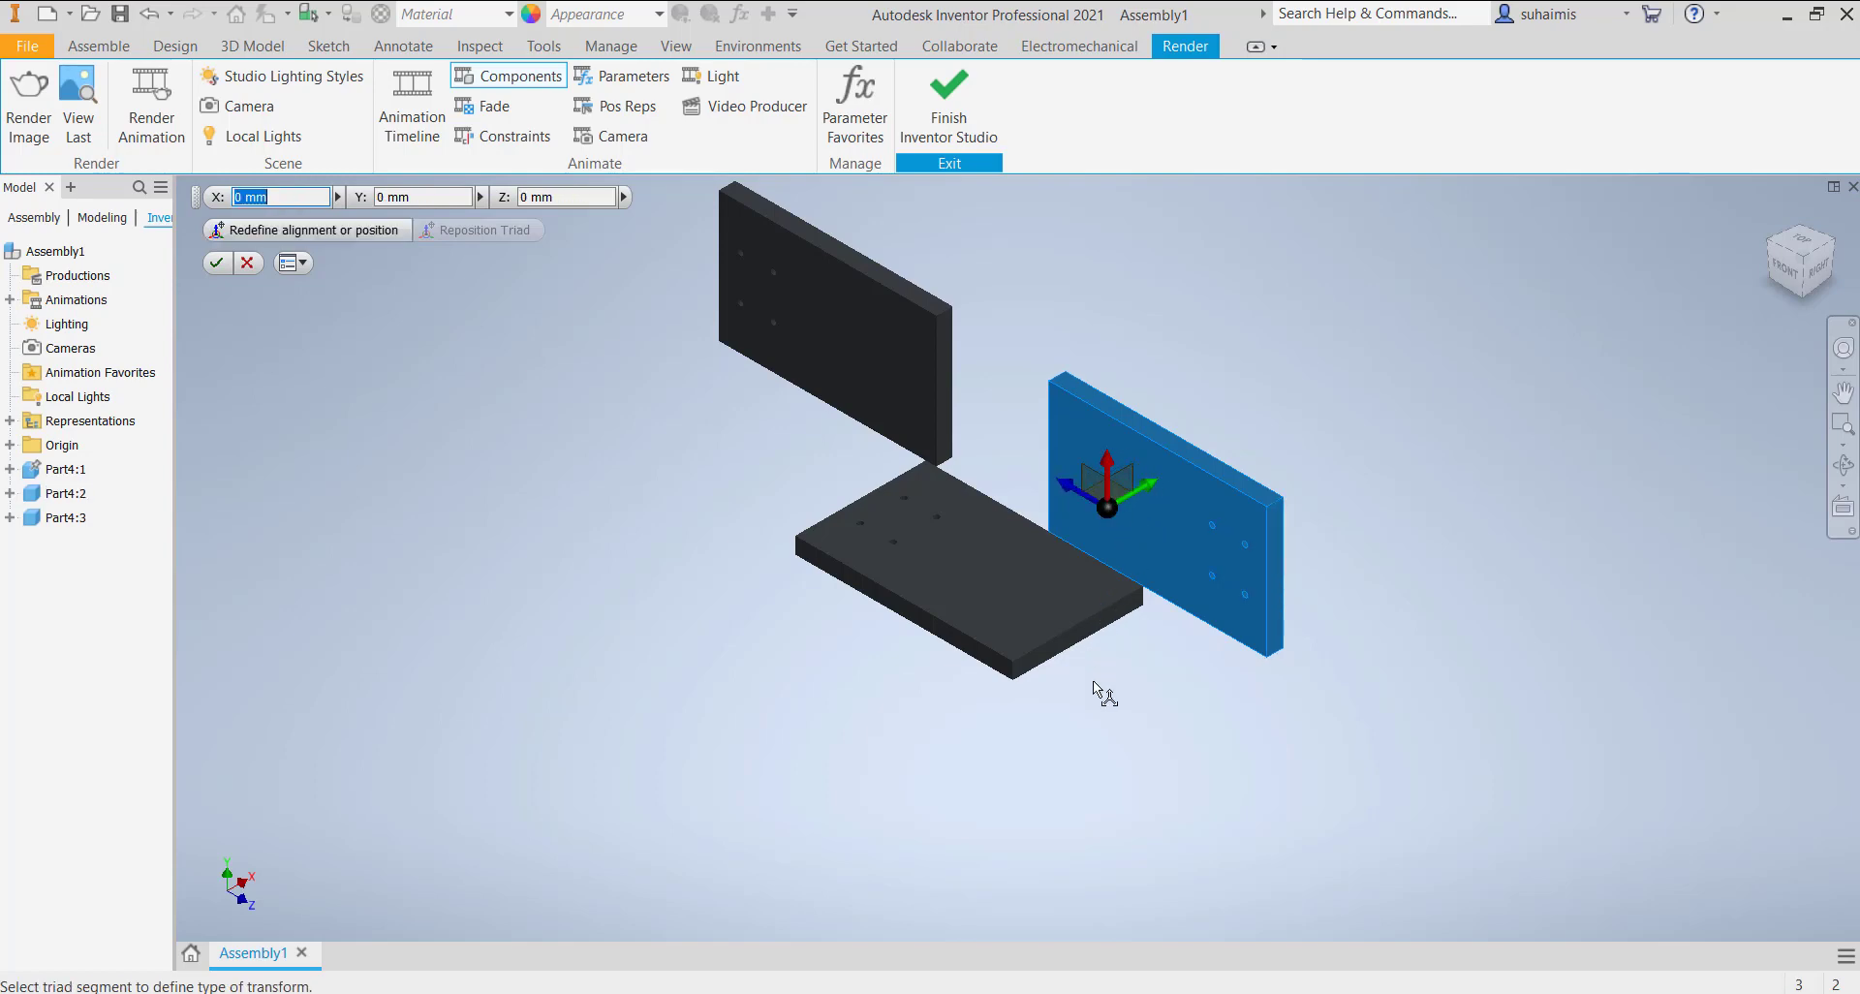
pyautogui.click(220, 264)
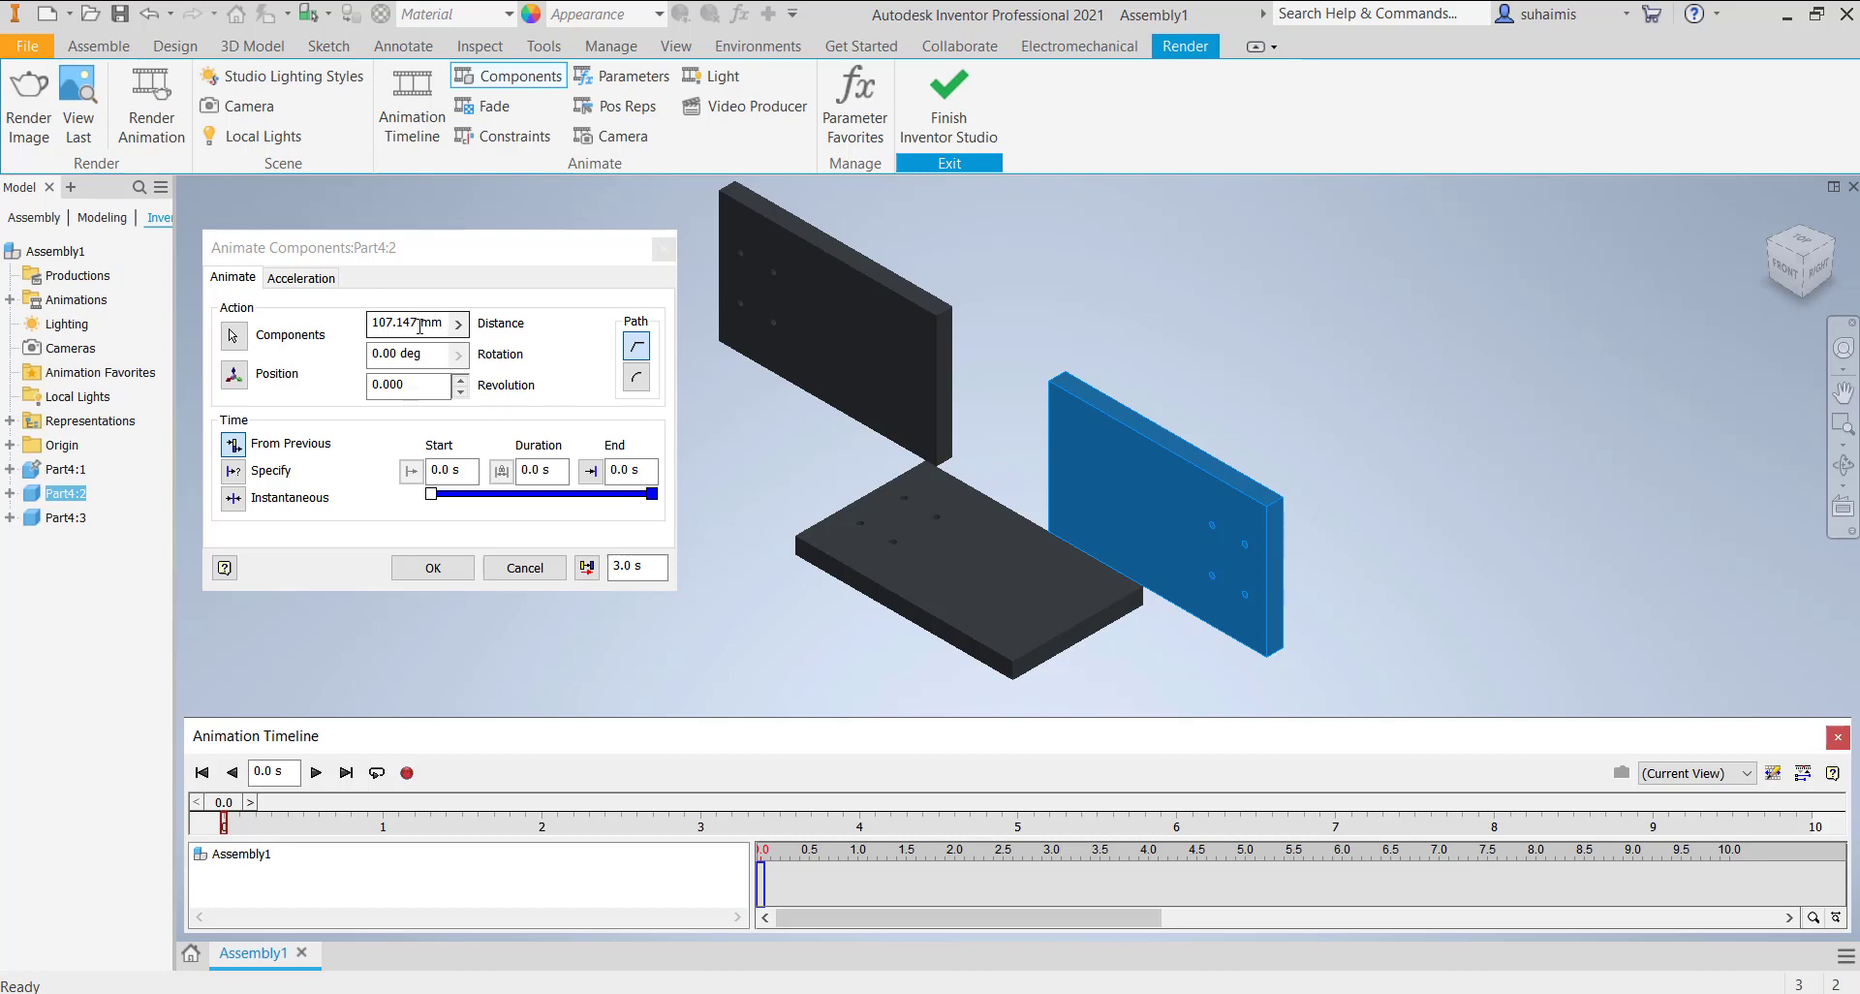
# - Set Part4:2's animated distance to 100 mm with an end time of 2.0 s, and apply the animation
pyautogui.moveTo(419, 325); pyautogui.dragTo(383, 318)
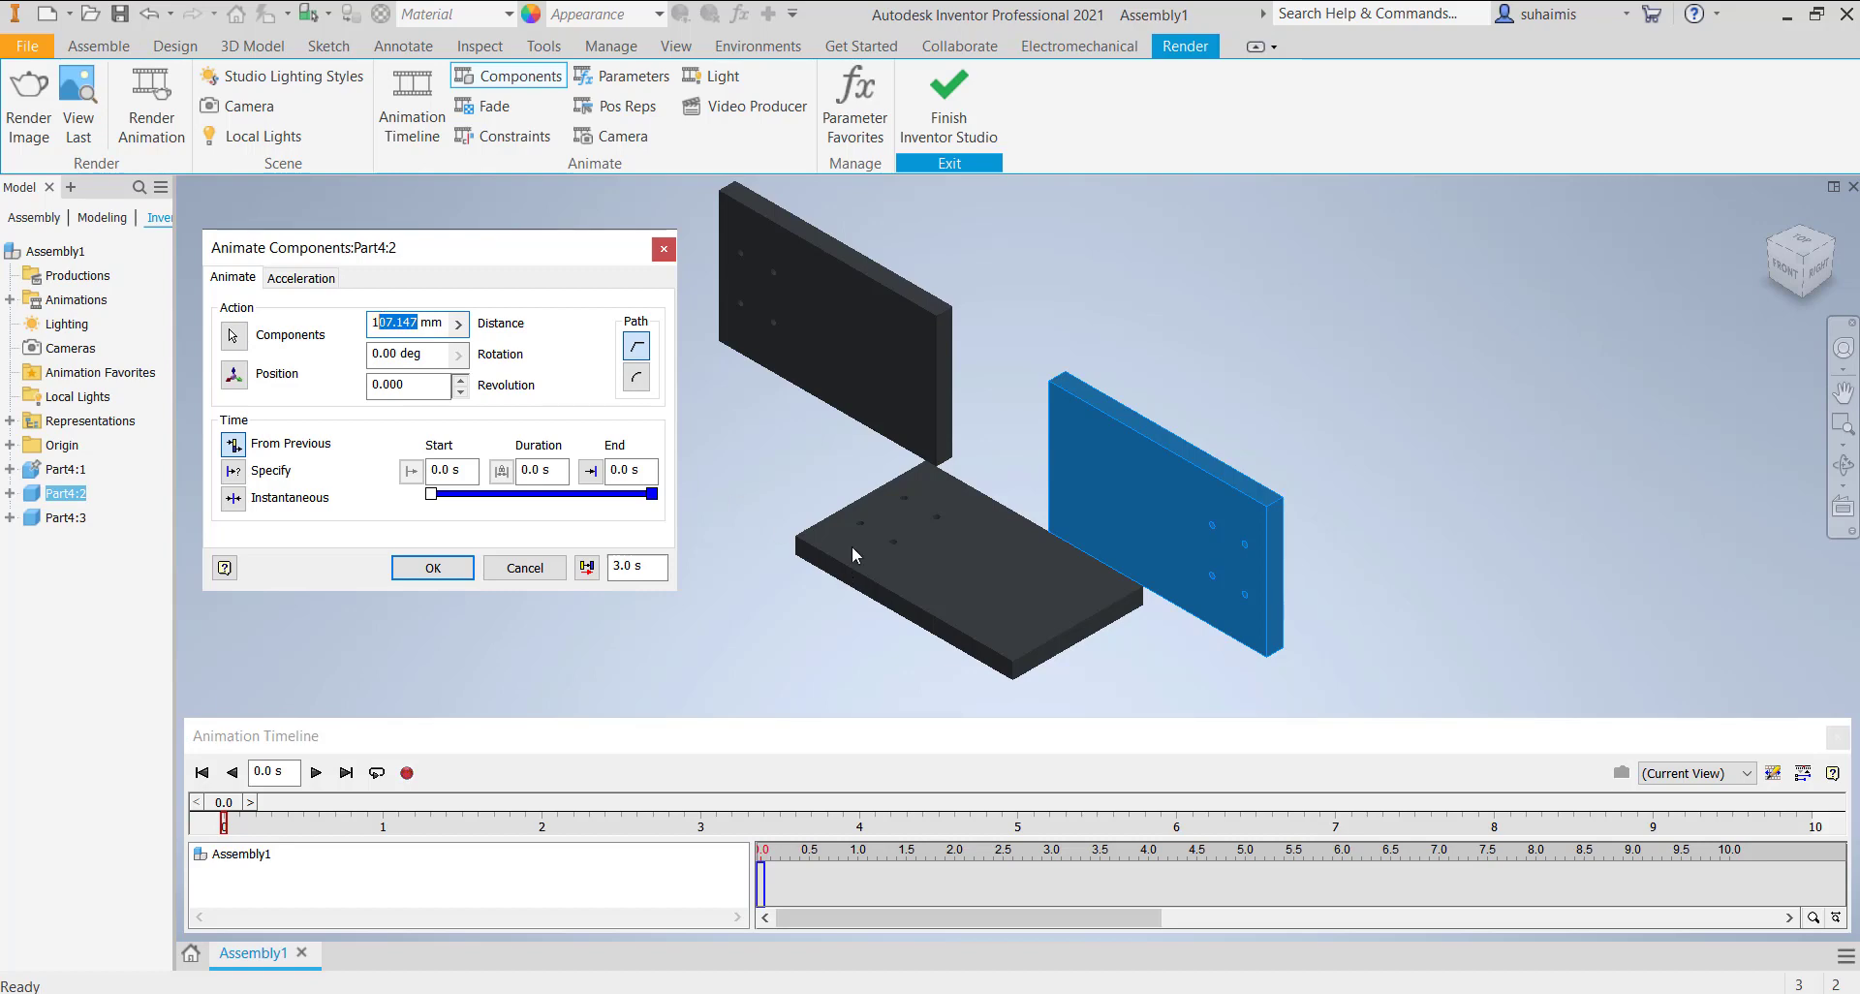
pyautogui.write('00')
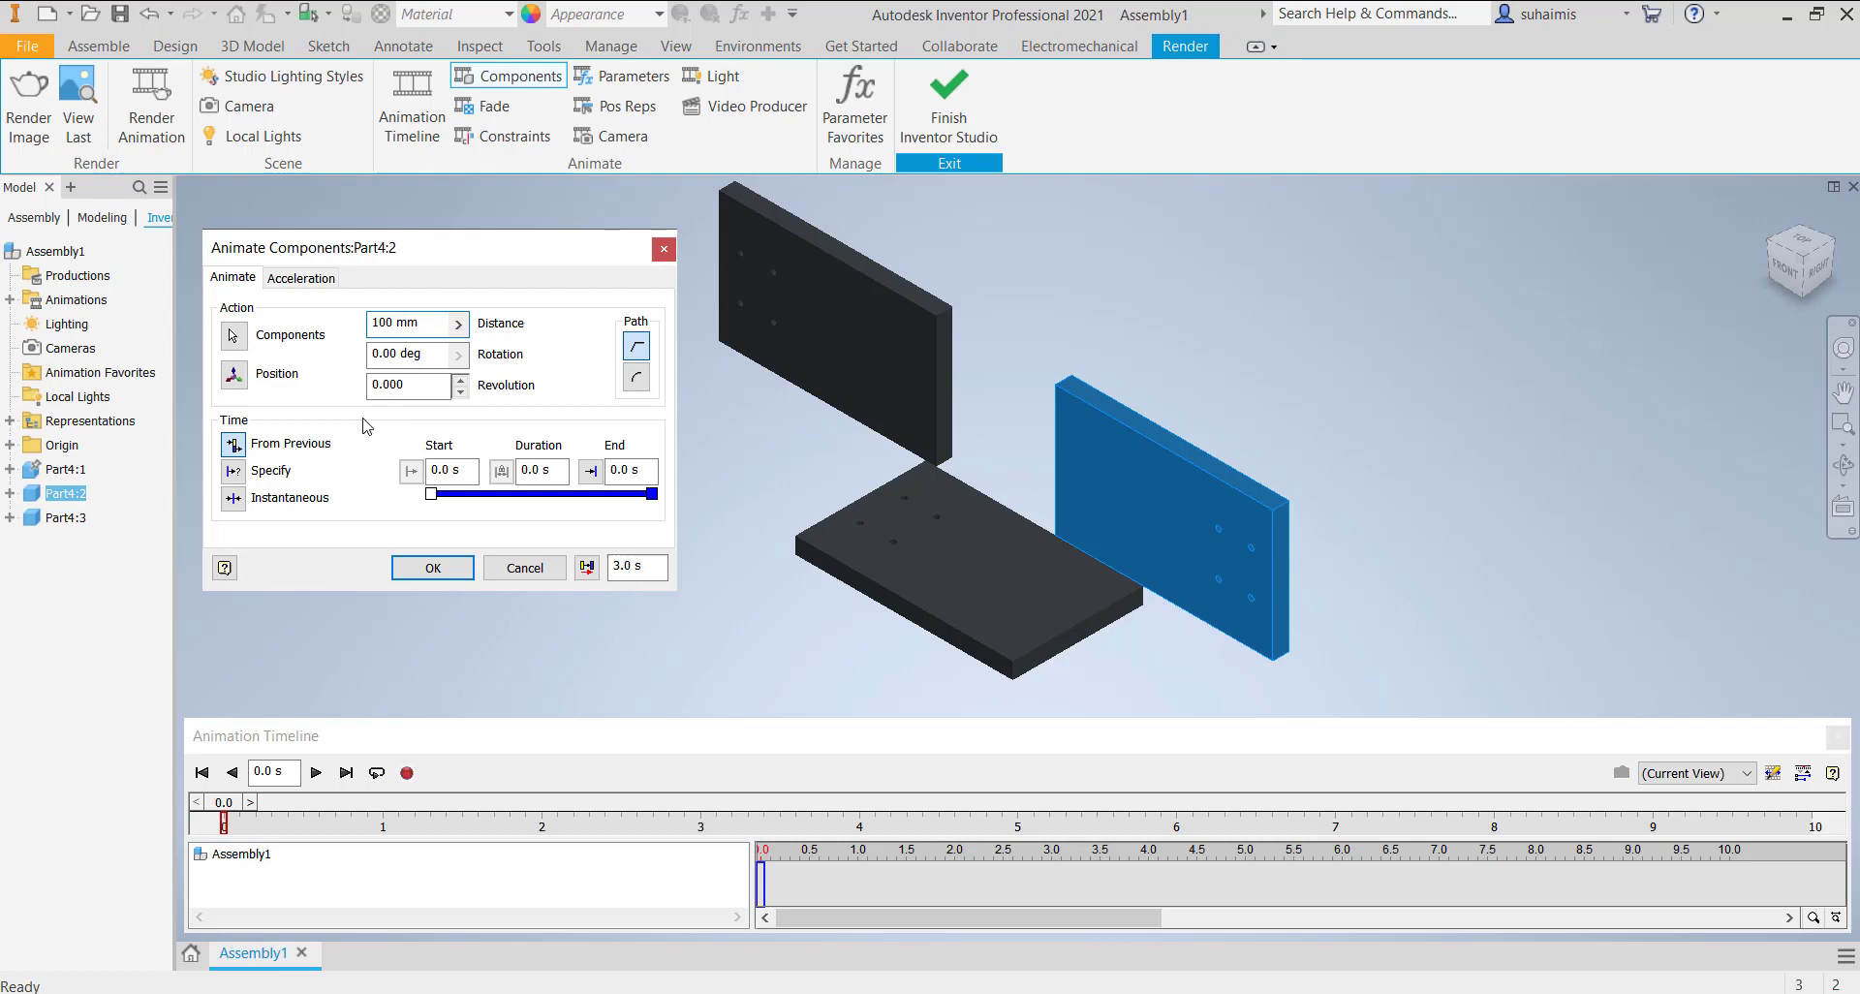
pyautogui.press('BackSpace')
pyautogui.press('BackSpace')
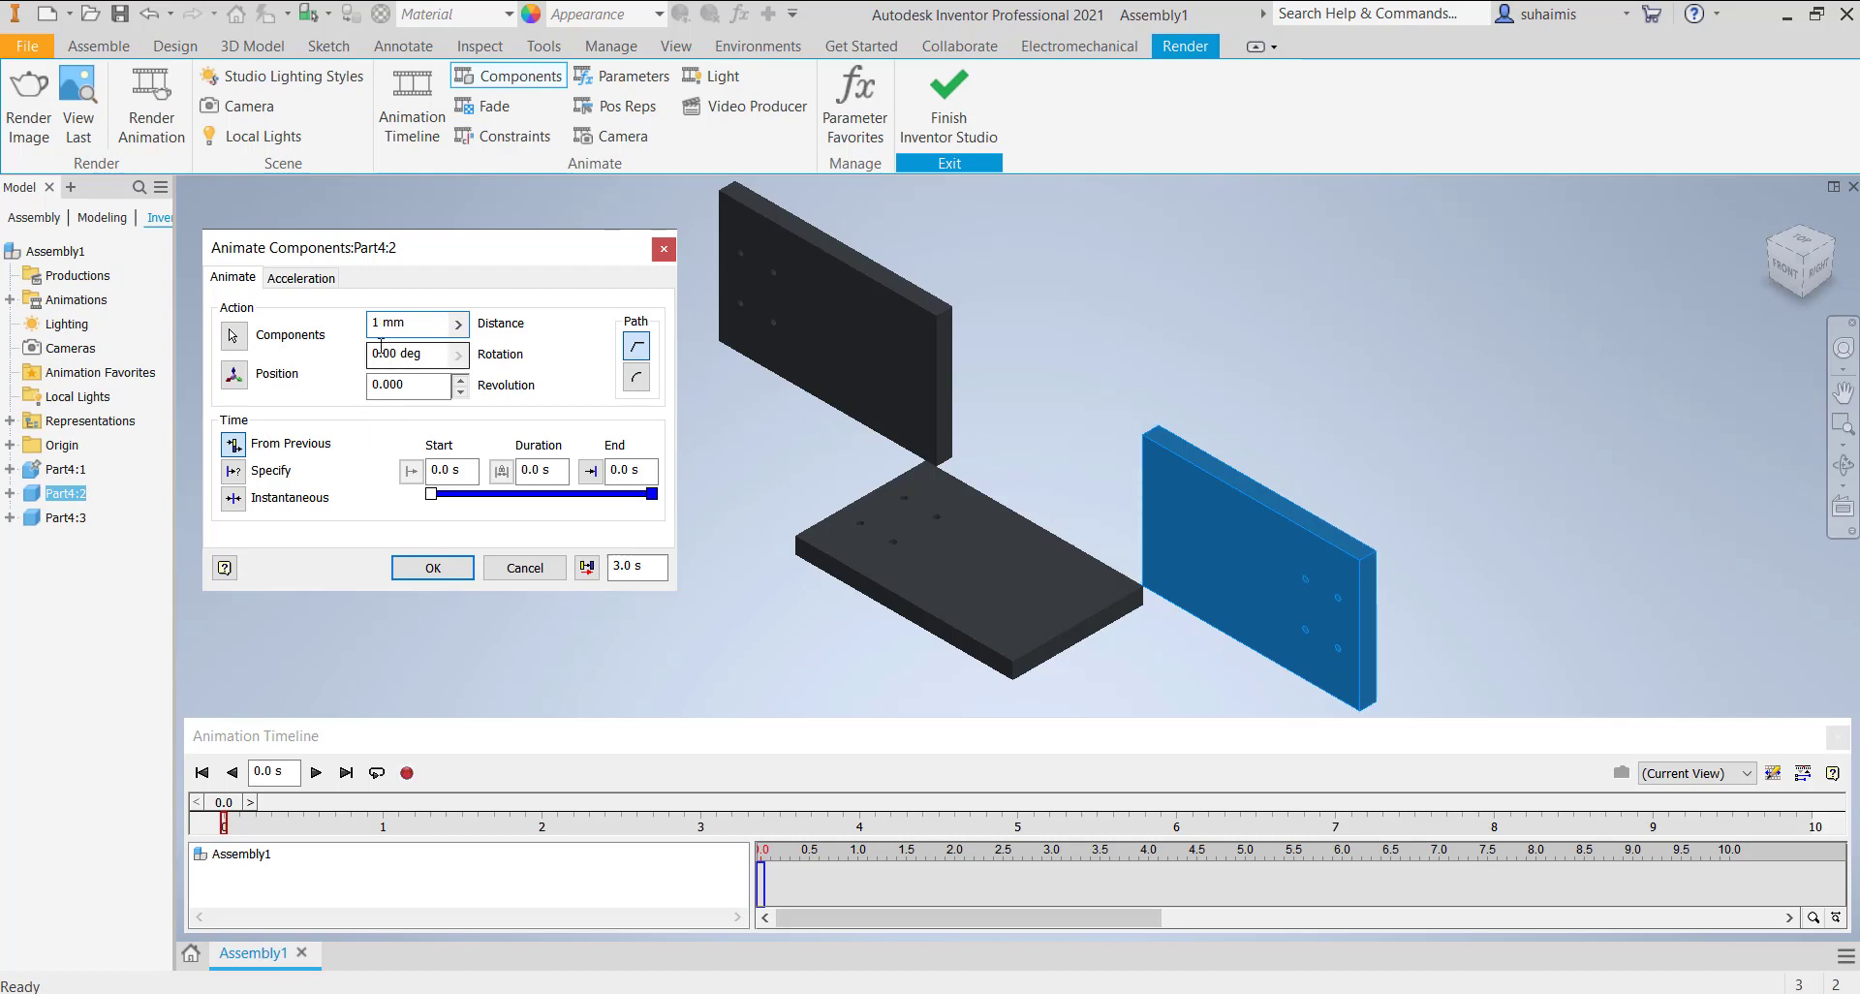
pyautogui.write('00')
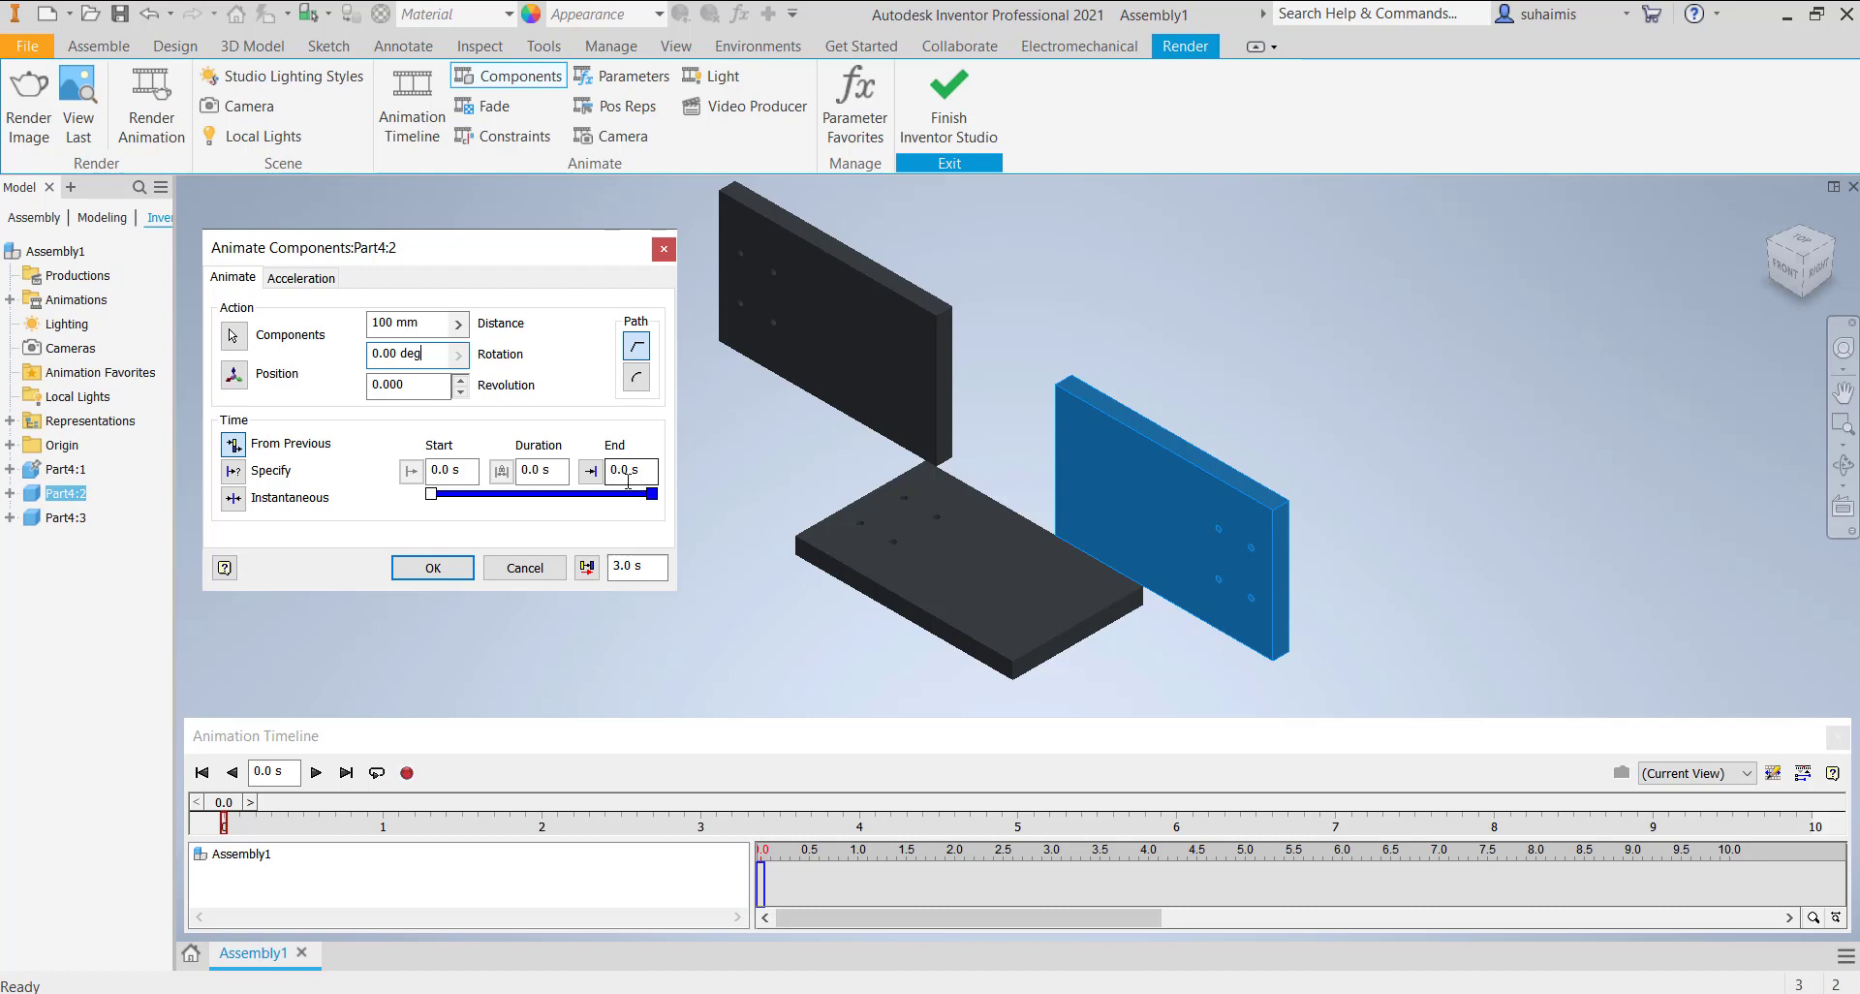
pyautogui.click(614, 469)
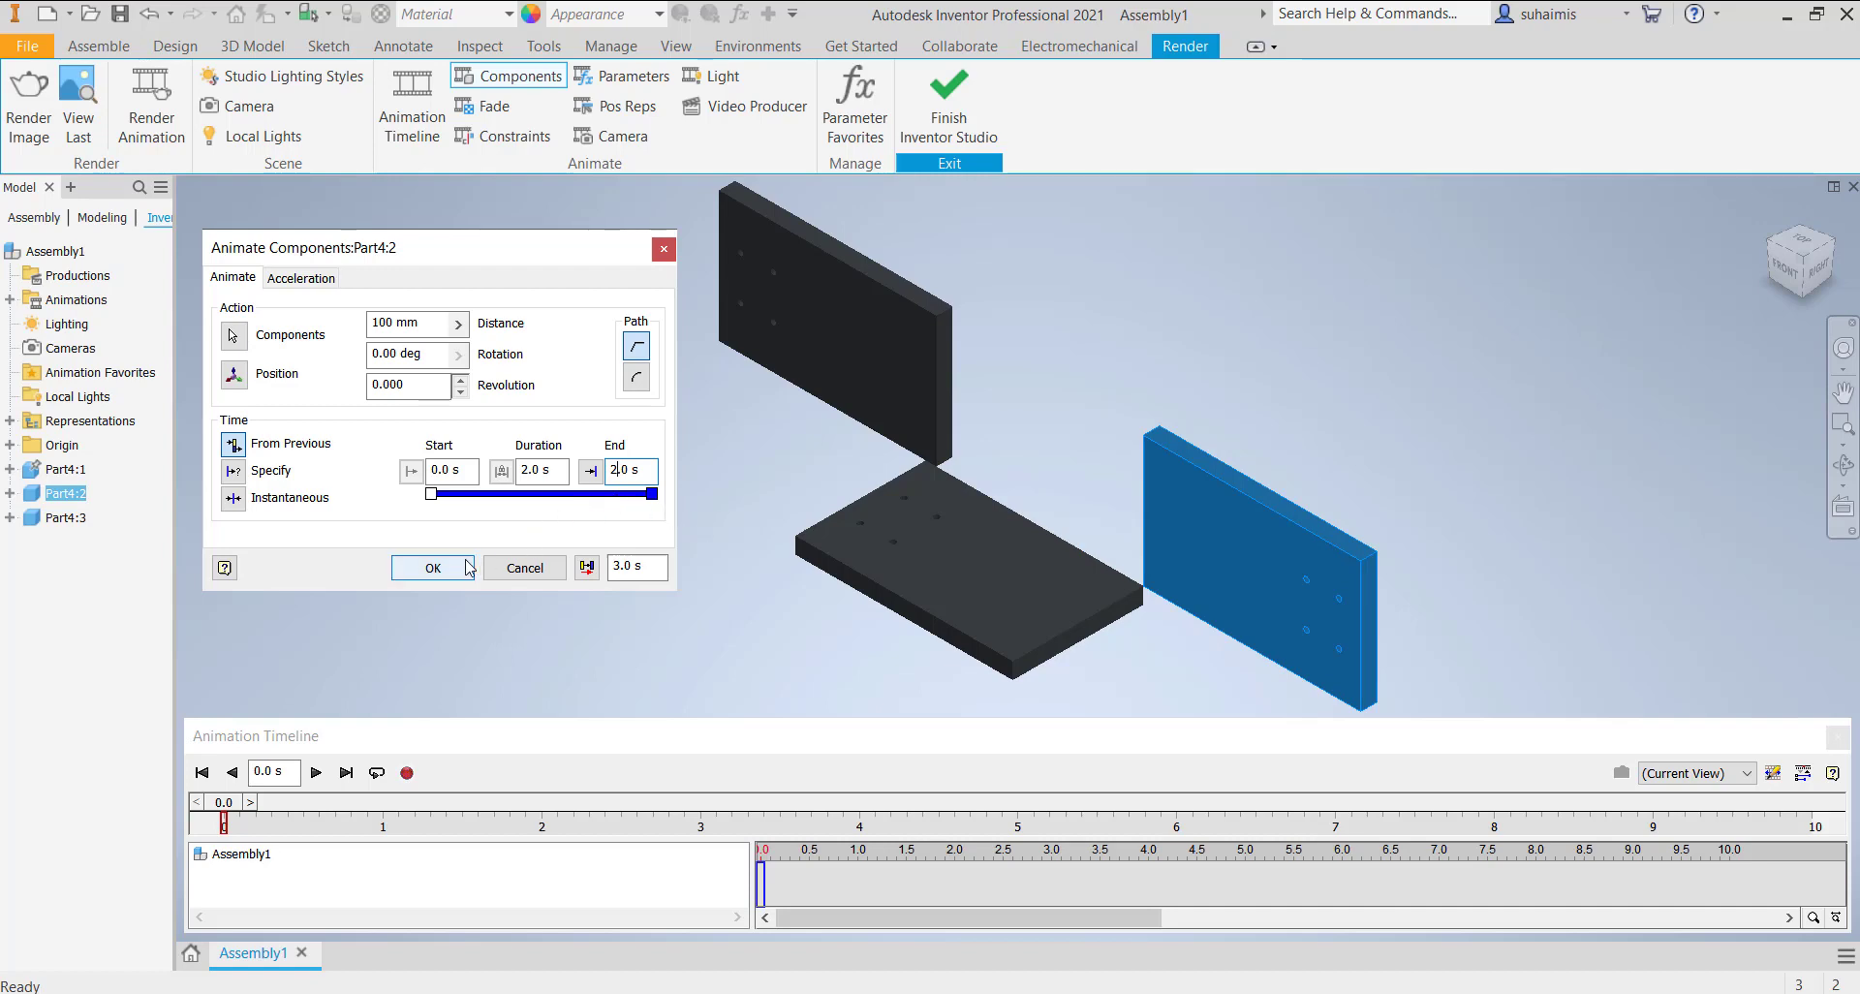
pyautogui.click(433, 568)
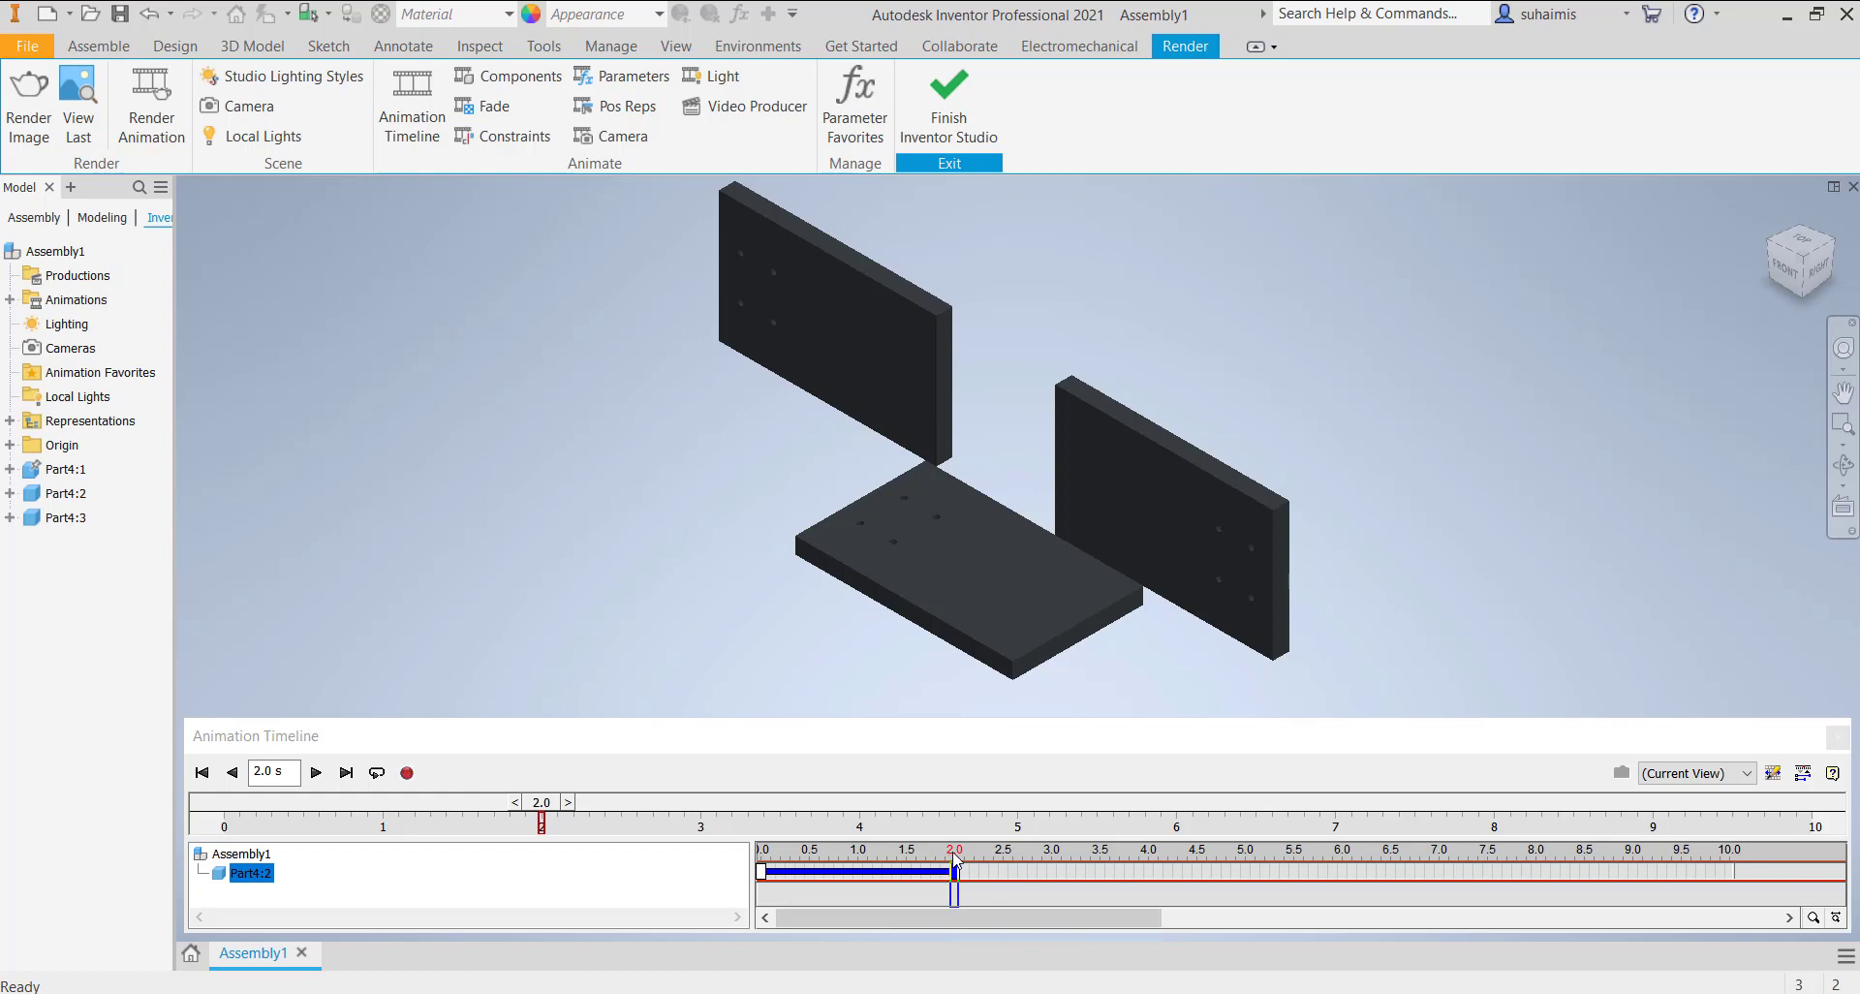
# - Rewind the animation to the start and play it twice to check Part4:2's movement
pyautogui.click(771, 848)
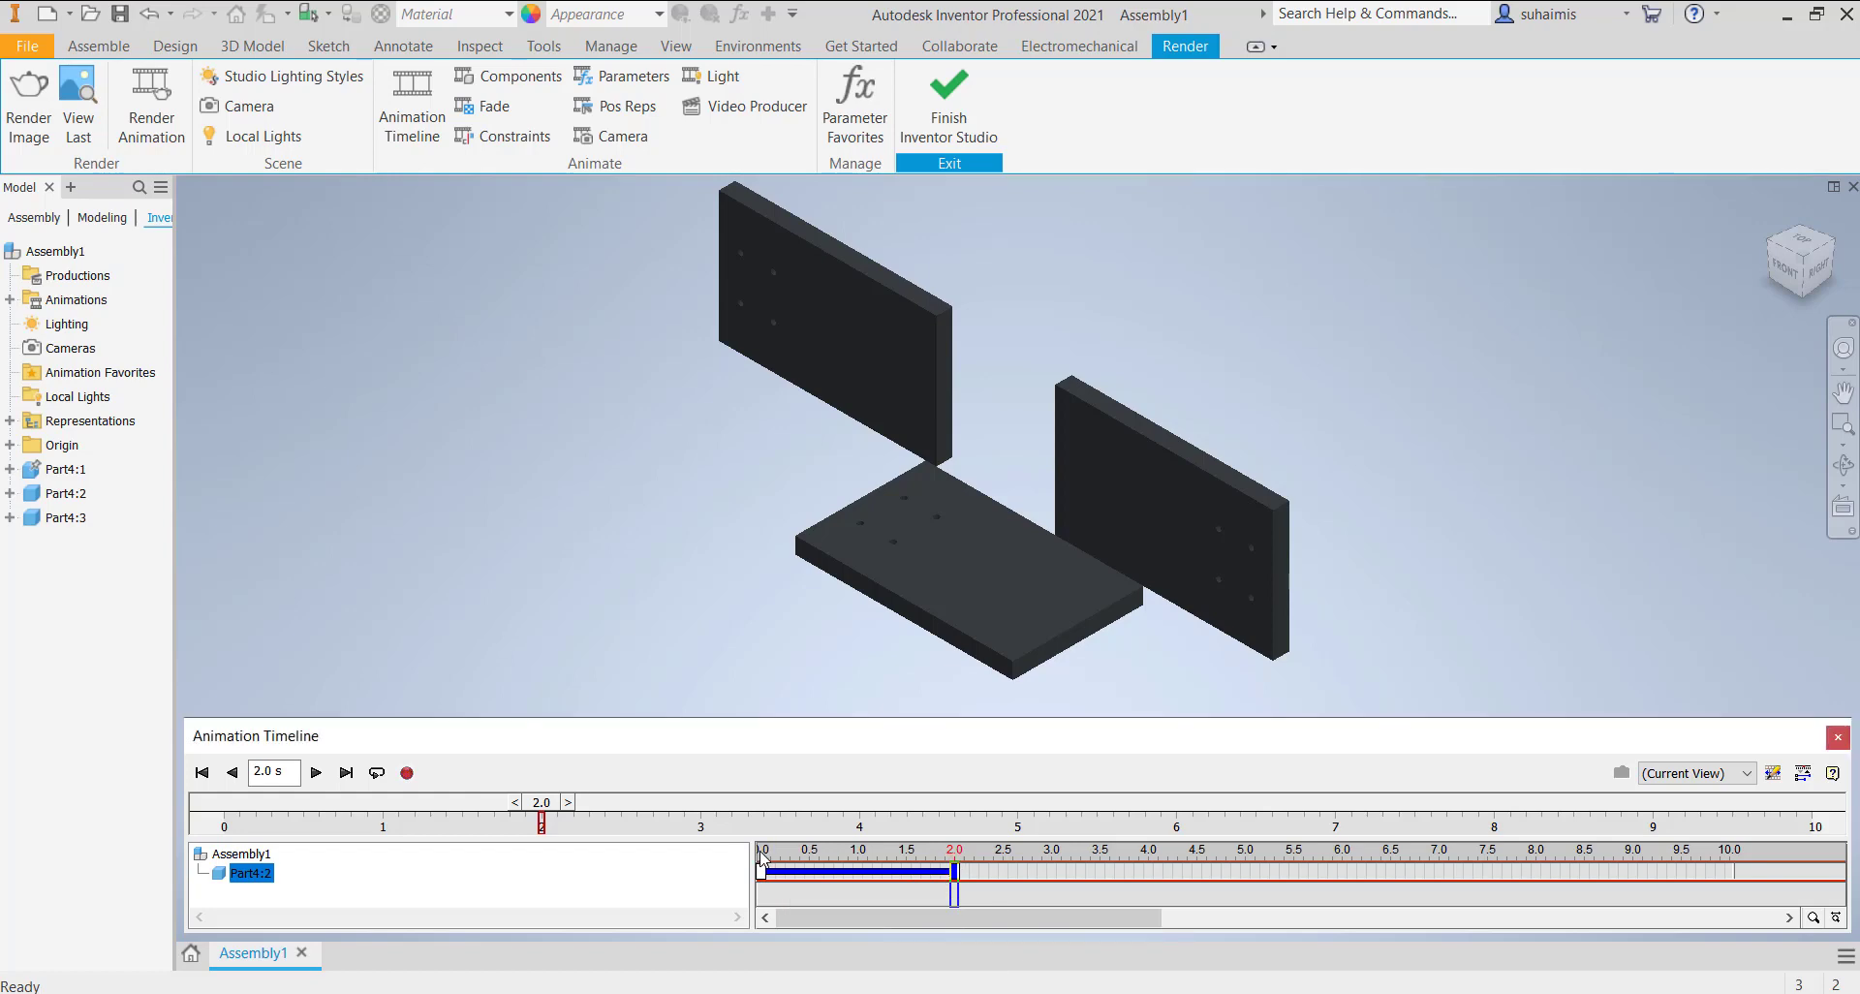
pyautogui.click(232, 772)
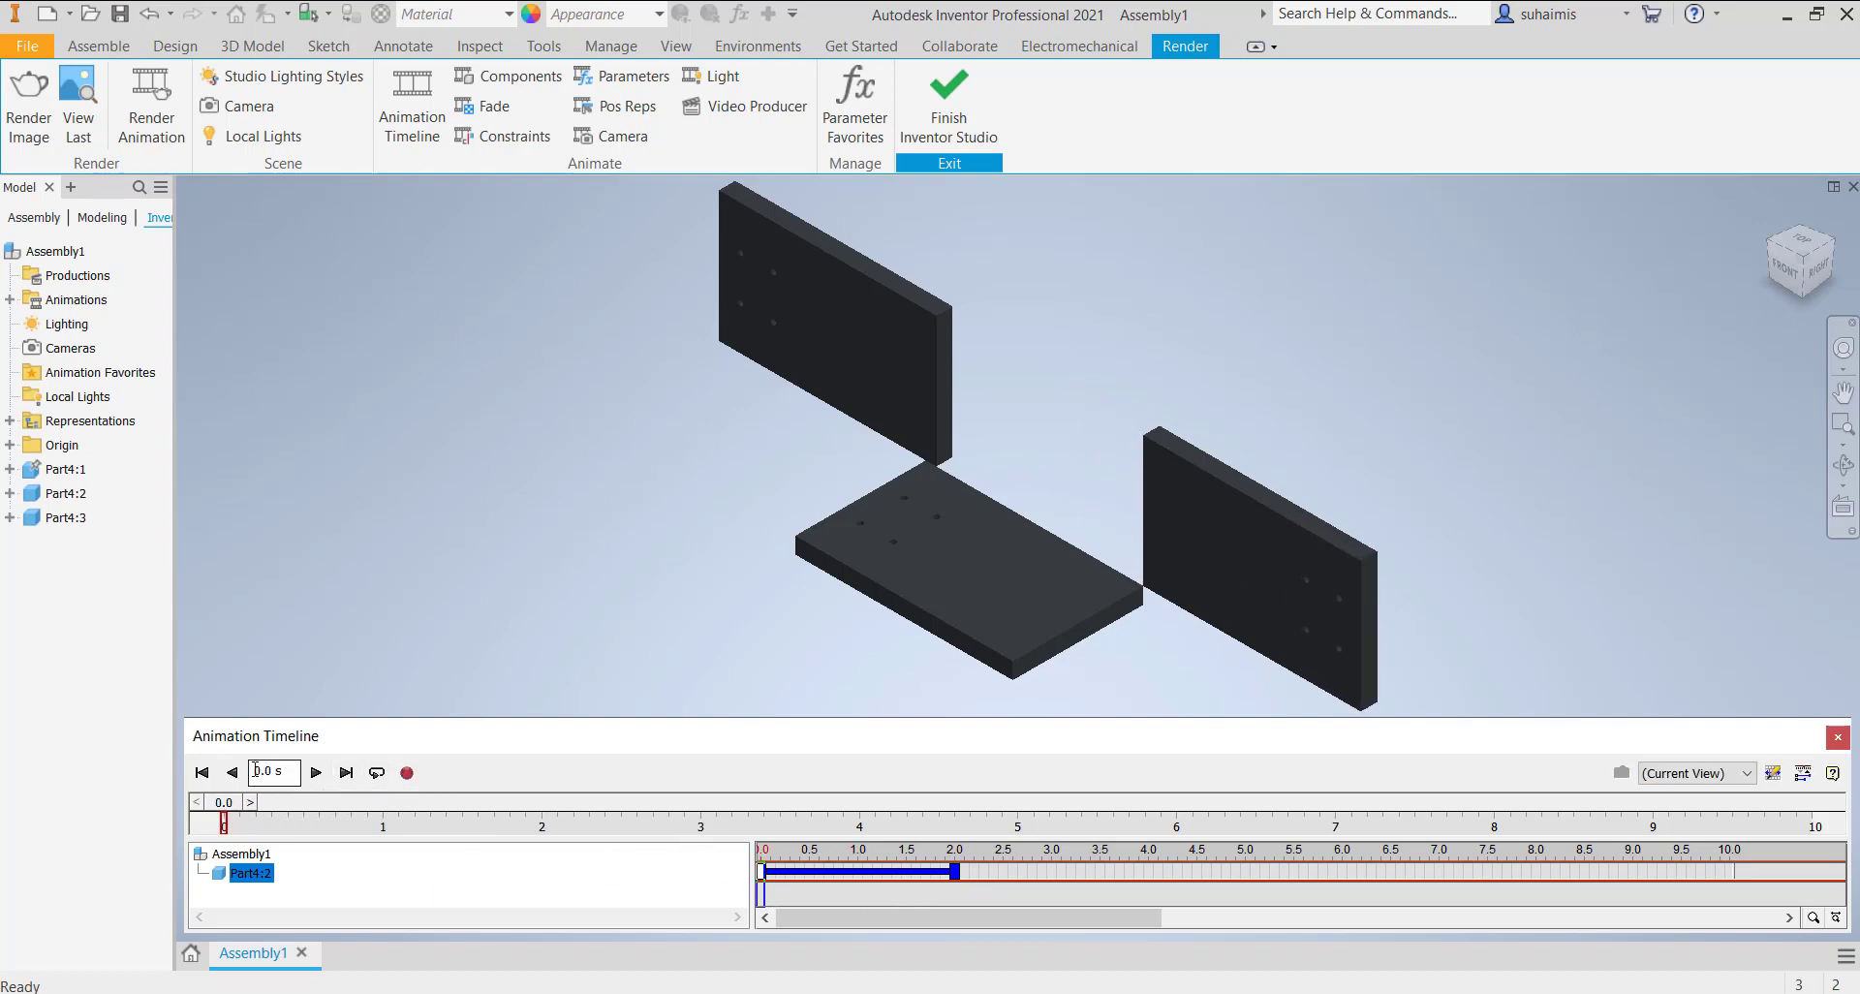
pyautogui.click(315, 772)
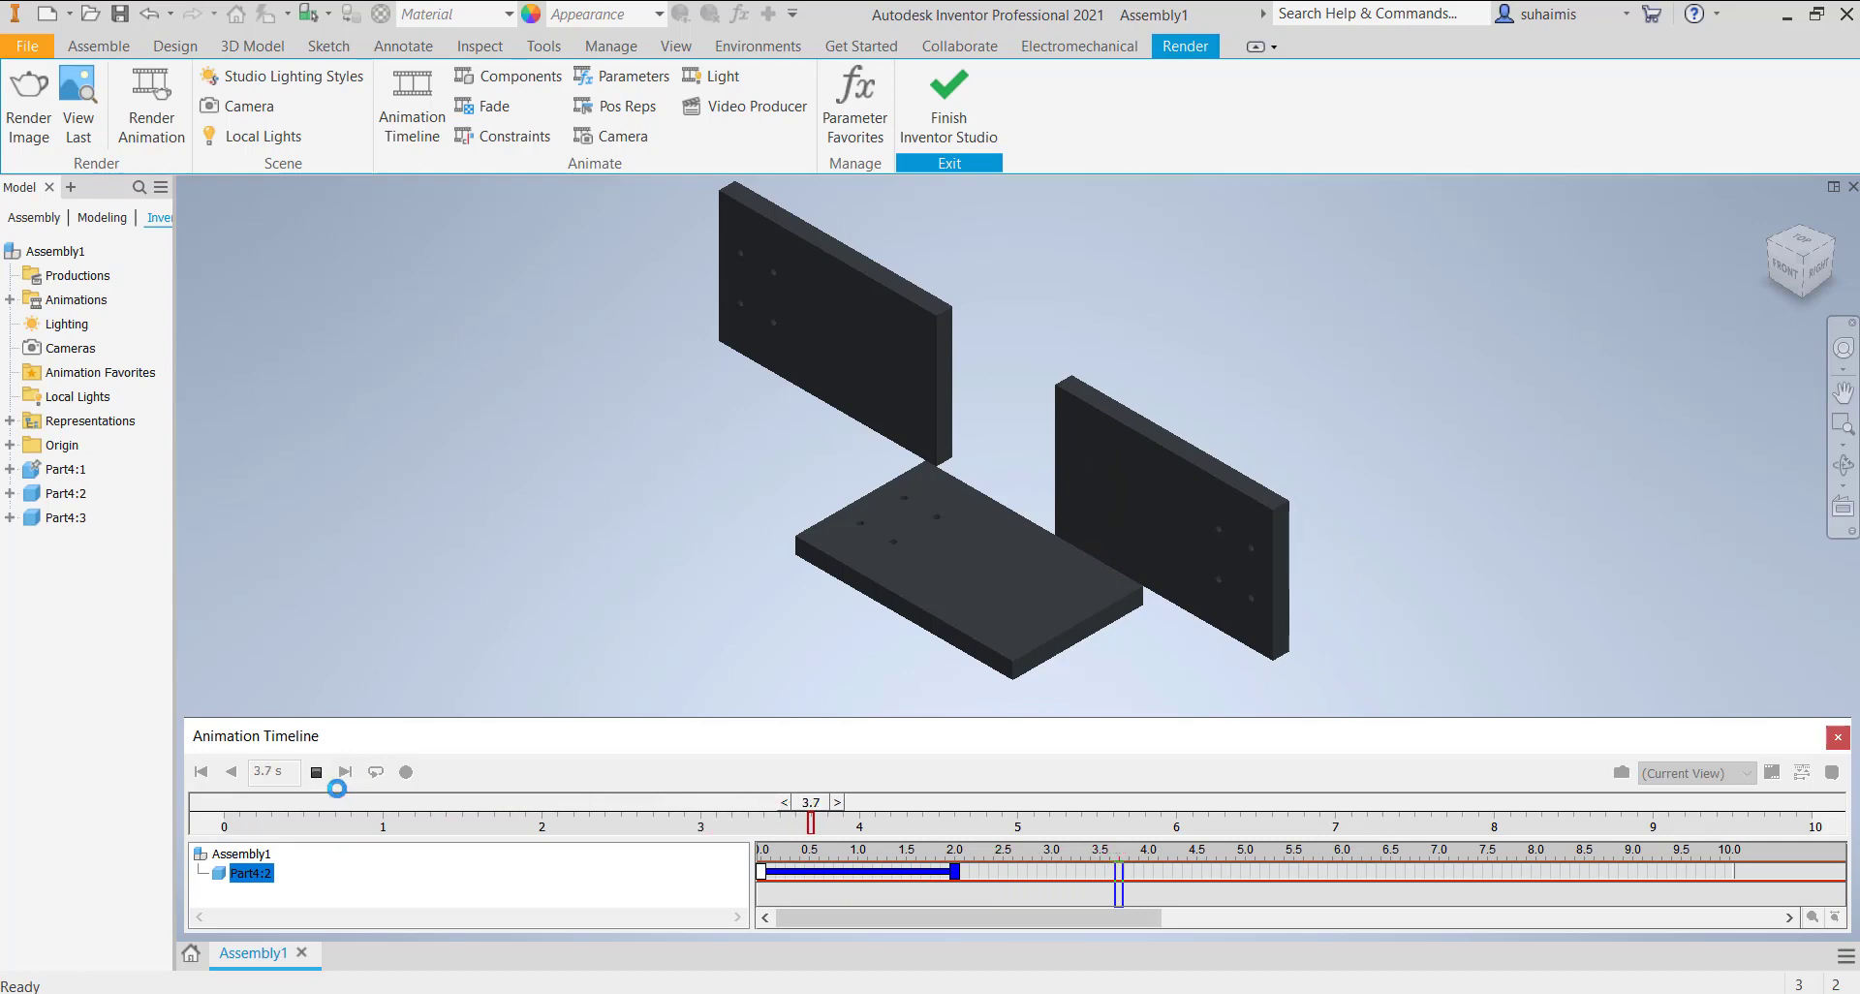
pyautogui.click(317, 774)
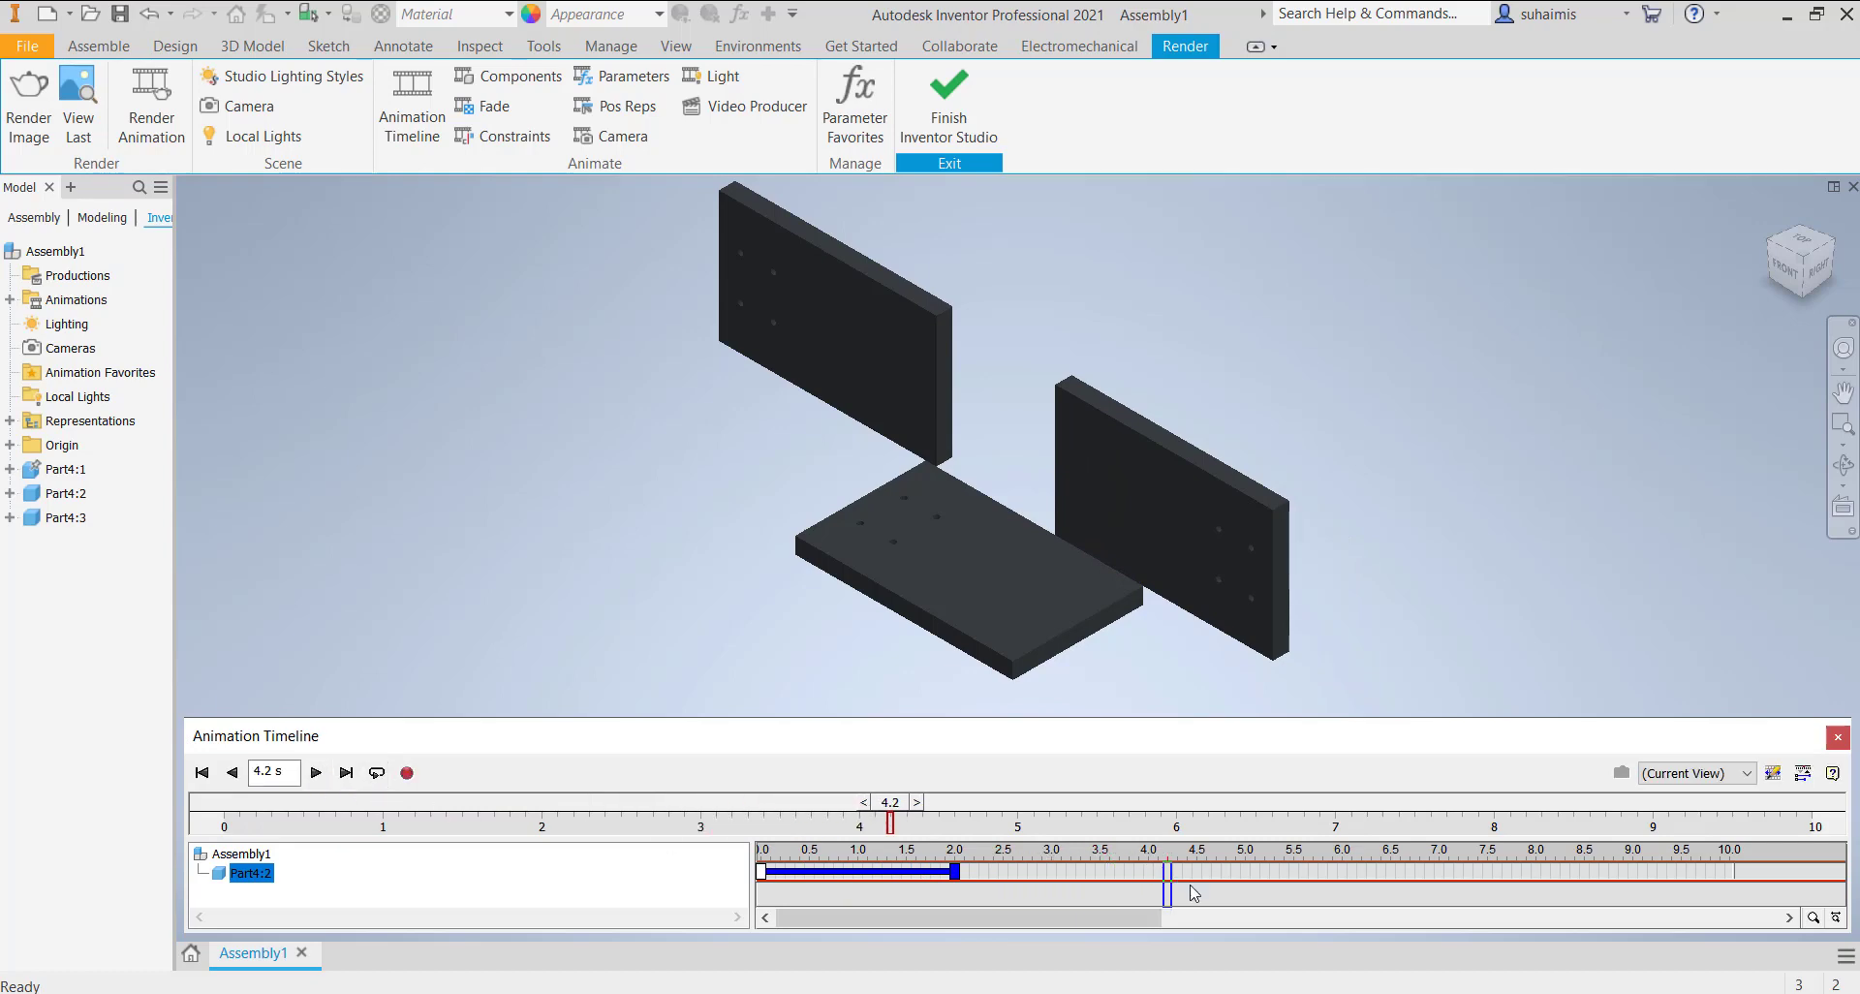
pyautogui.click(201, 772)
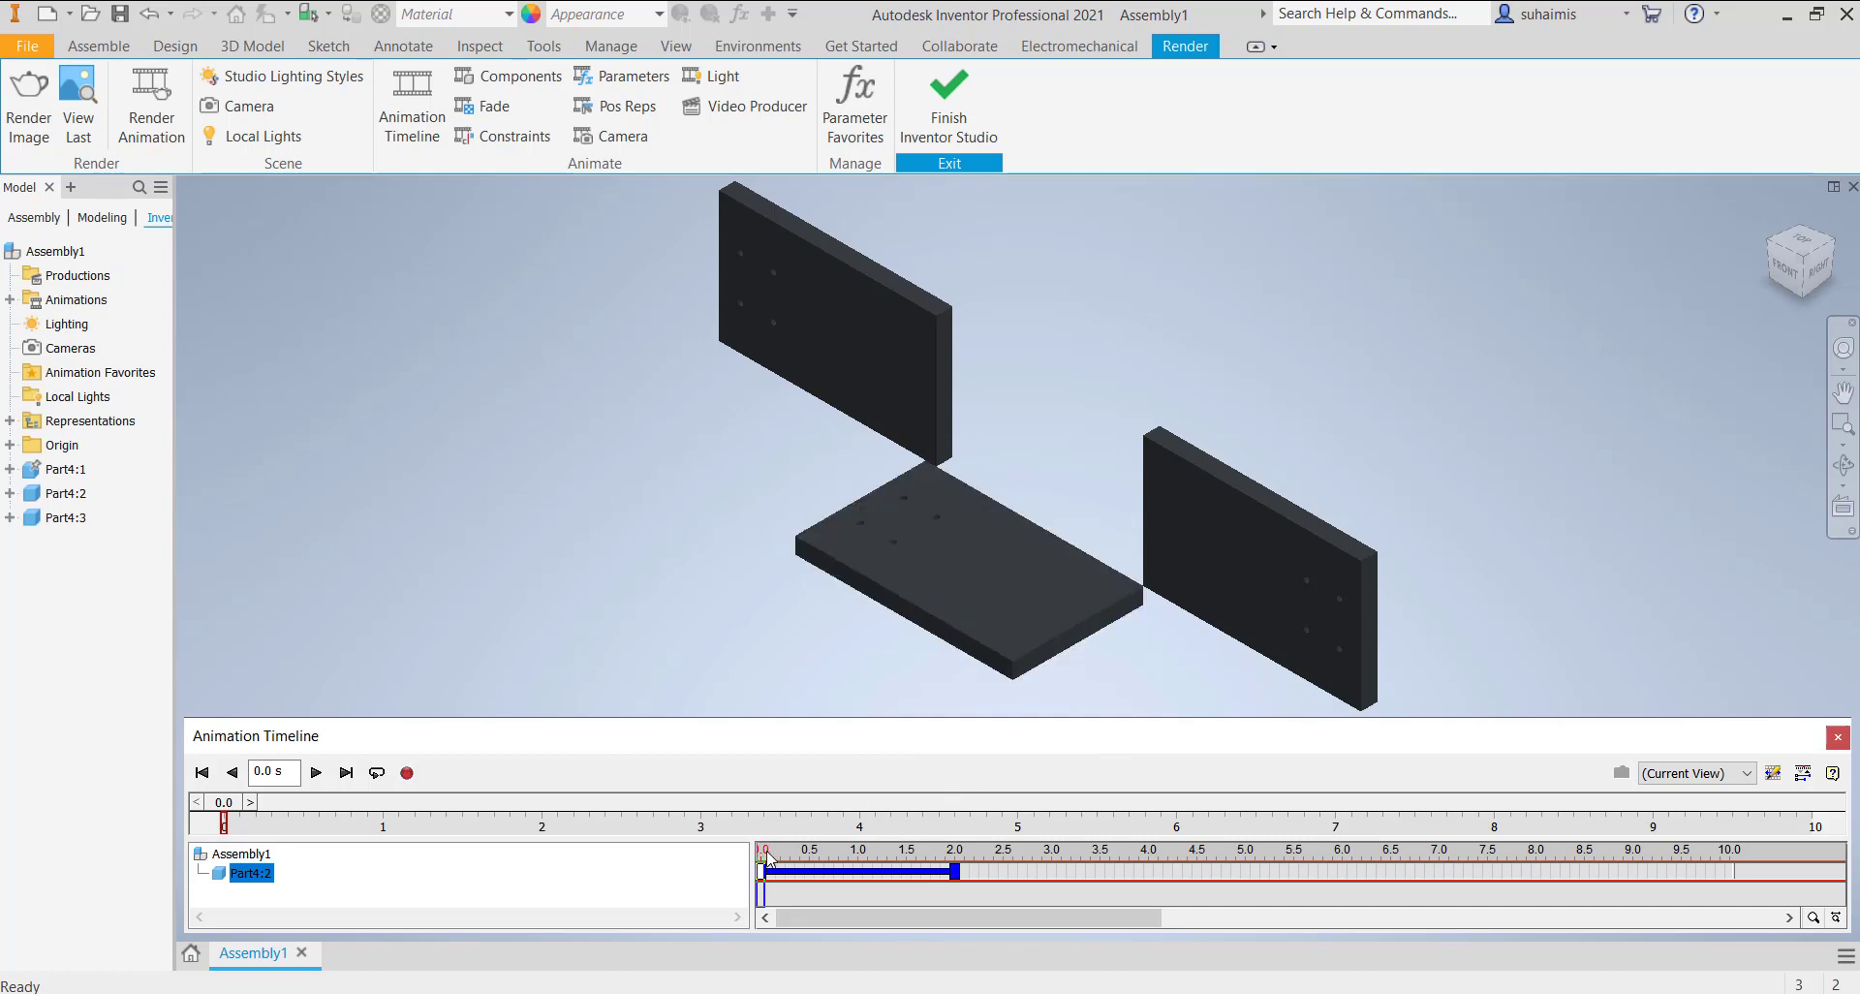
pyautogui.click(315, 772)
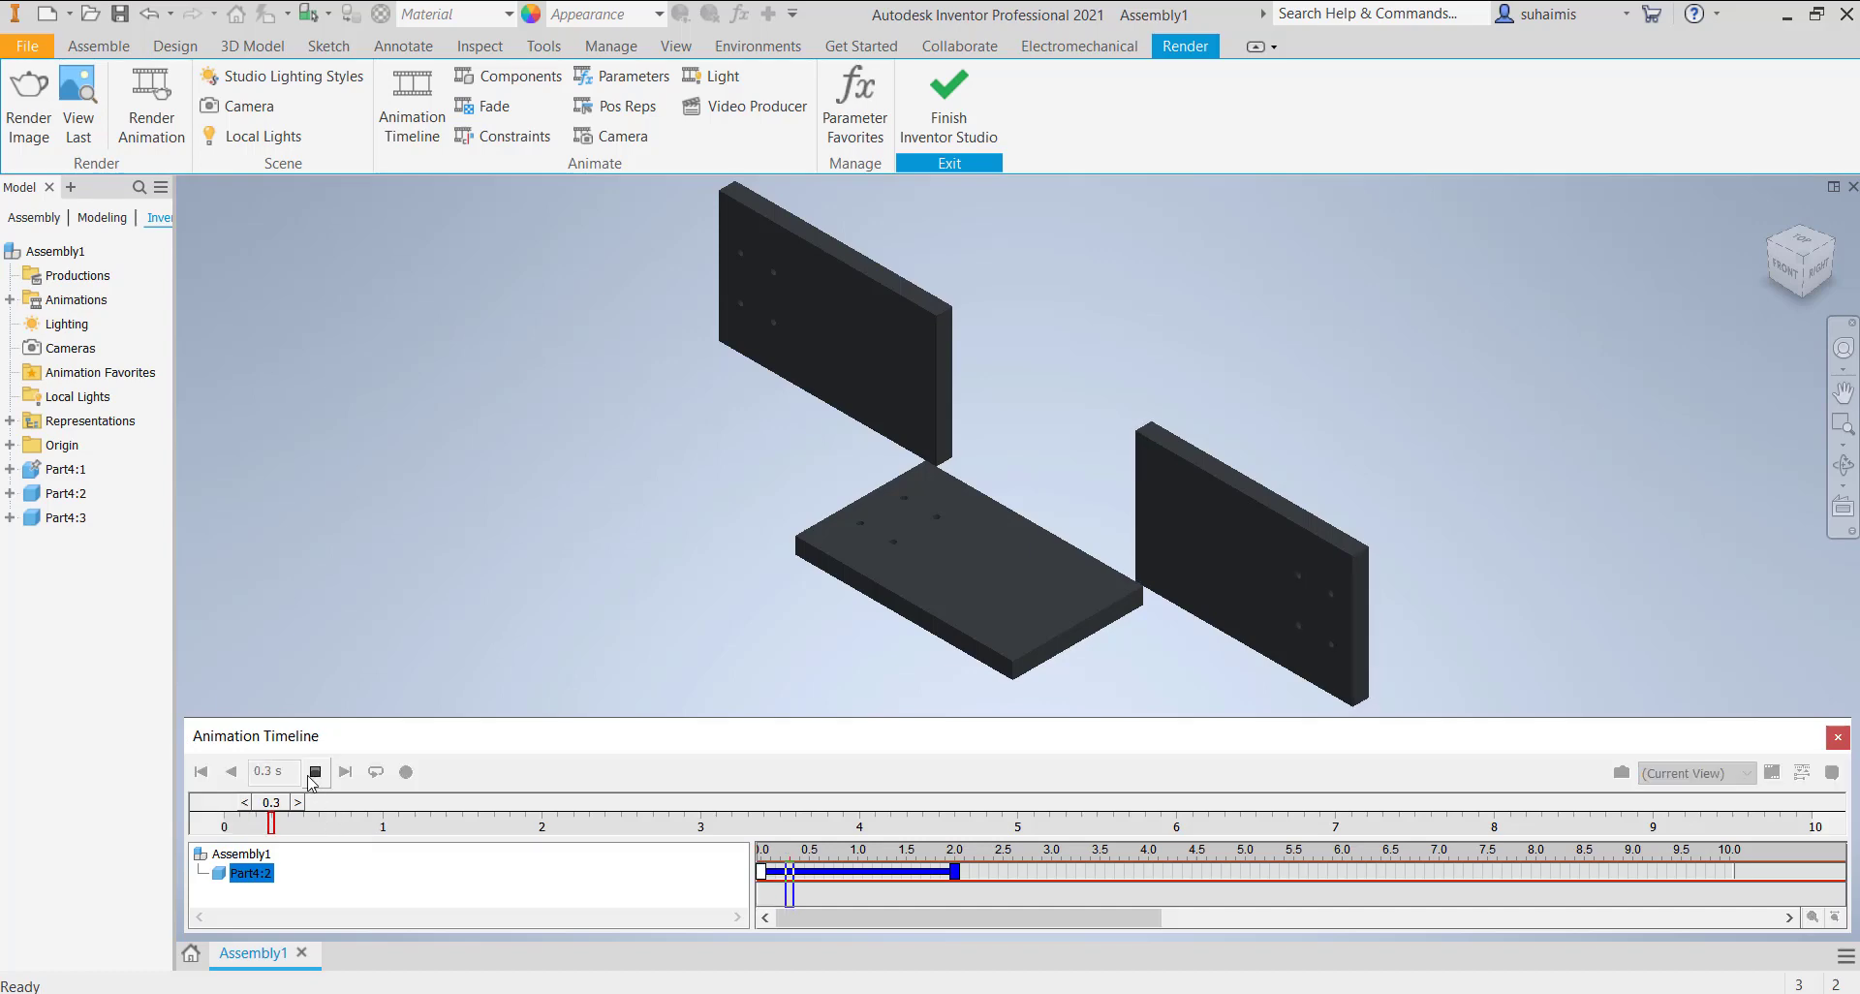
pyautogui.click(314, 773)
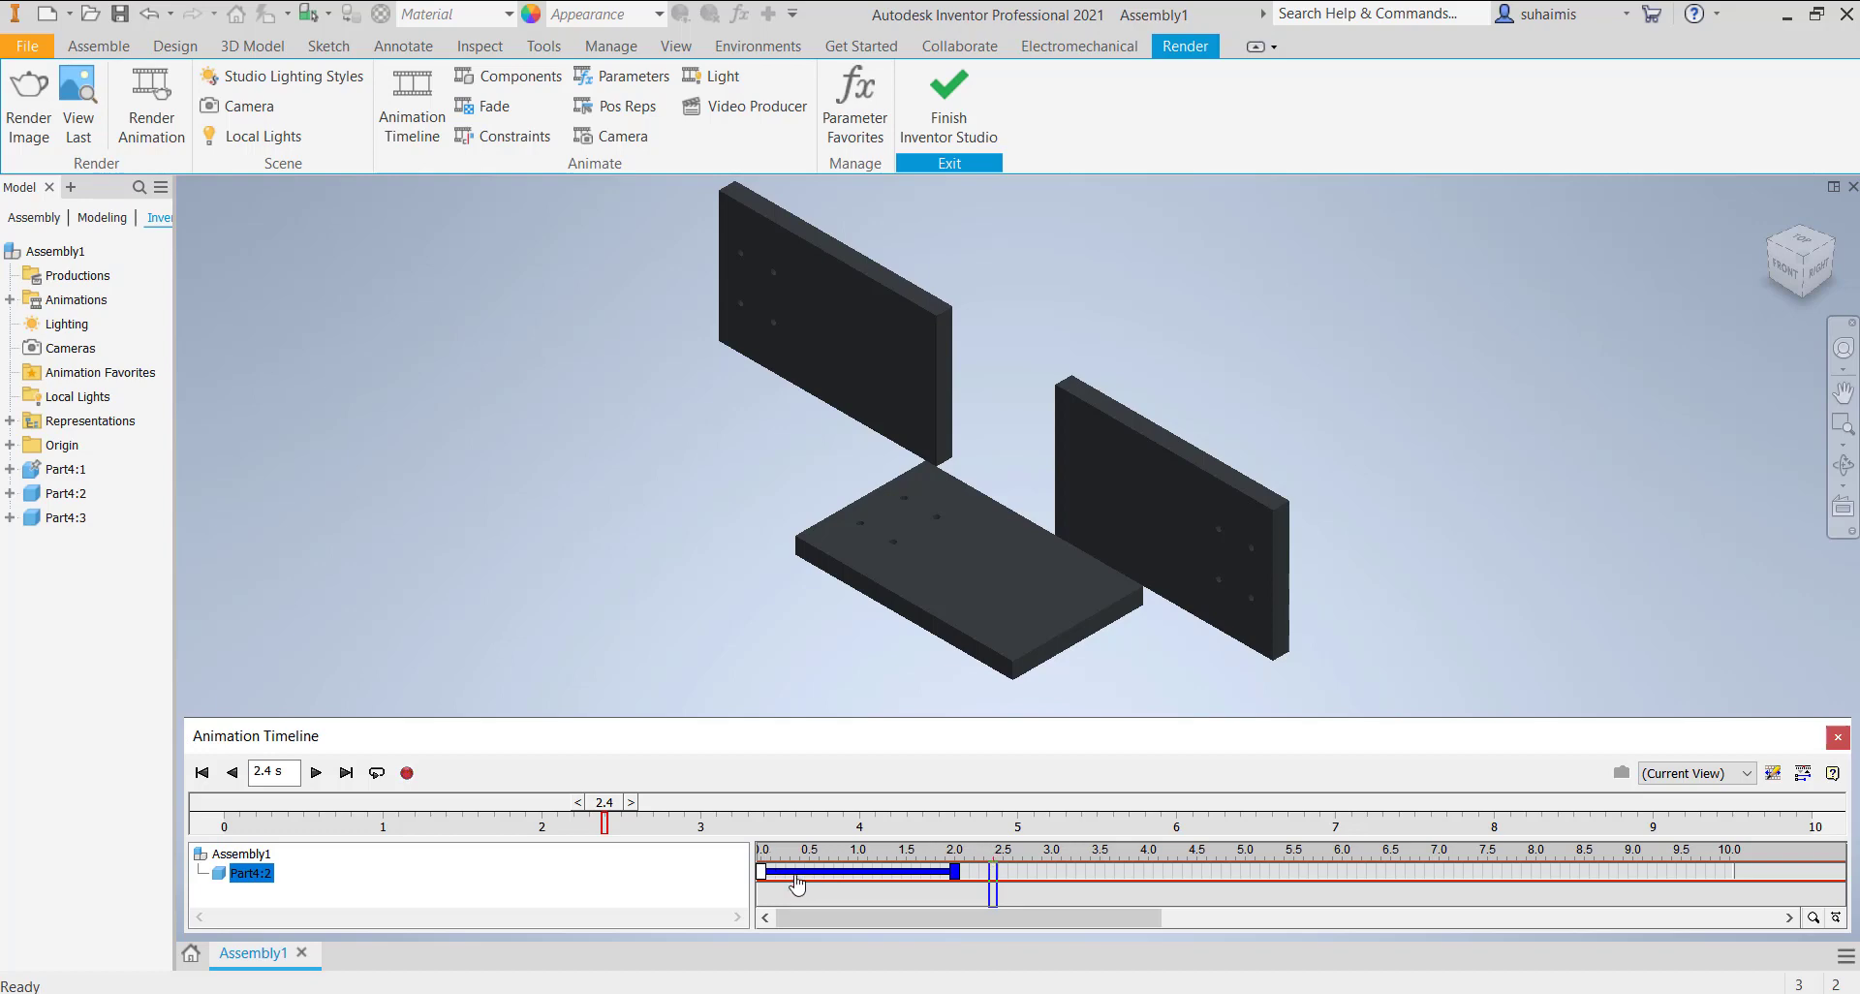
# - Return the timeline to 0 s and create a component animation for Part4:3, moving the plate about 77 mm towards Part4:2
pyautogui.moveTo(993, 893); pyautogui.dragTo(761, 893)
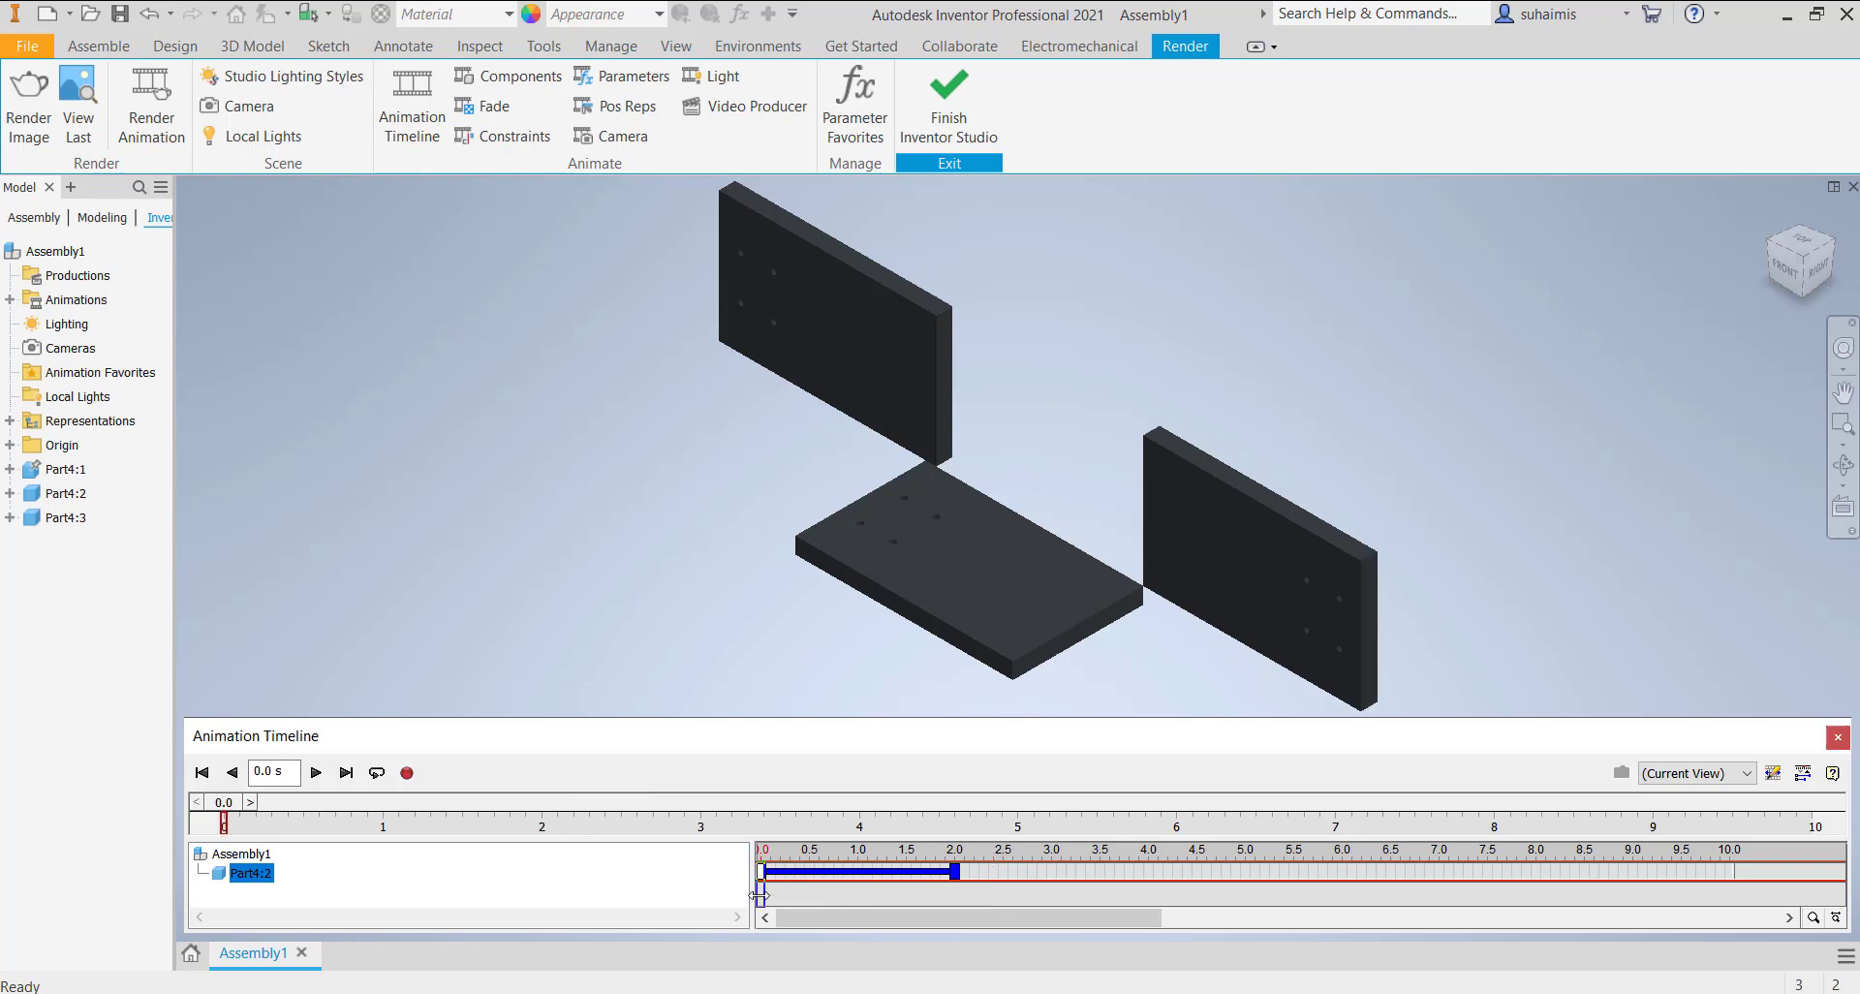
pyautogui.click(824, 353)
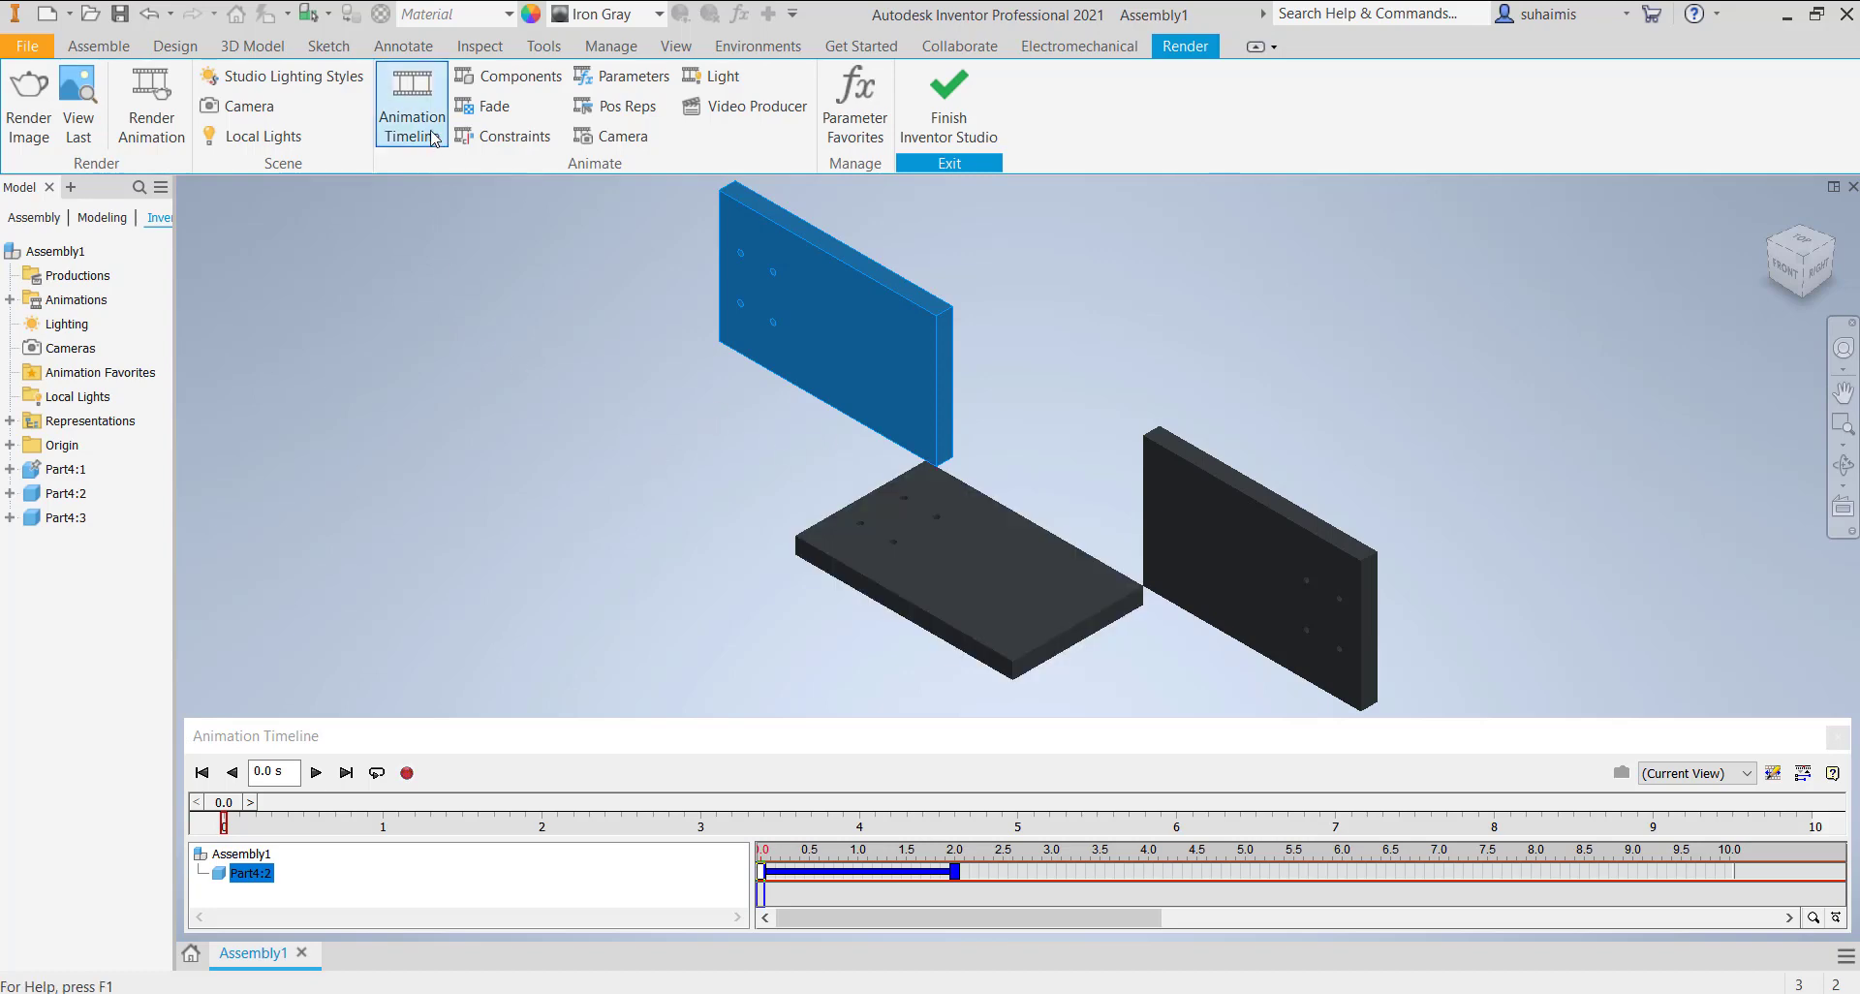
pyautogui.click(489, 85)
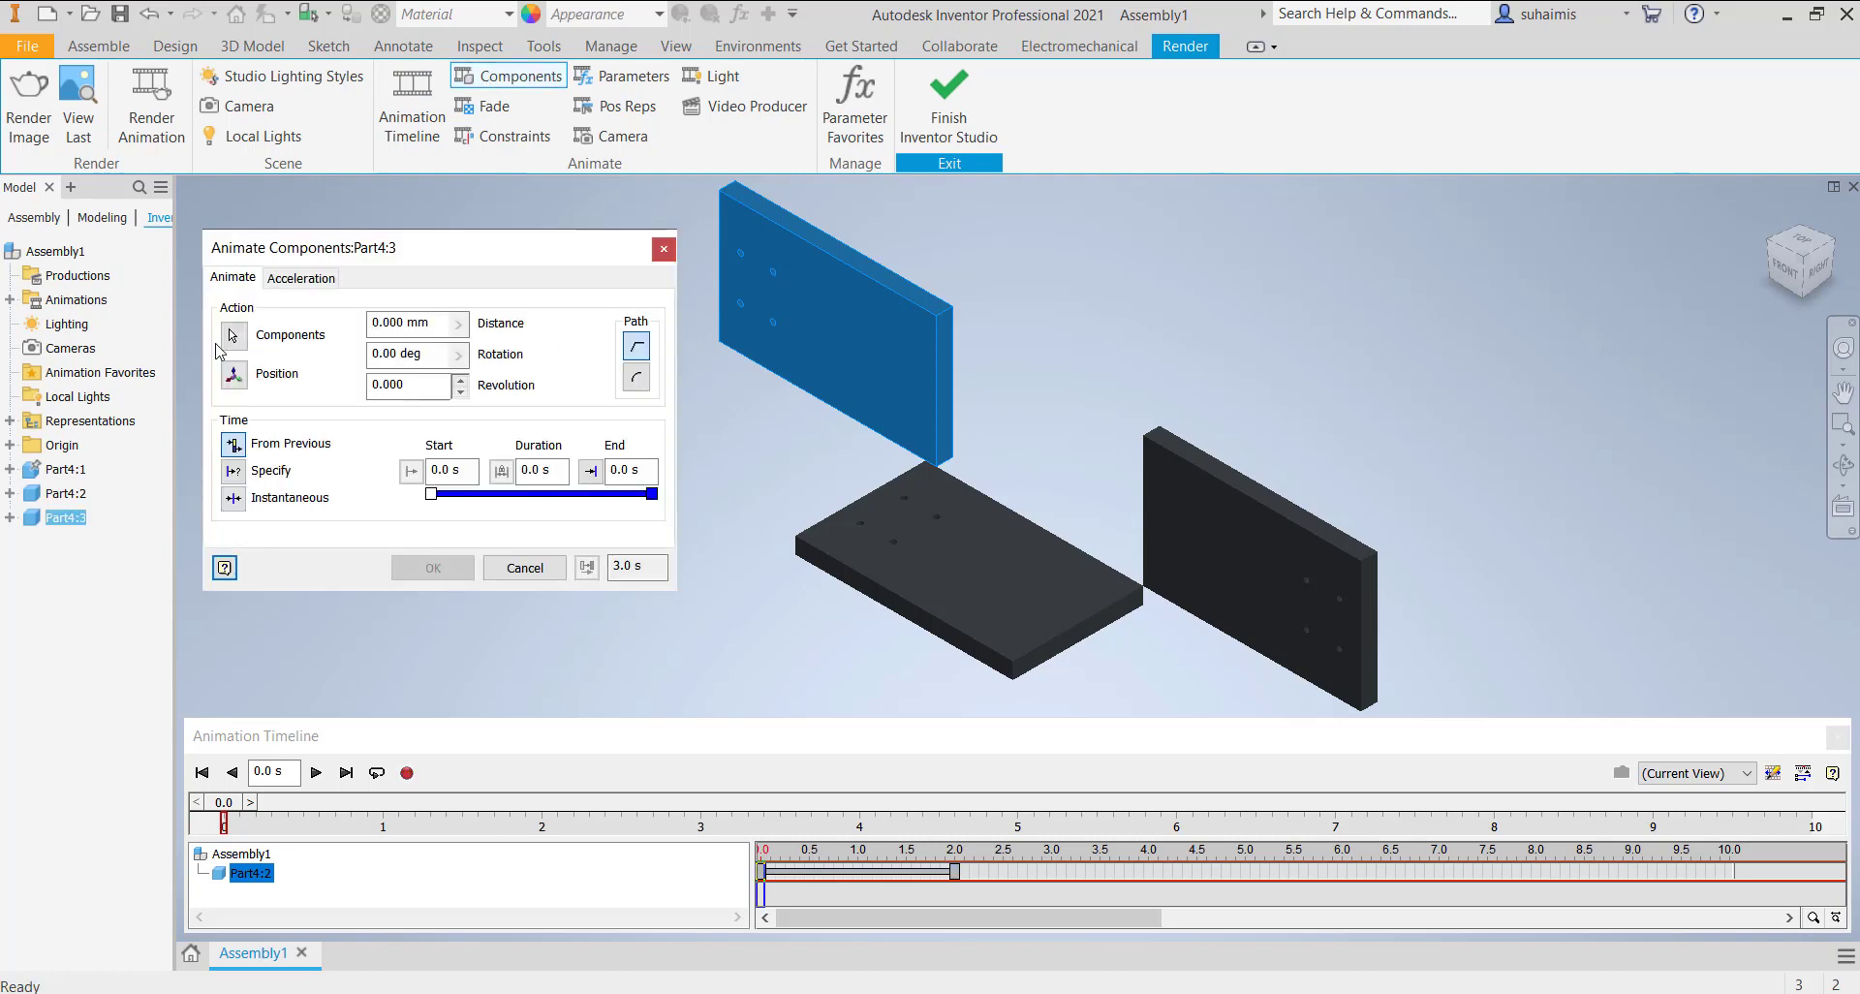
pyautogui.click(234, 374)
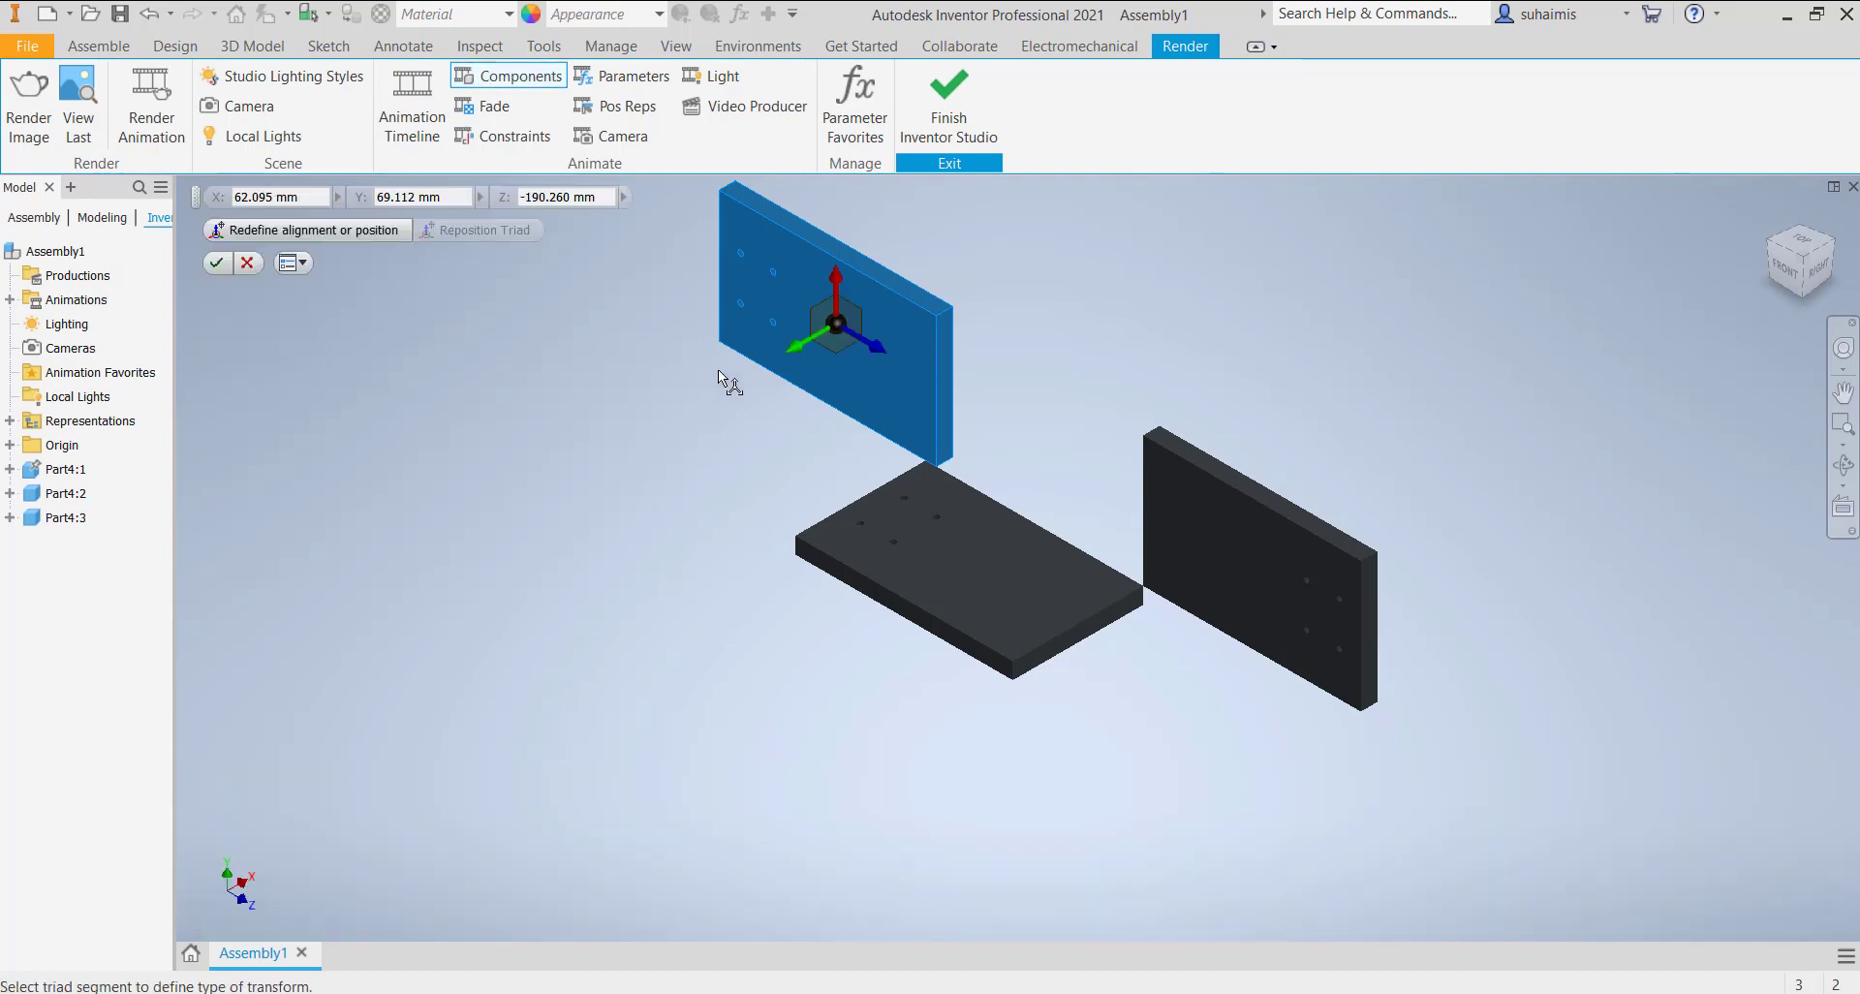
pyautogui.moveTo(839, 329); pyautogui.dragTo(937, 400)
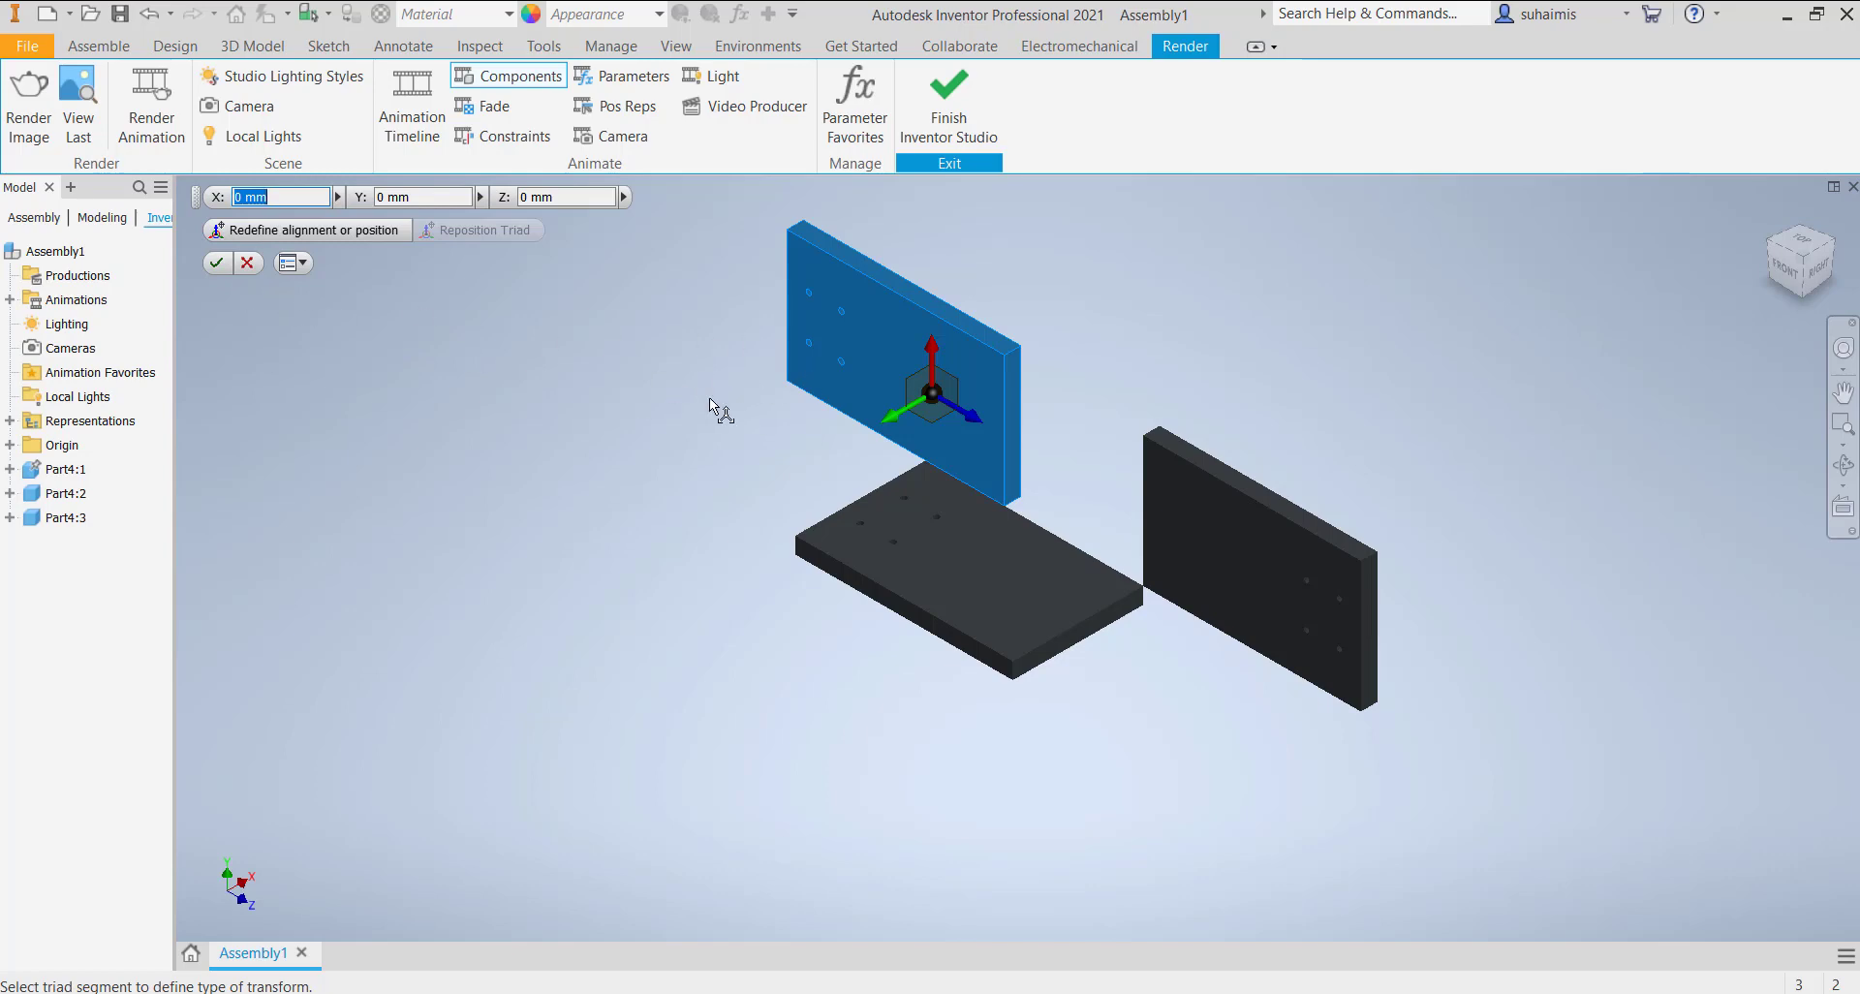
pyautogui.click(215, 266)
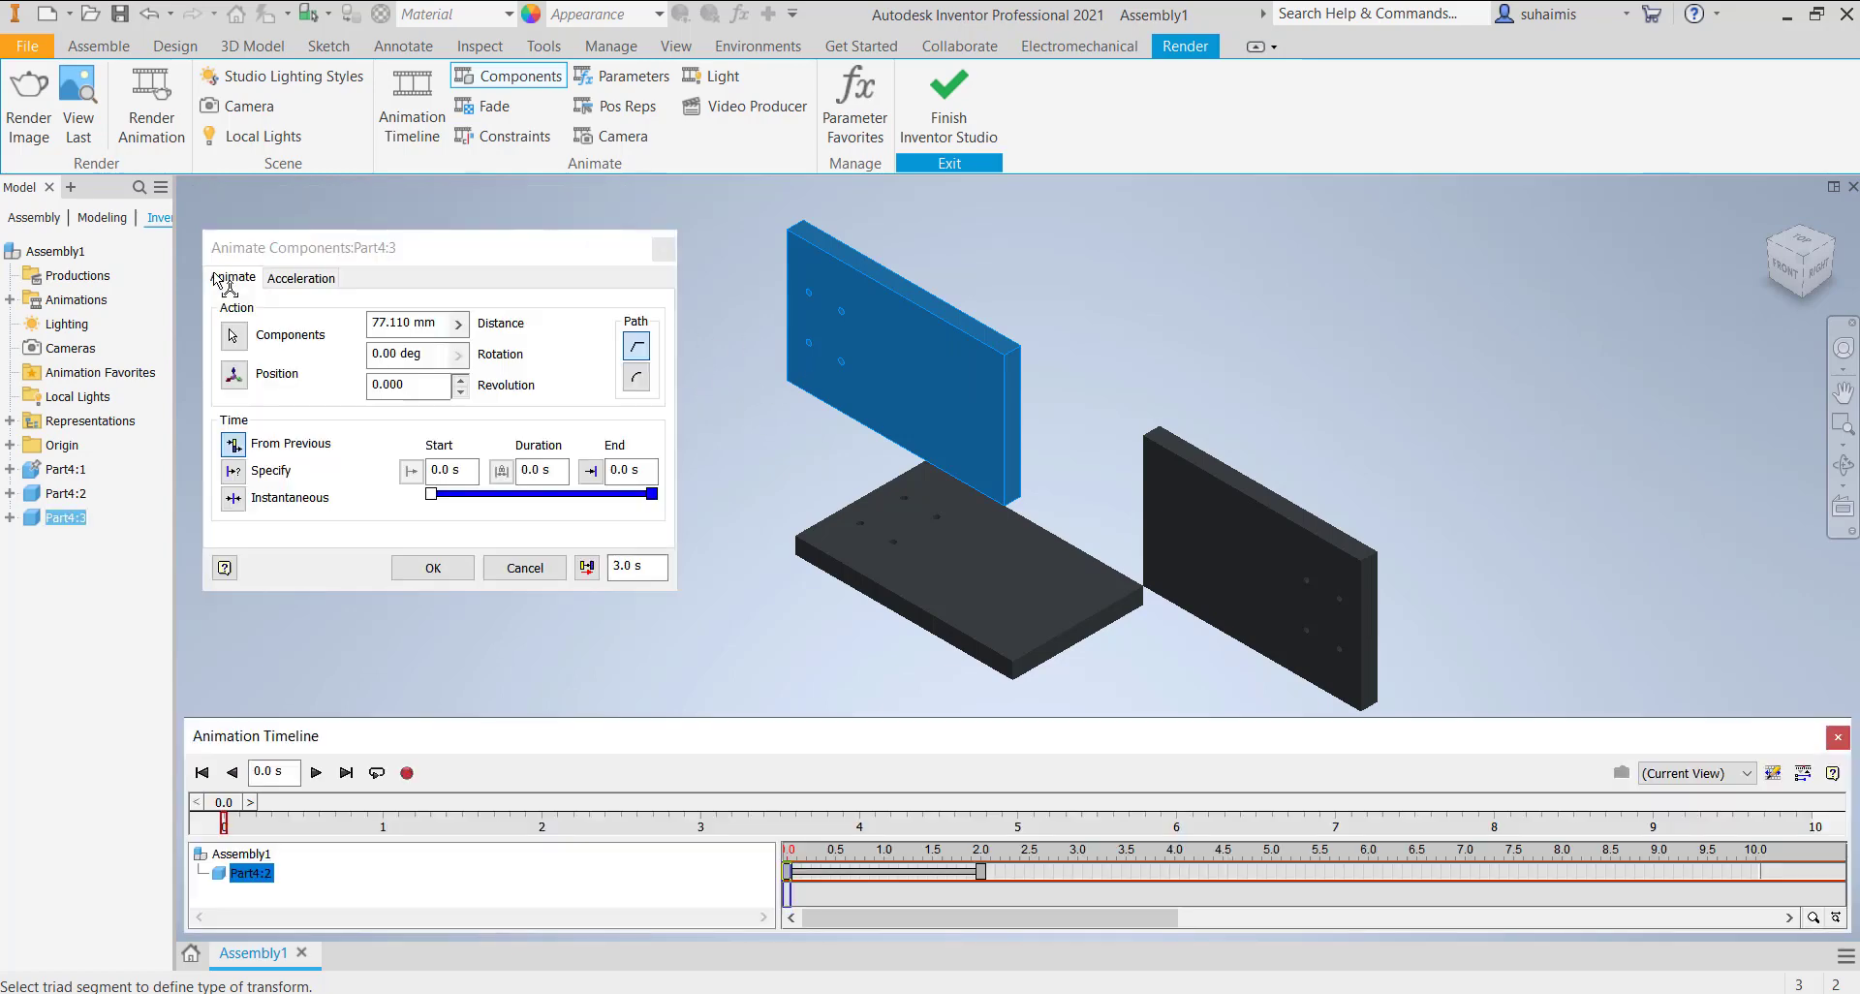
# - Set Part4:3's animated distance to 100 mm with an end time of 2.0 s, and apply the animation
pyautogui.moveTo(412, 322); pyautogui.dragTo(328, 320)
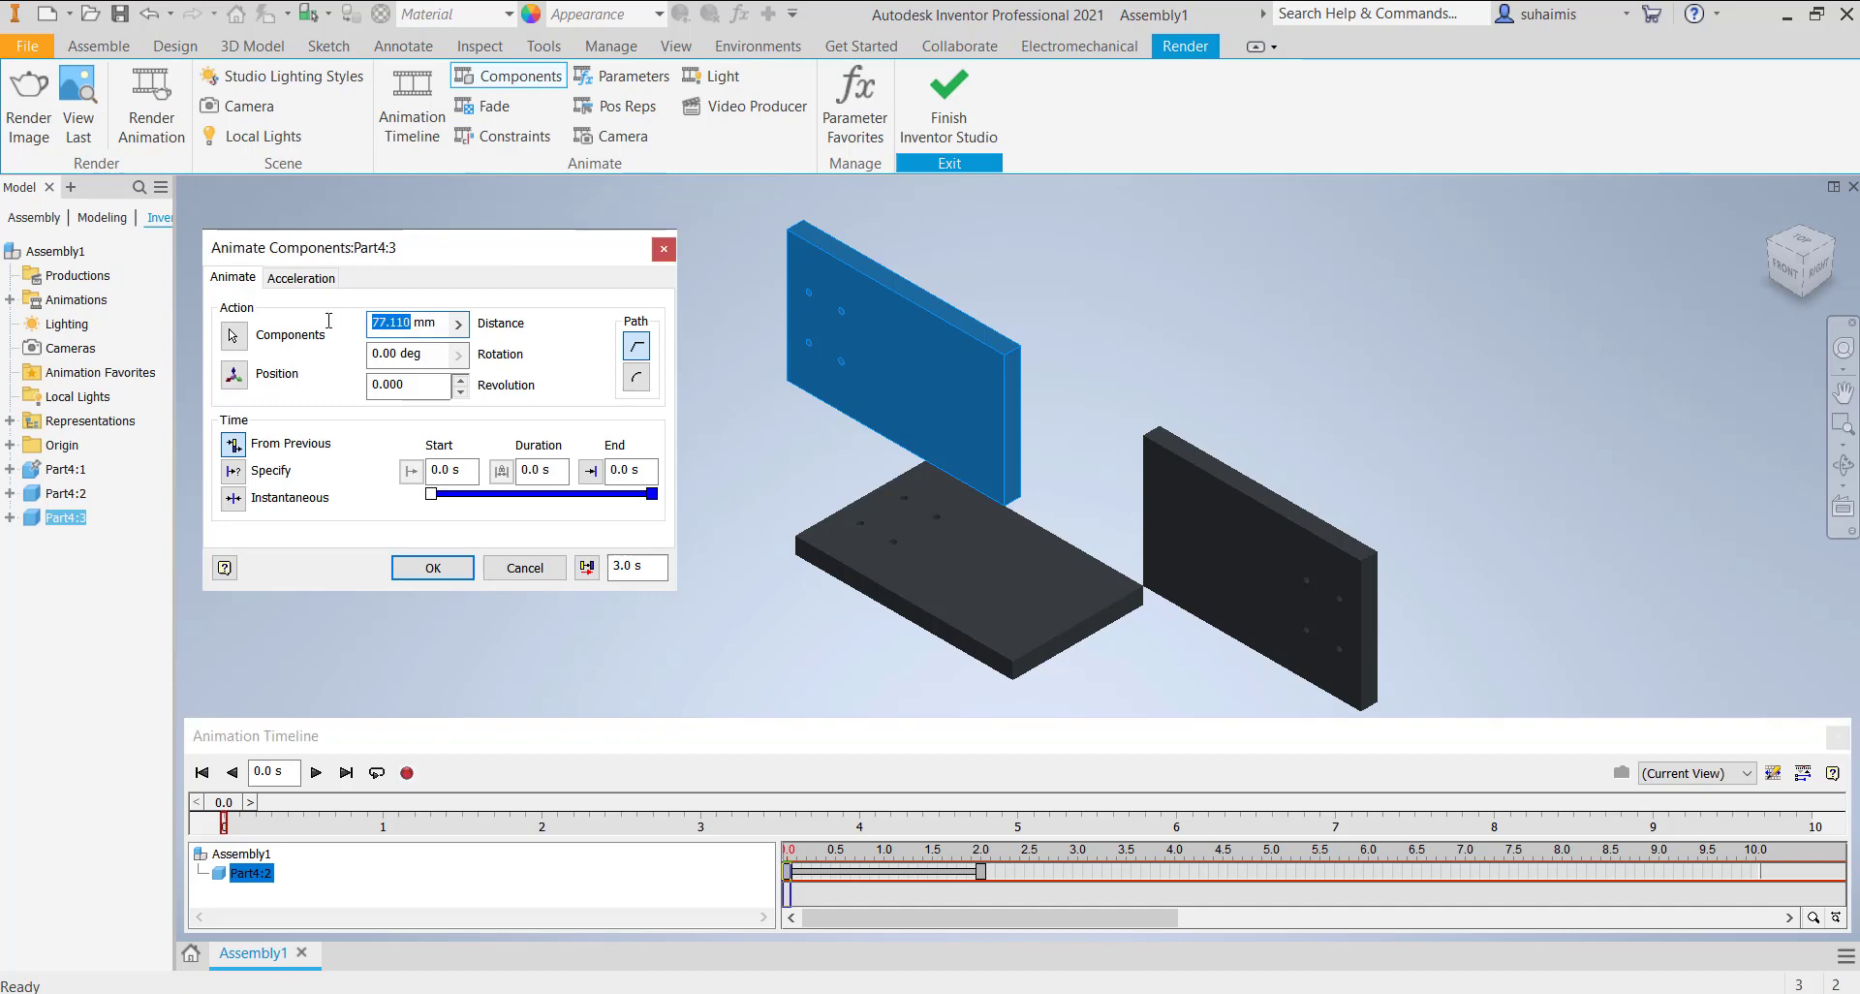
pyautogui.write('100')
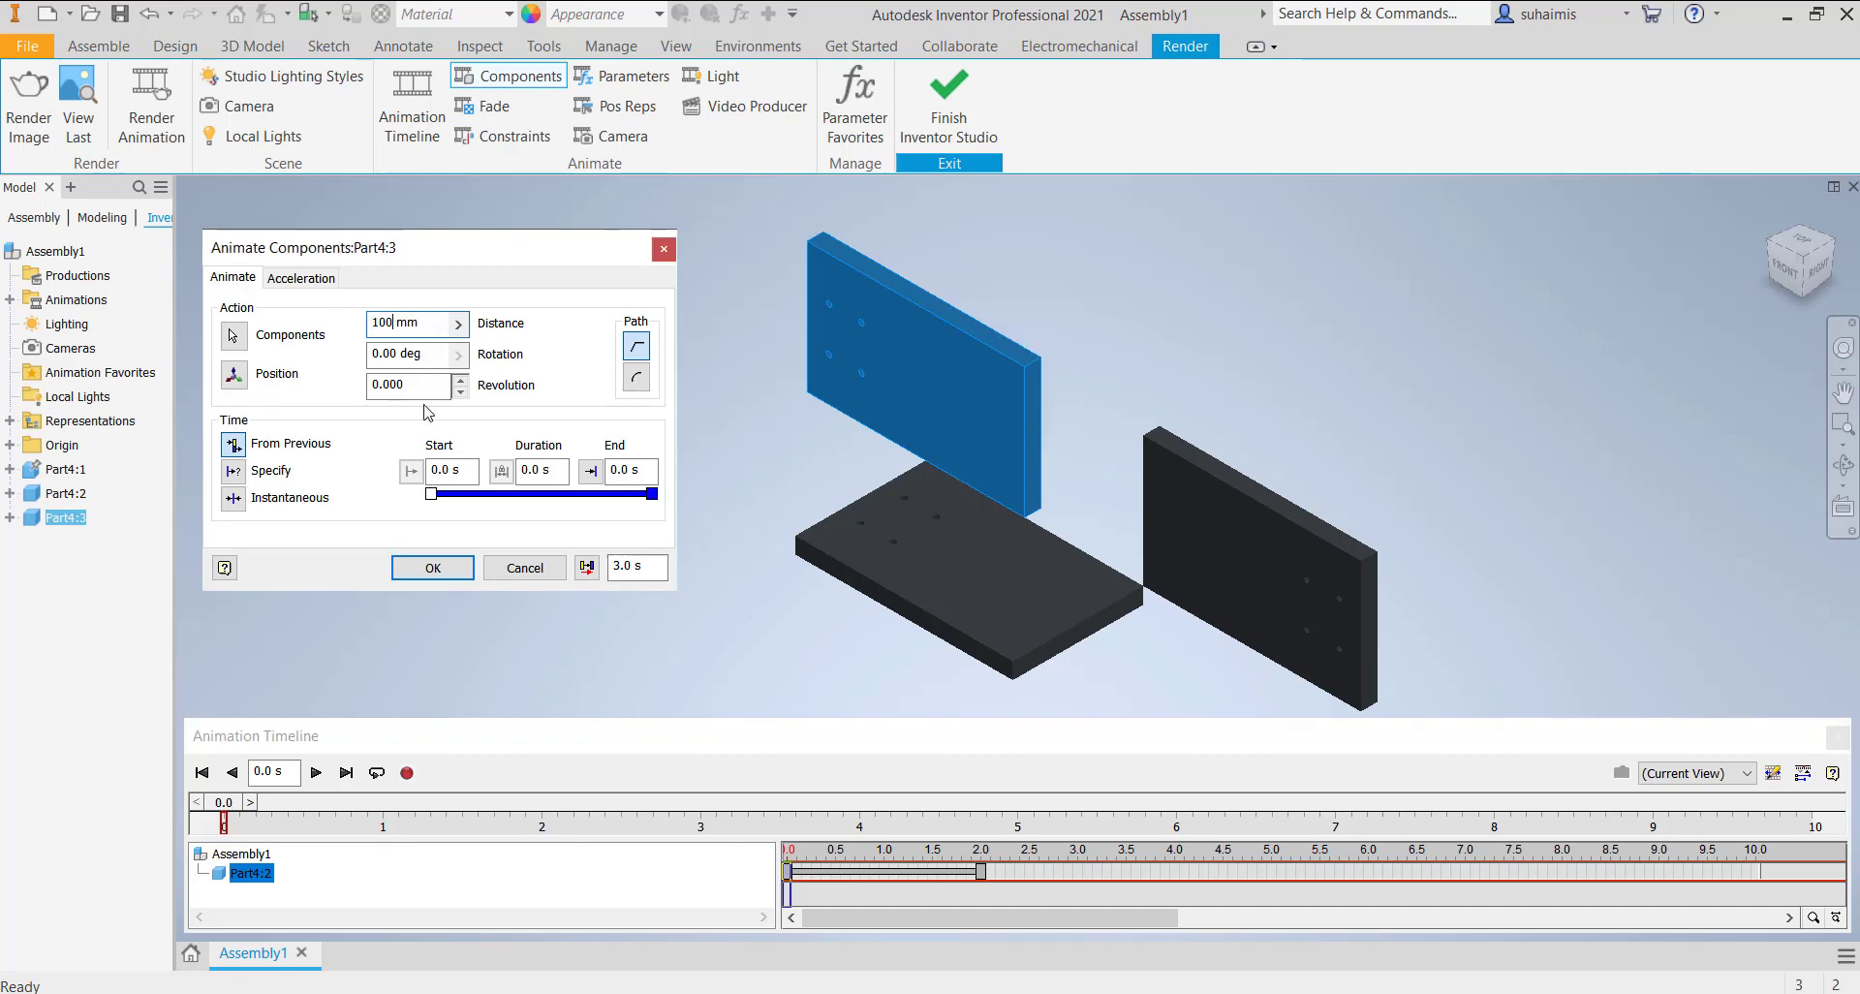
pyautogui.click(617, 472)
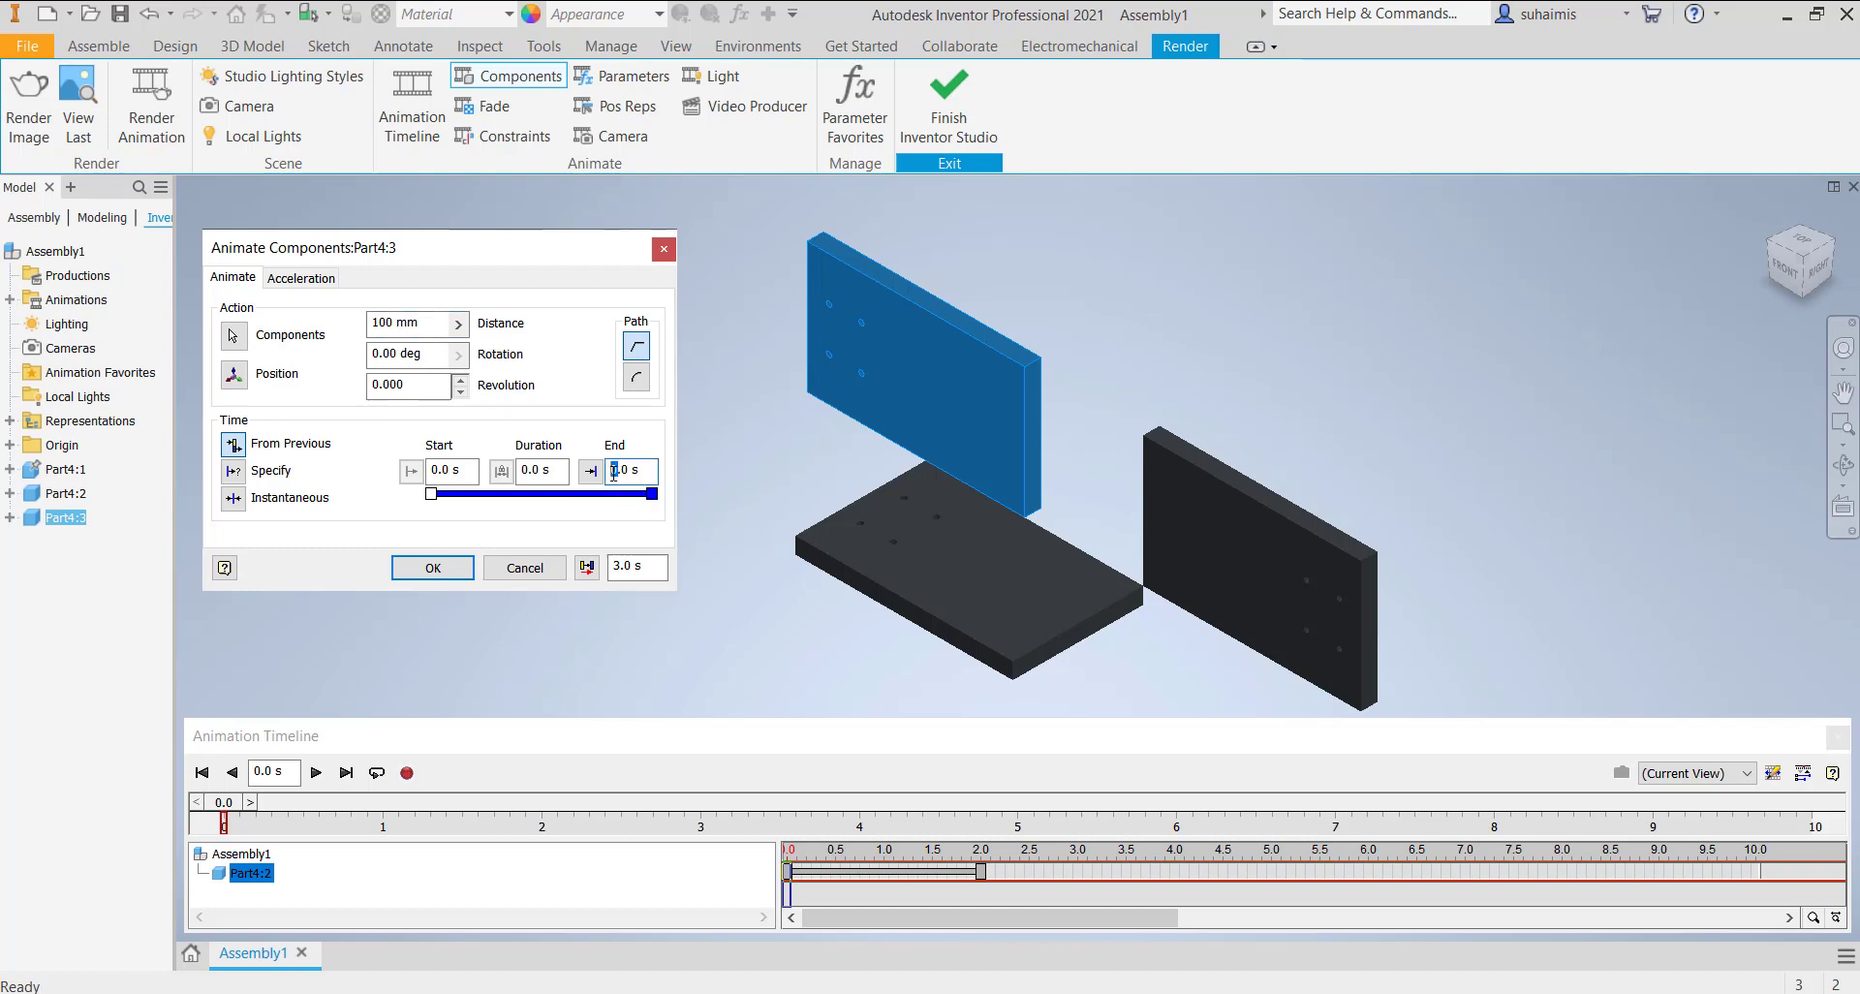
pyautogui.write('2')
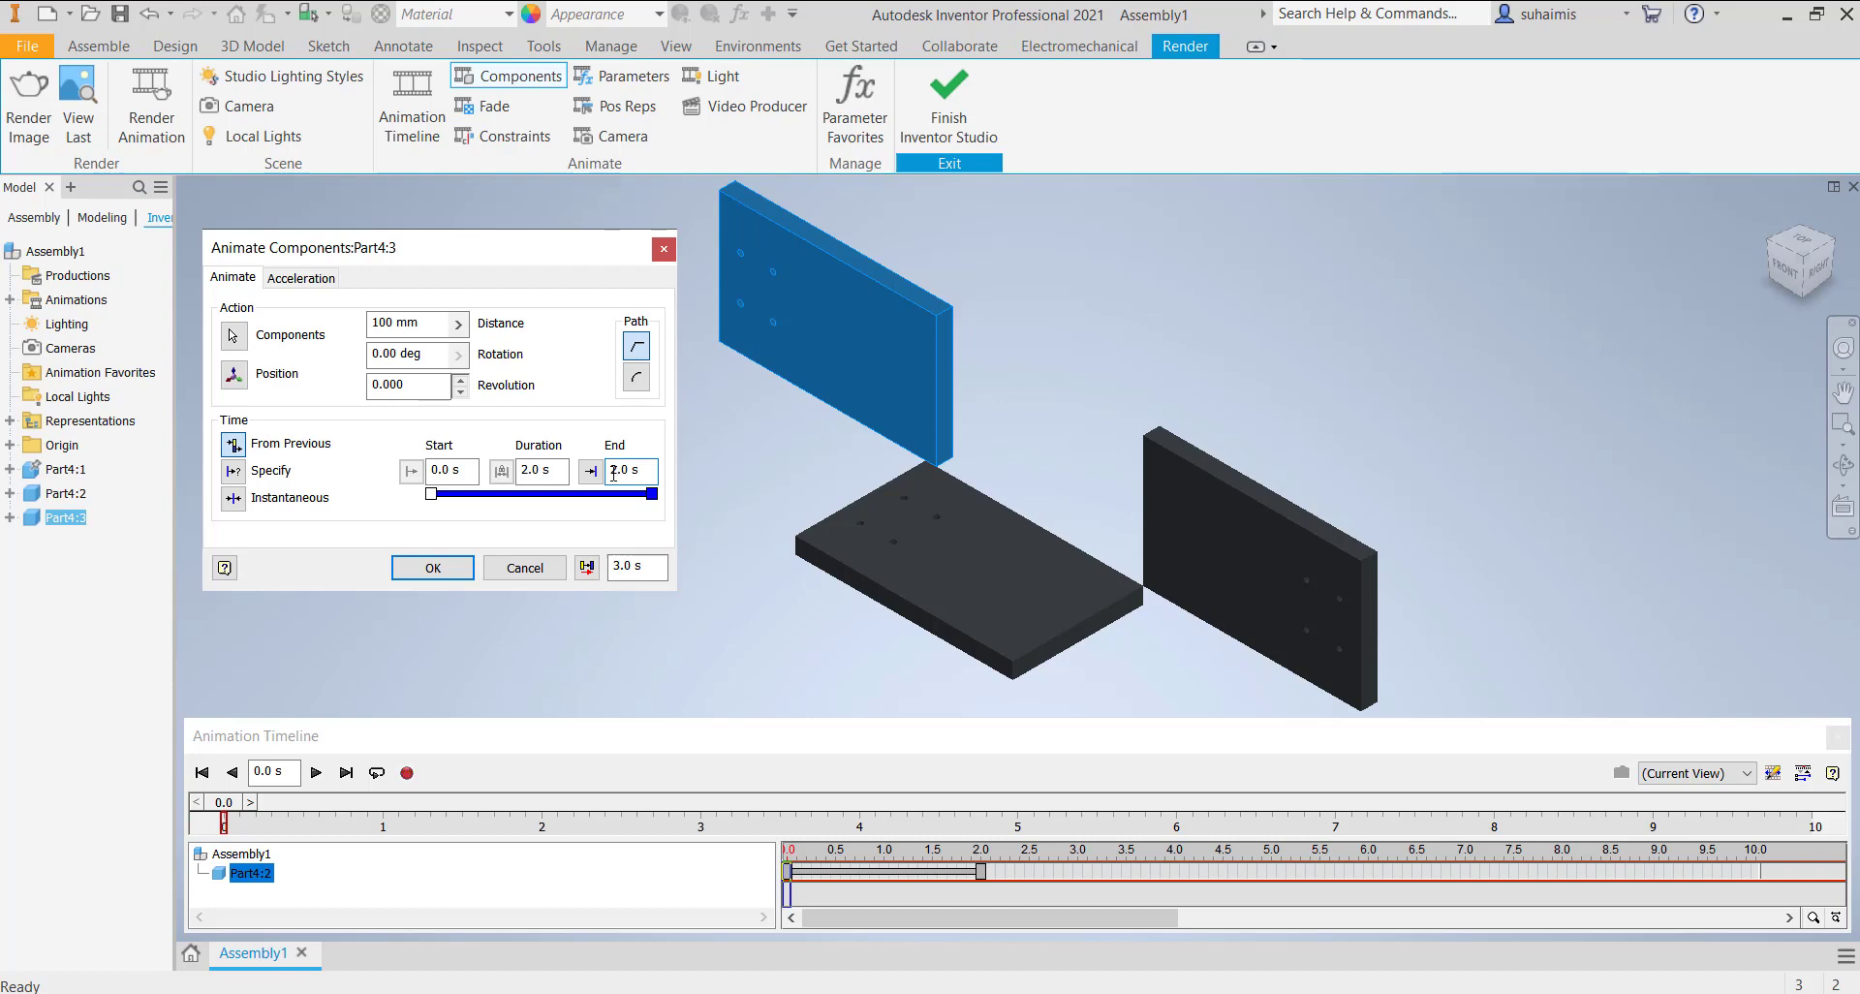
pyautogui.click(442, 568)
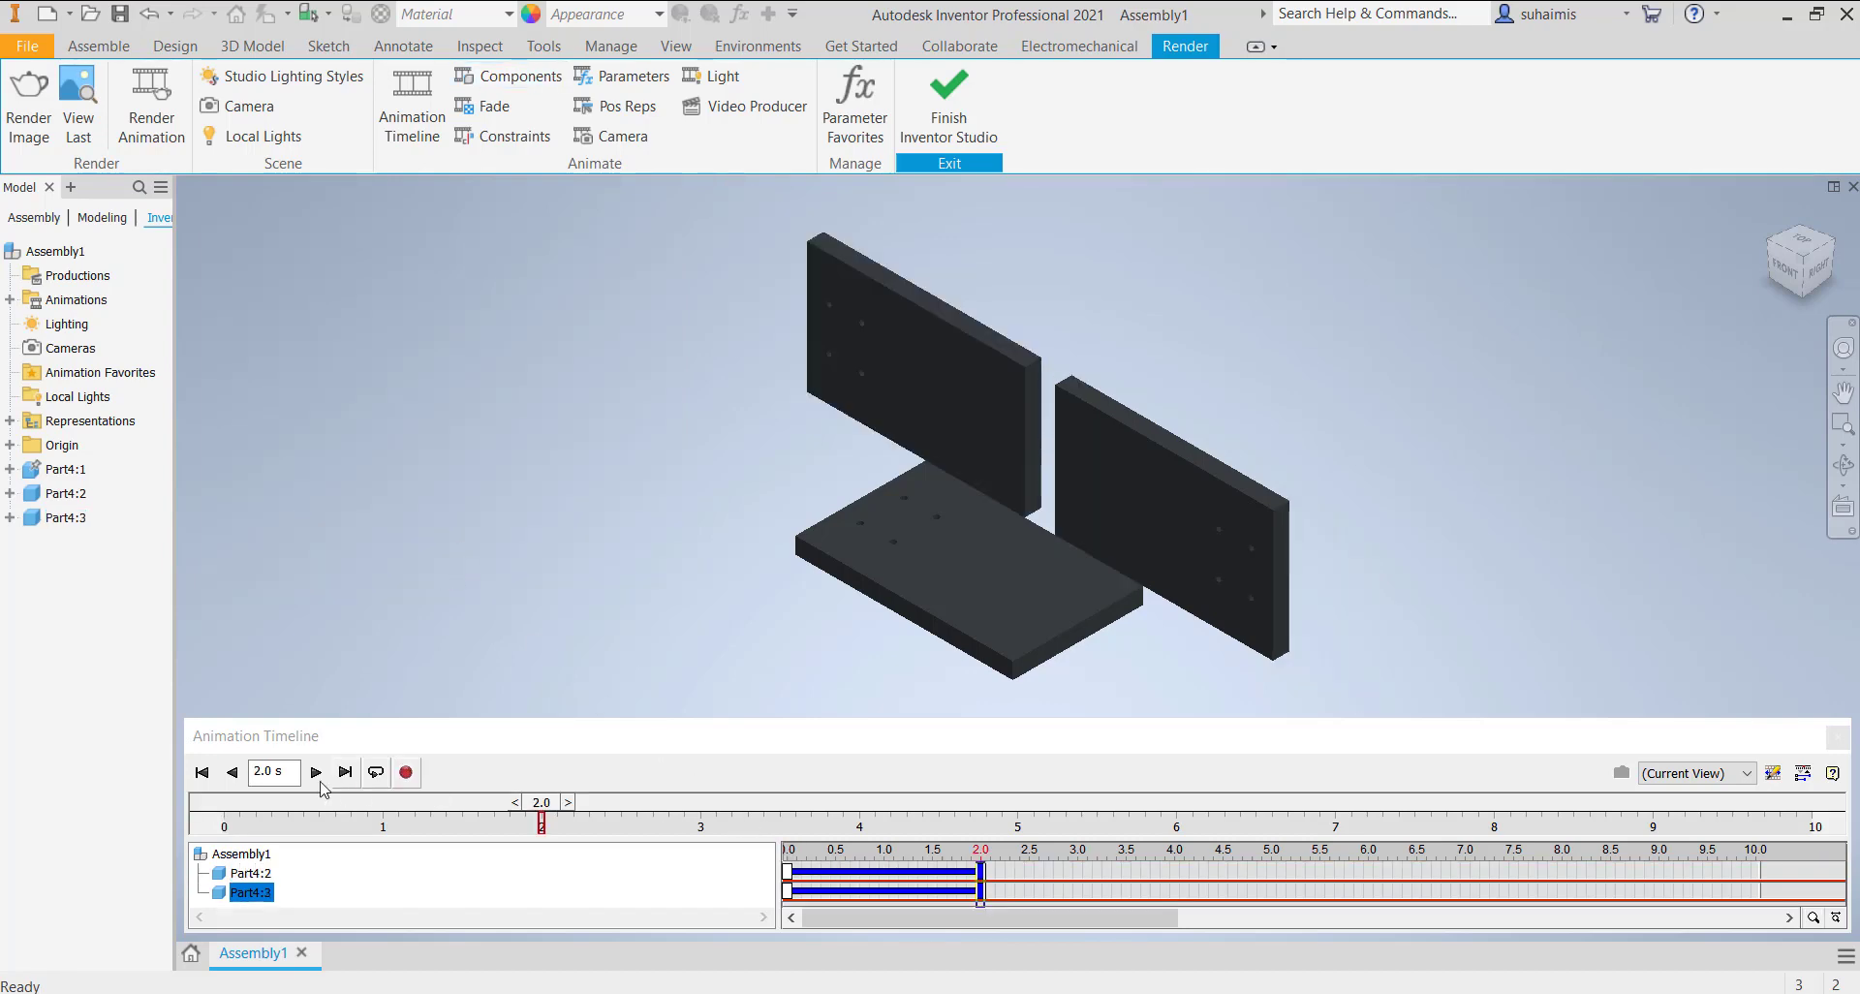
# - Rewind the animation and play it to check both plates moving together, then stop playback
pyautogui.click(203, 774)
pyautogui.click(316, 772)
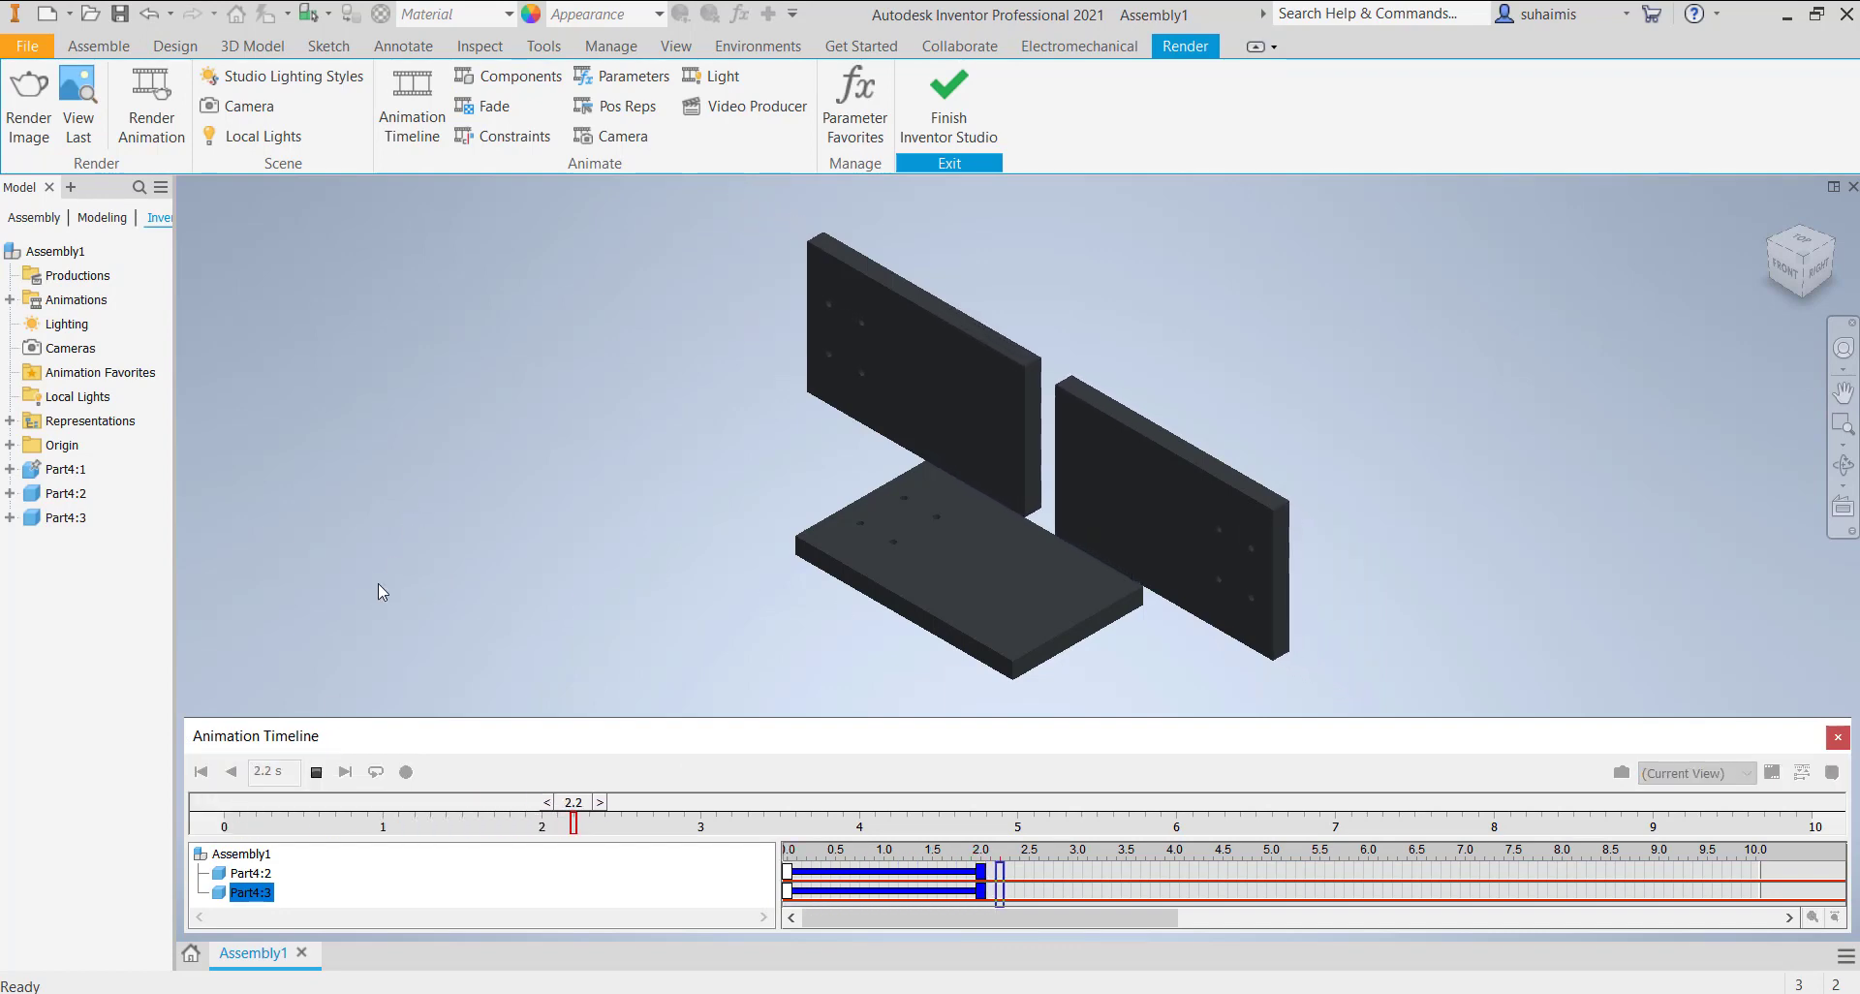
pyautogui.click(315, 773)
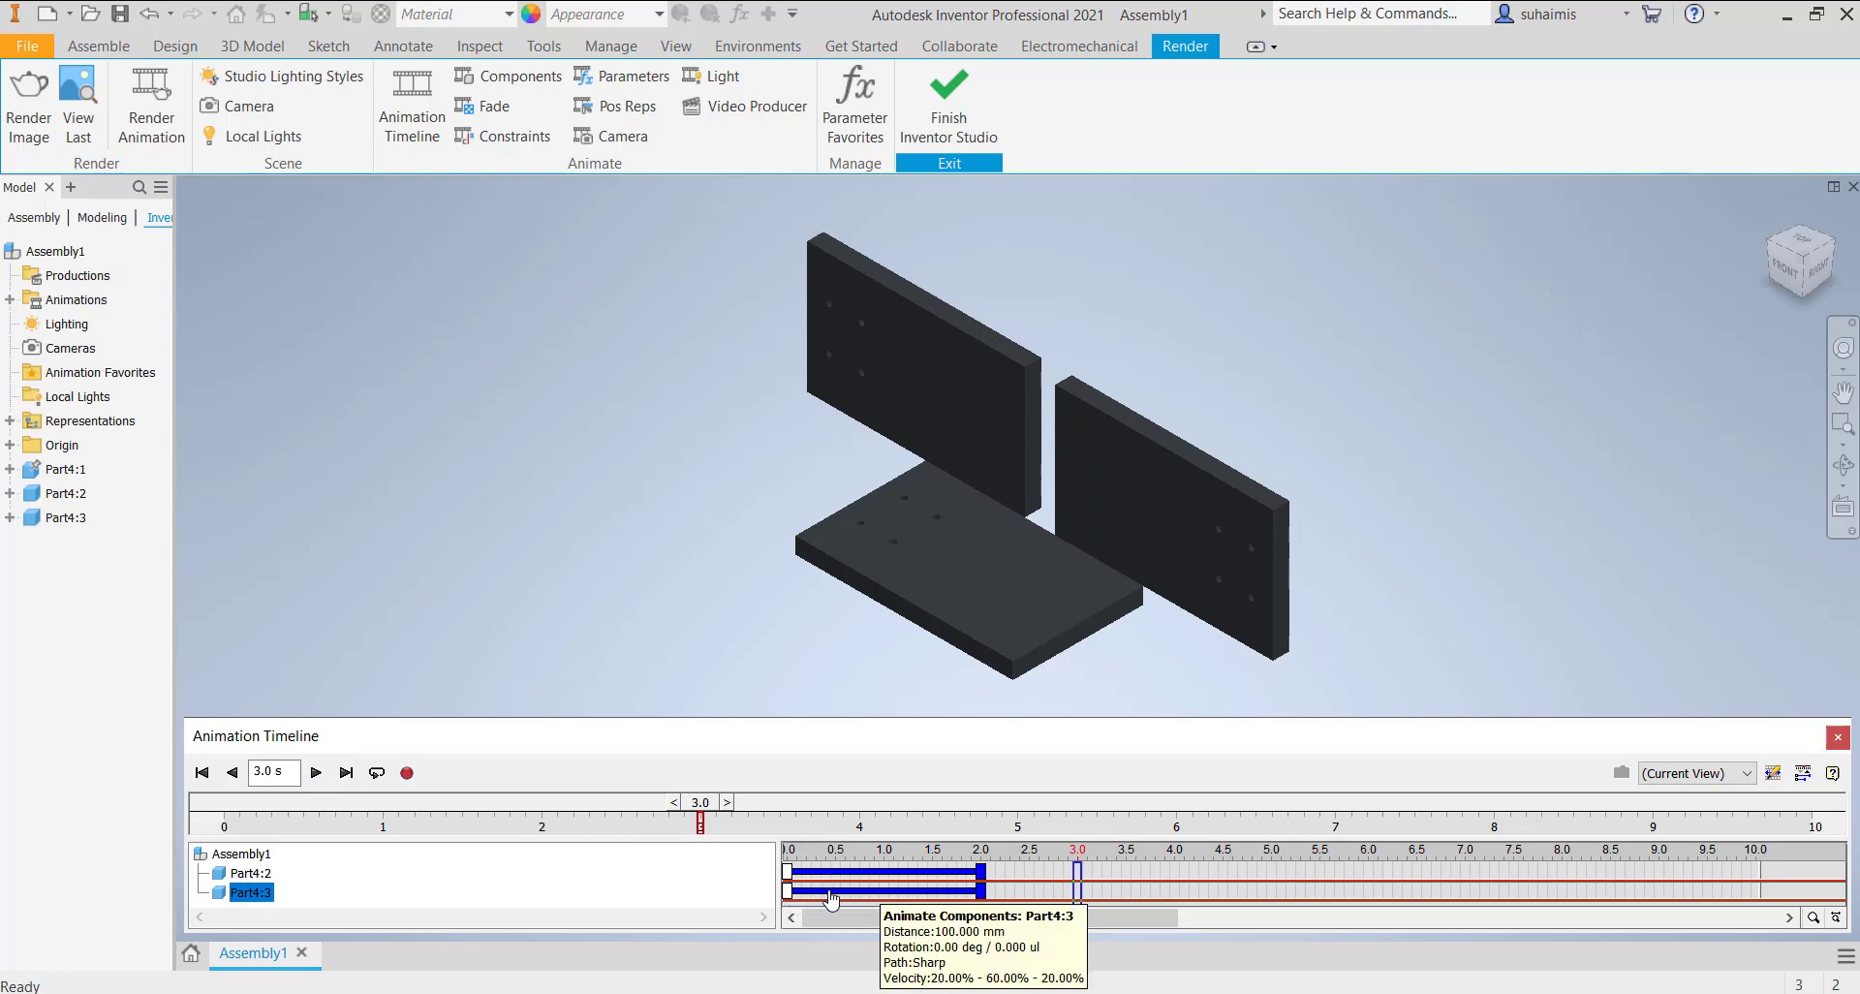
# - Shift Part4:3's action to run from 2.0 s to 4.0 s and play the animation from the start
pyautogui.moveTo(831, 900); pyautogui.dragTo(1017, 894)
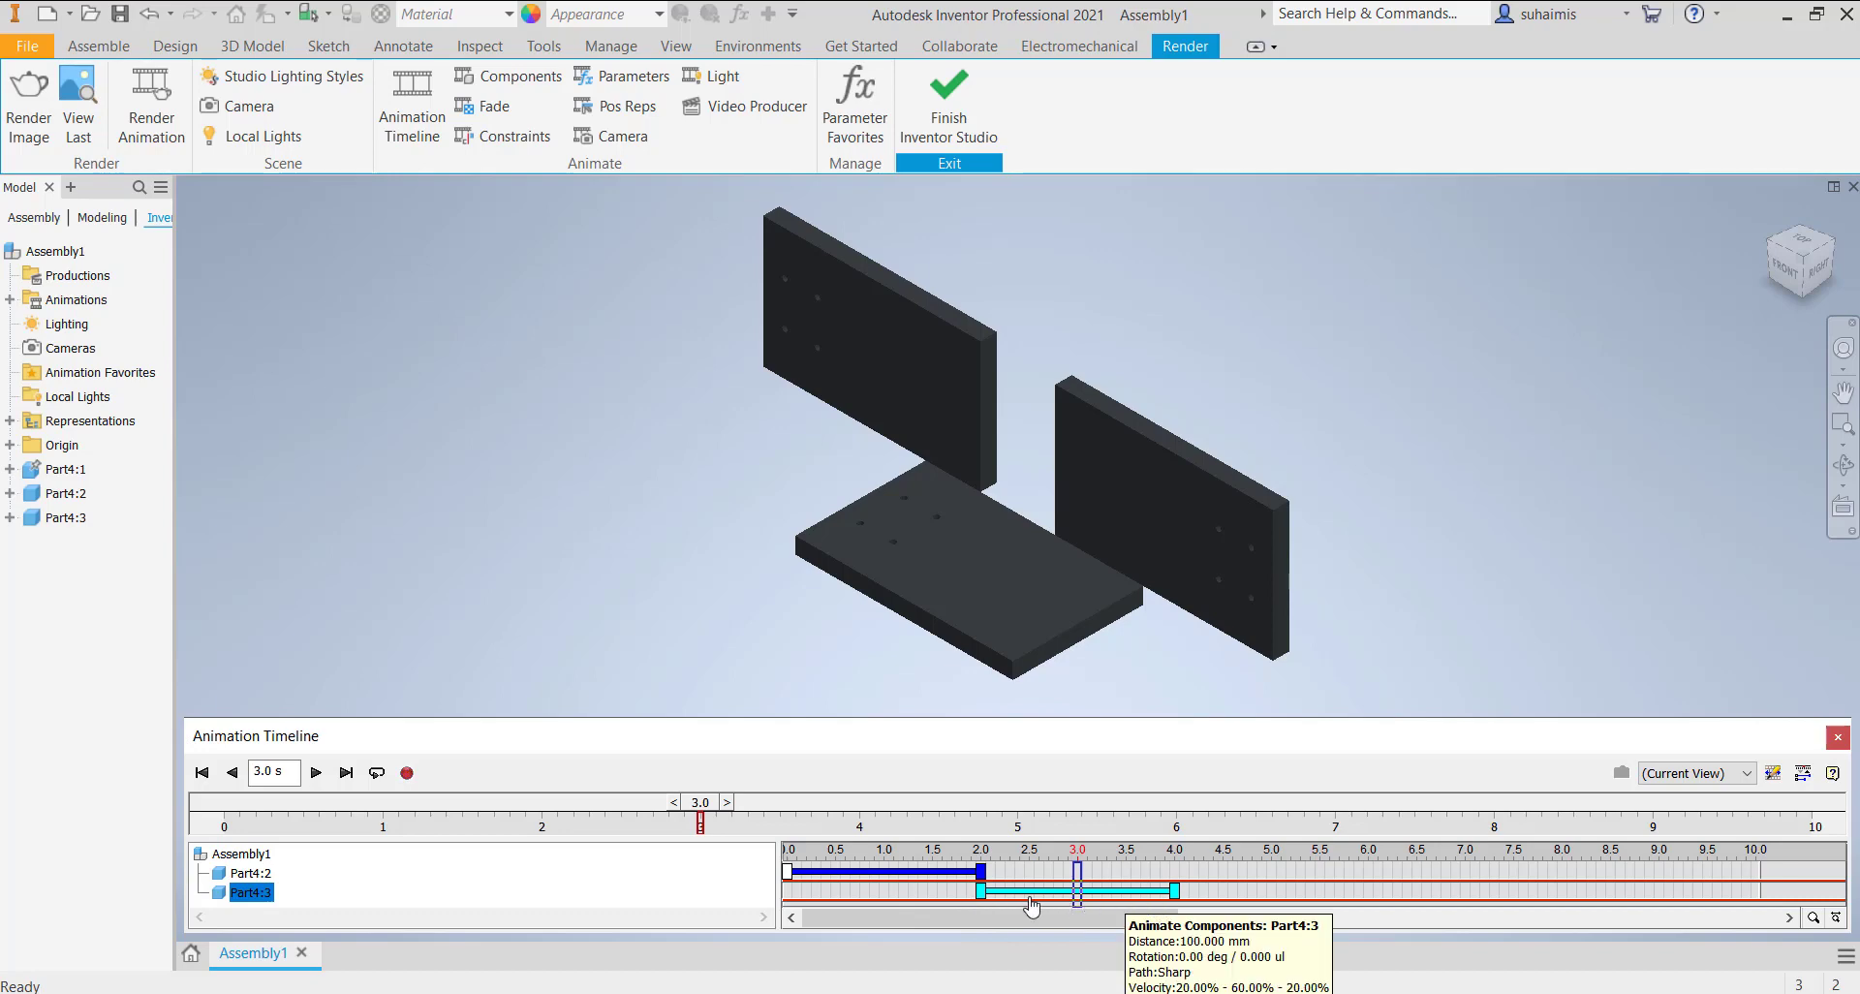
pyautogui.click(787, 849)
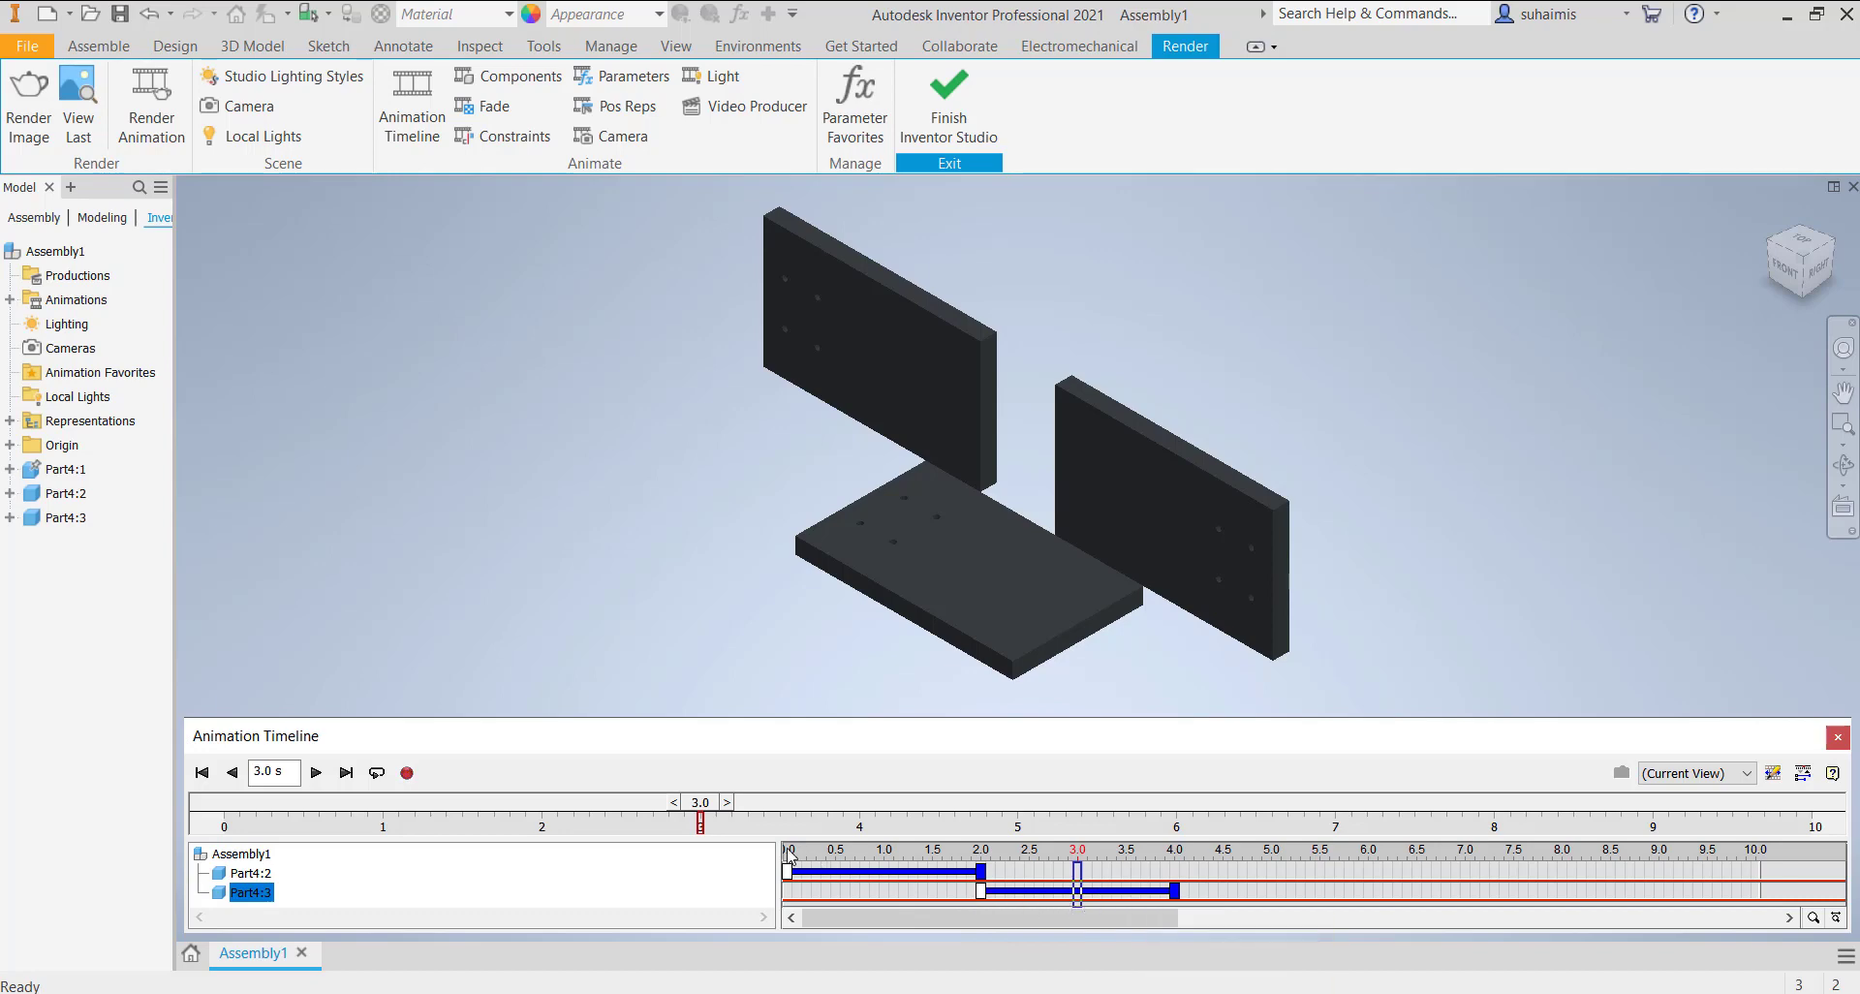
pyautogui.click(201, 772)
pyautogui.click(314, 773)
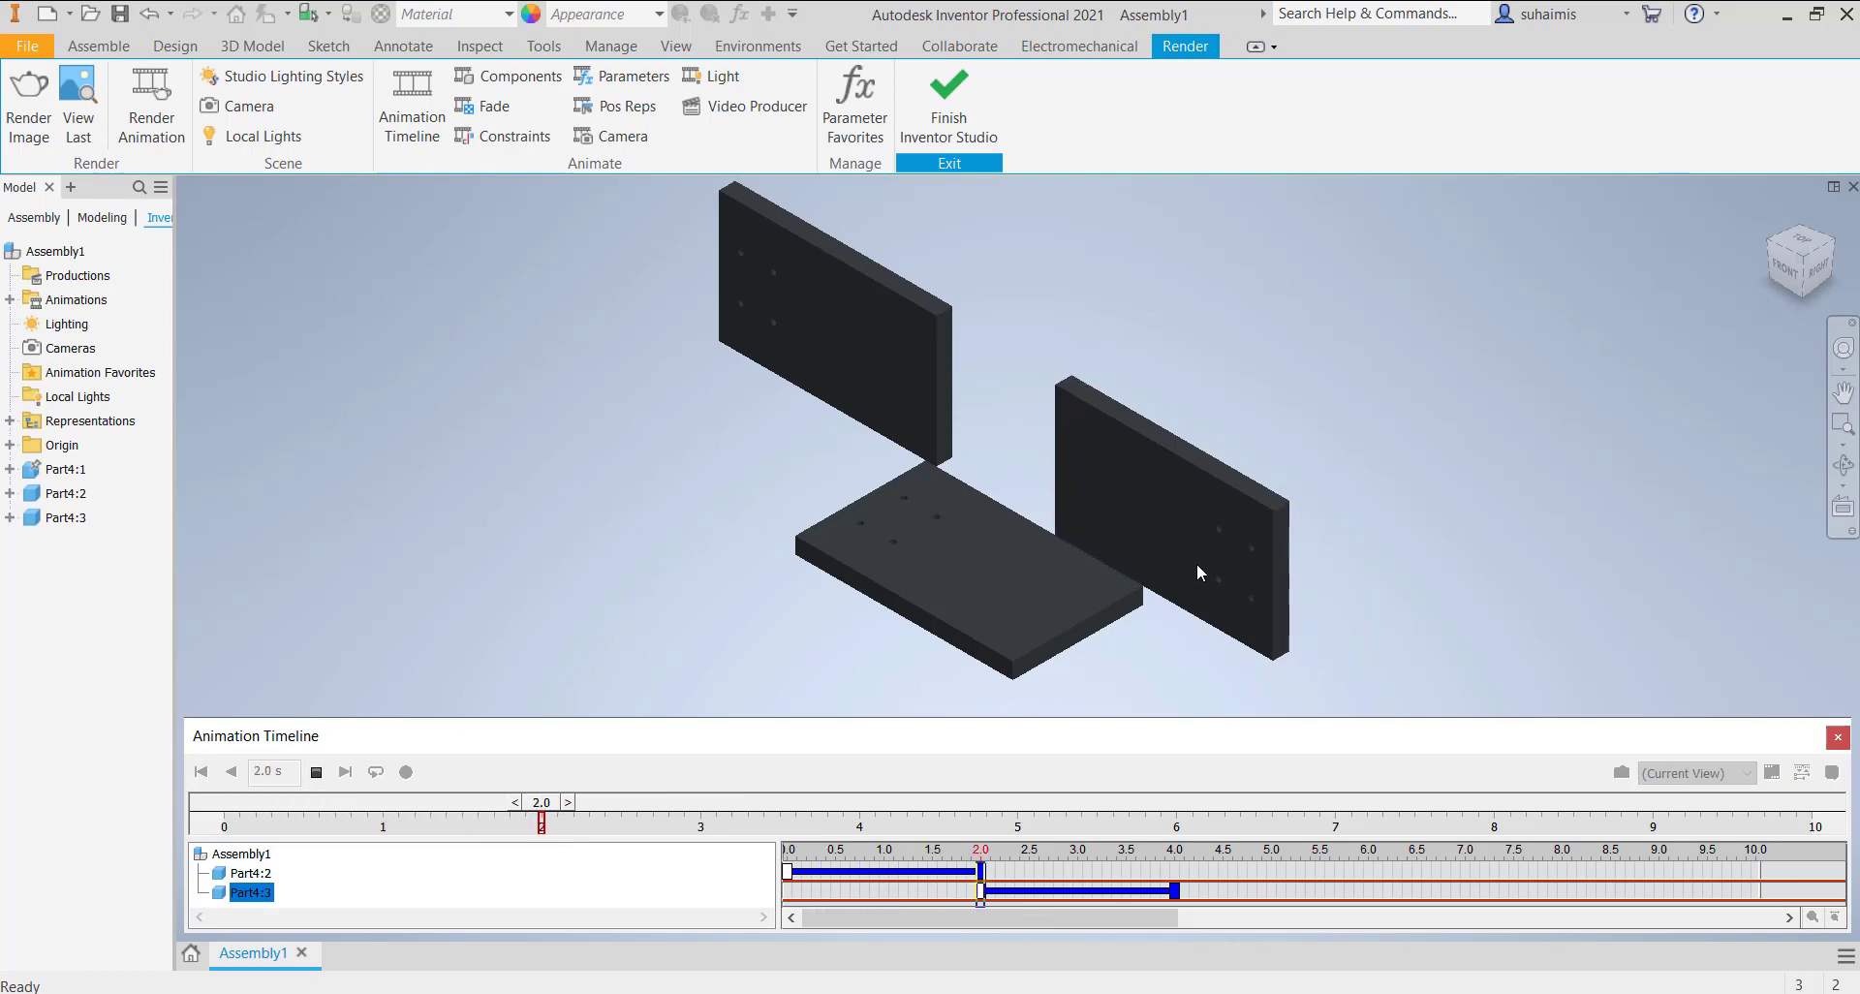
pyautogui.click(316, 772)
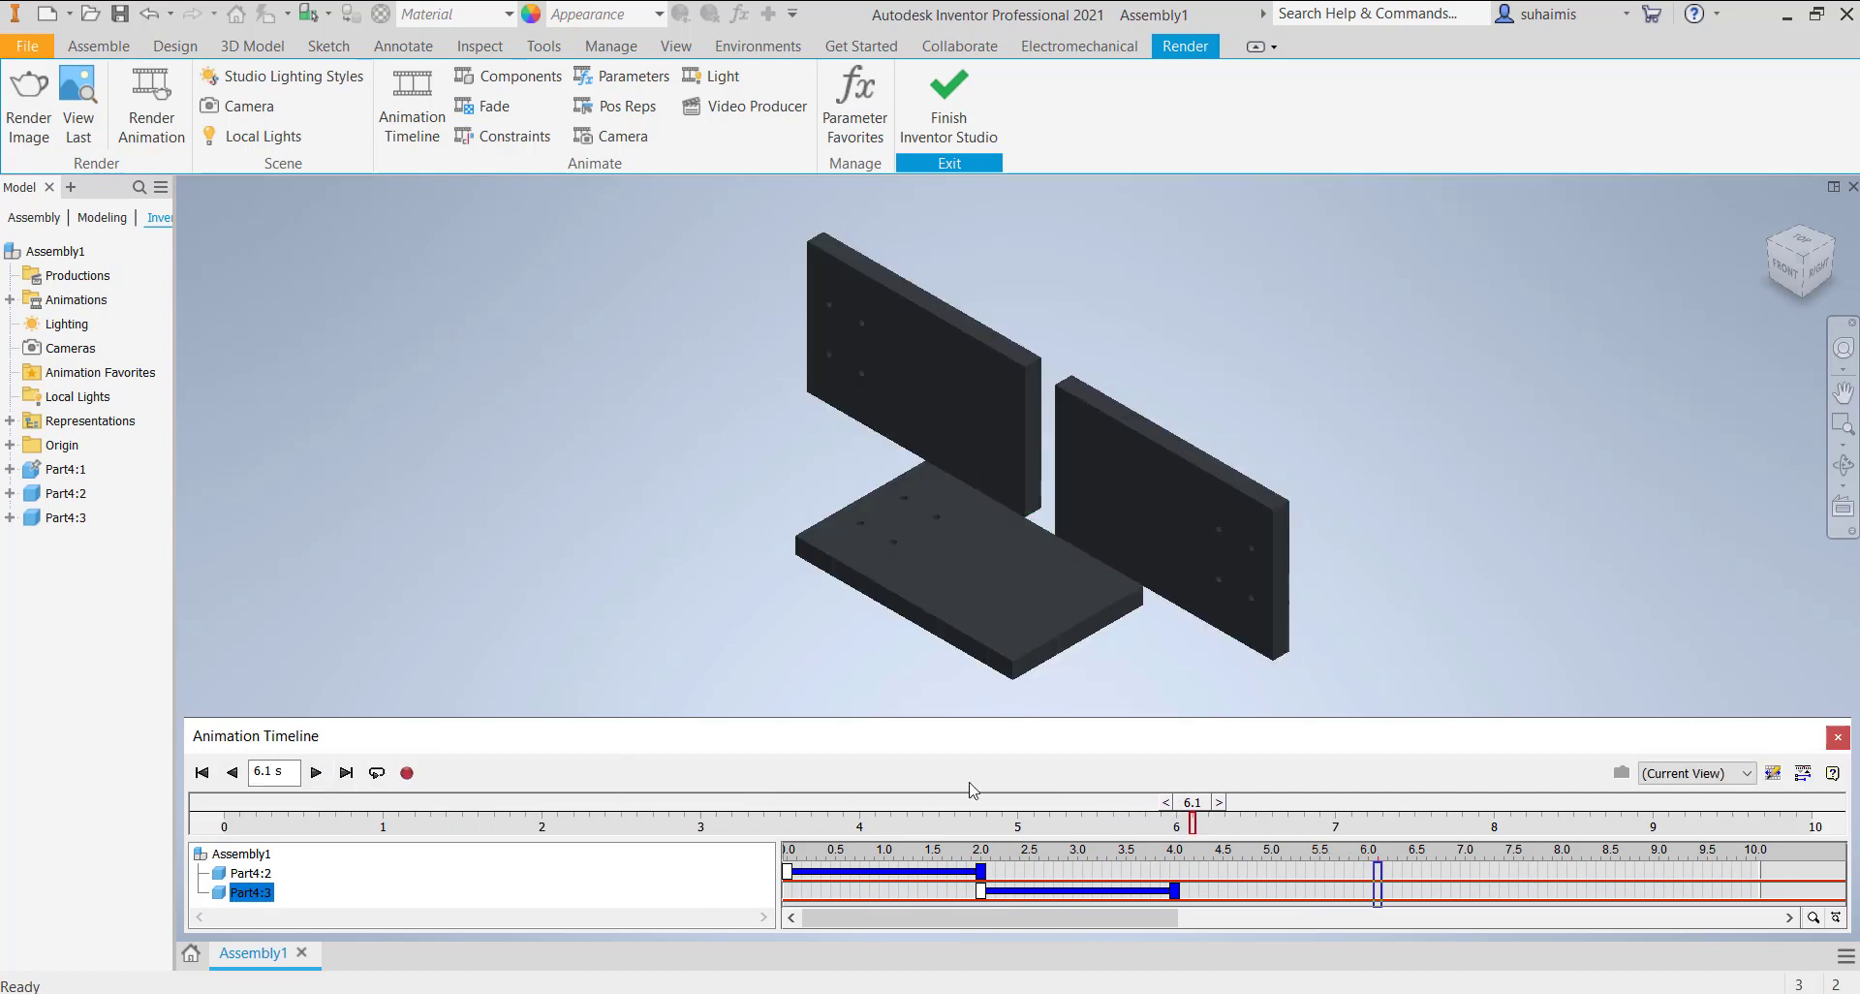
# - Edit Part4:2's animation action and set its distance to 110 mm
pyautogui.doubleClick(804, 867)
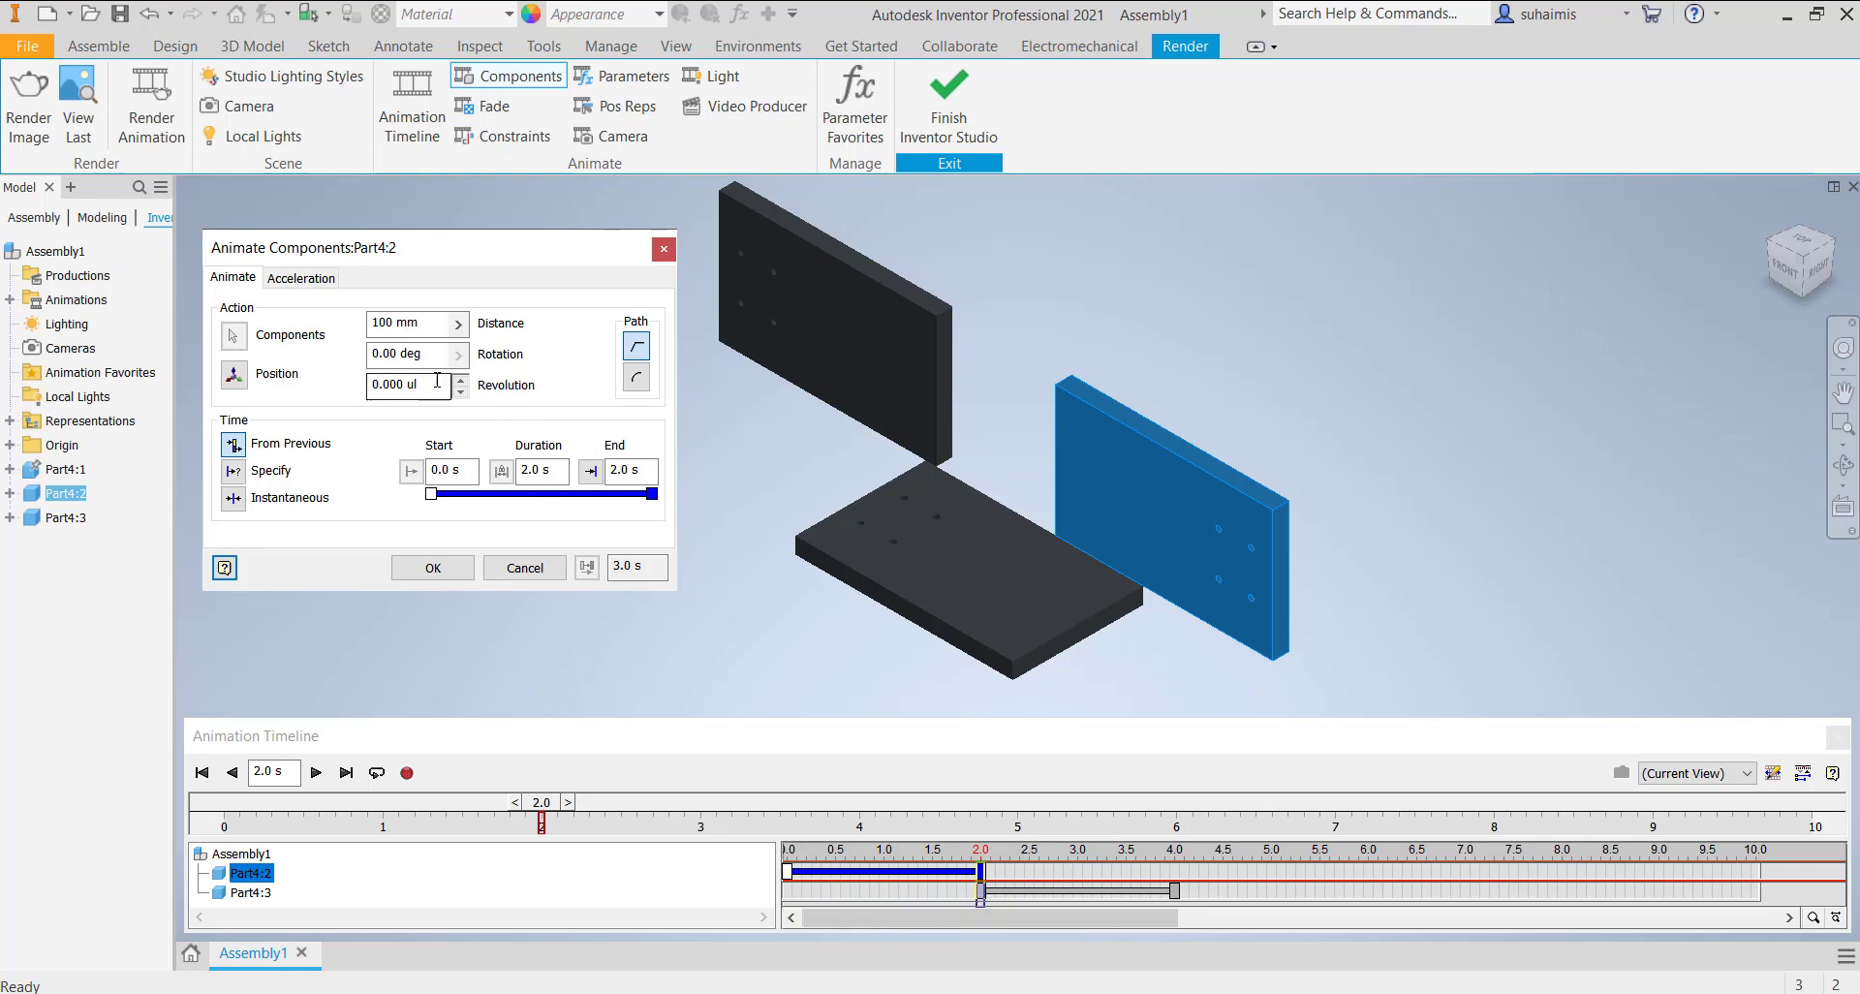
pyautogui.moveTo(387, 327); pyautogui.dragTo(380, 326)
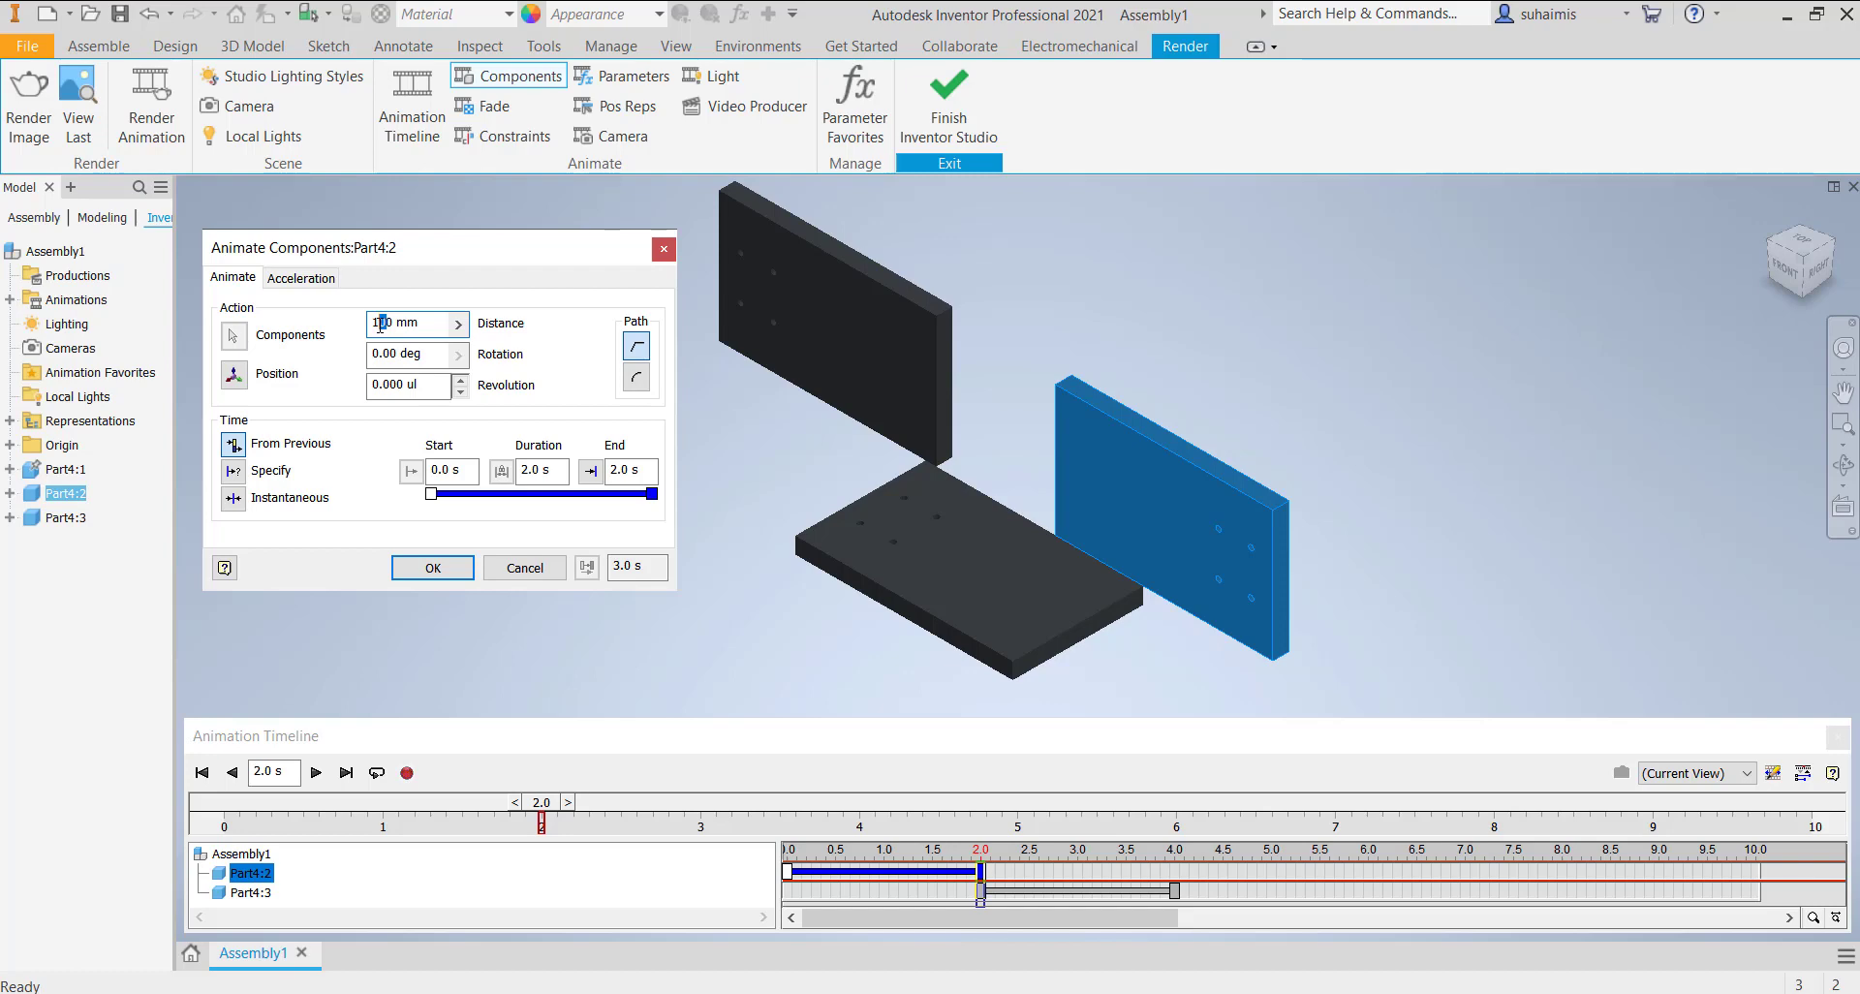
pyautogui.write('1')
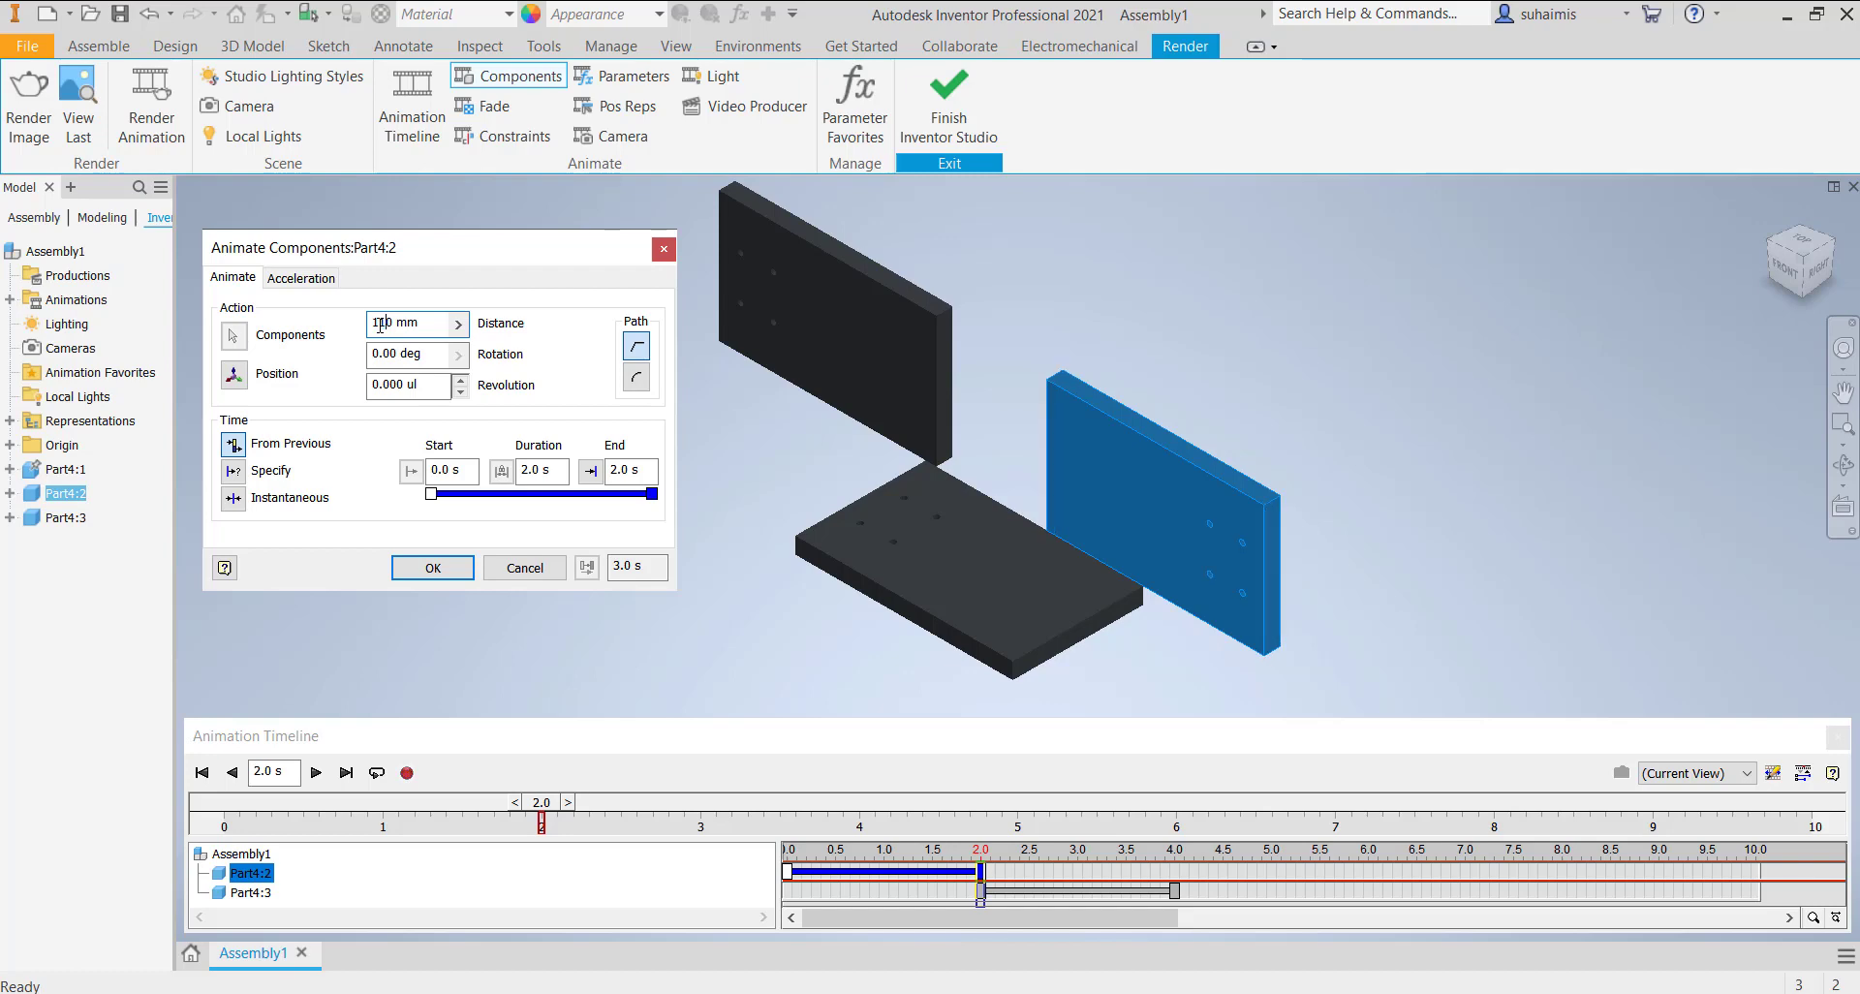
pyautogui.click(433, 567)
# - Edit Part4:3's animation action and set its distance to 115 mm
pyautogui.doubleClick(1062, 901)
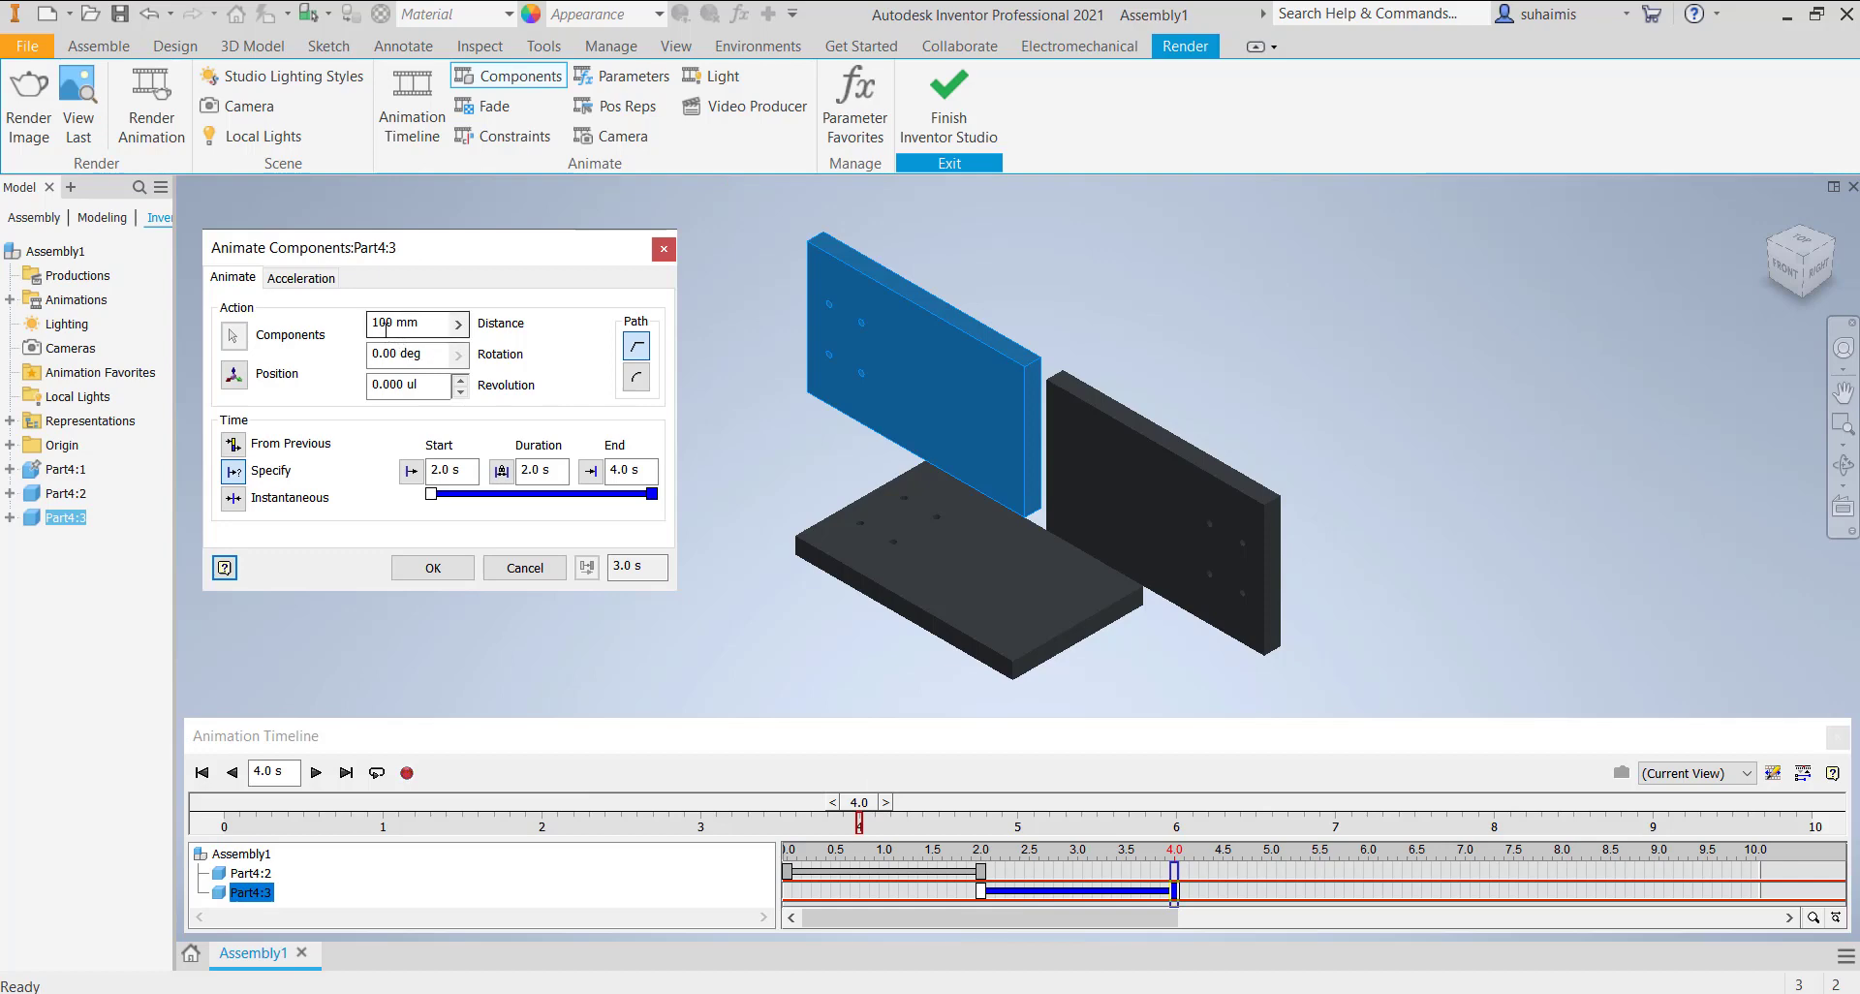
pyautogui.moveTo(386, 327); pyautogui.dragTo(381, 324)
pyautogui.write('1')
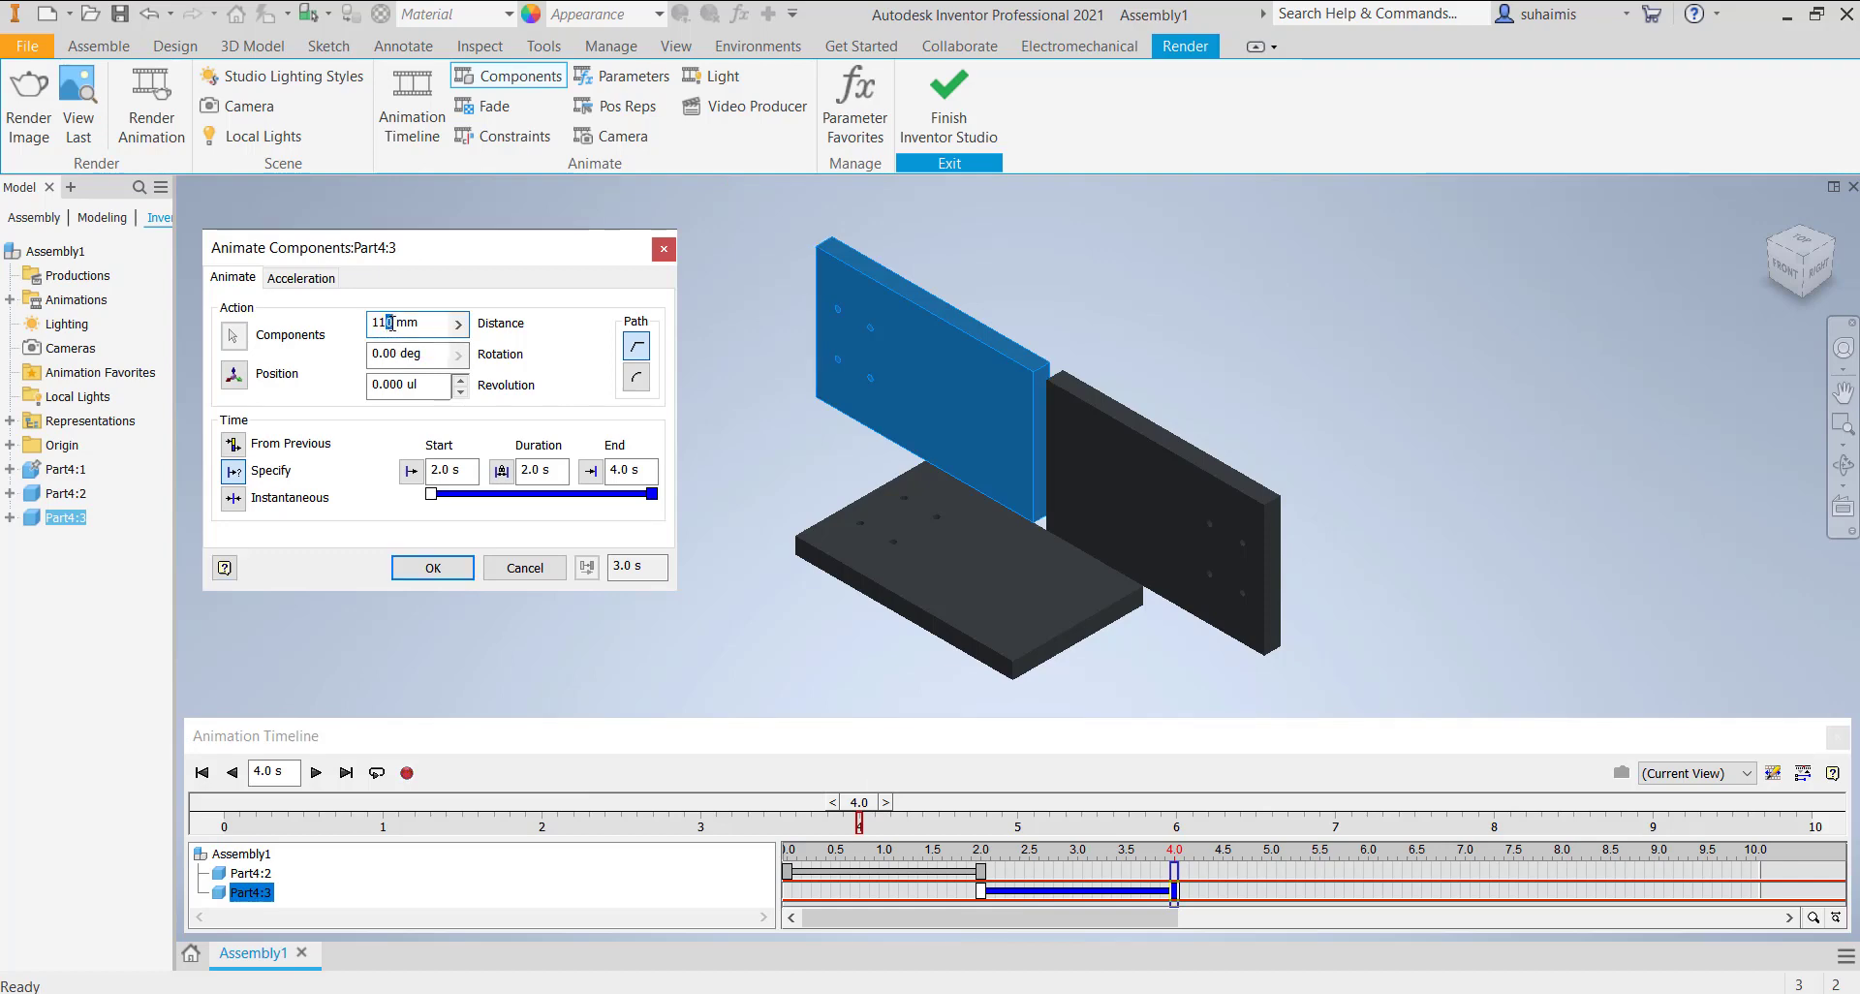
pyautogui.write('5')
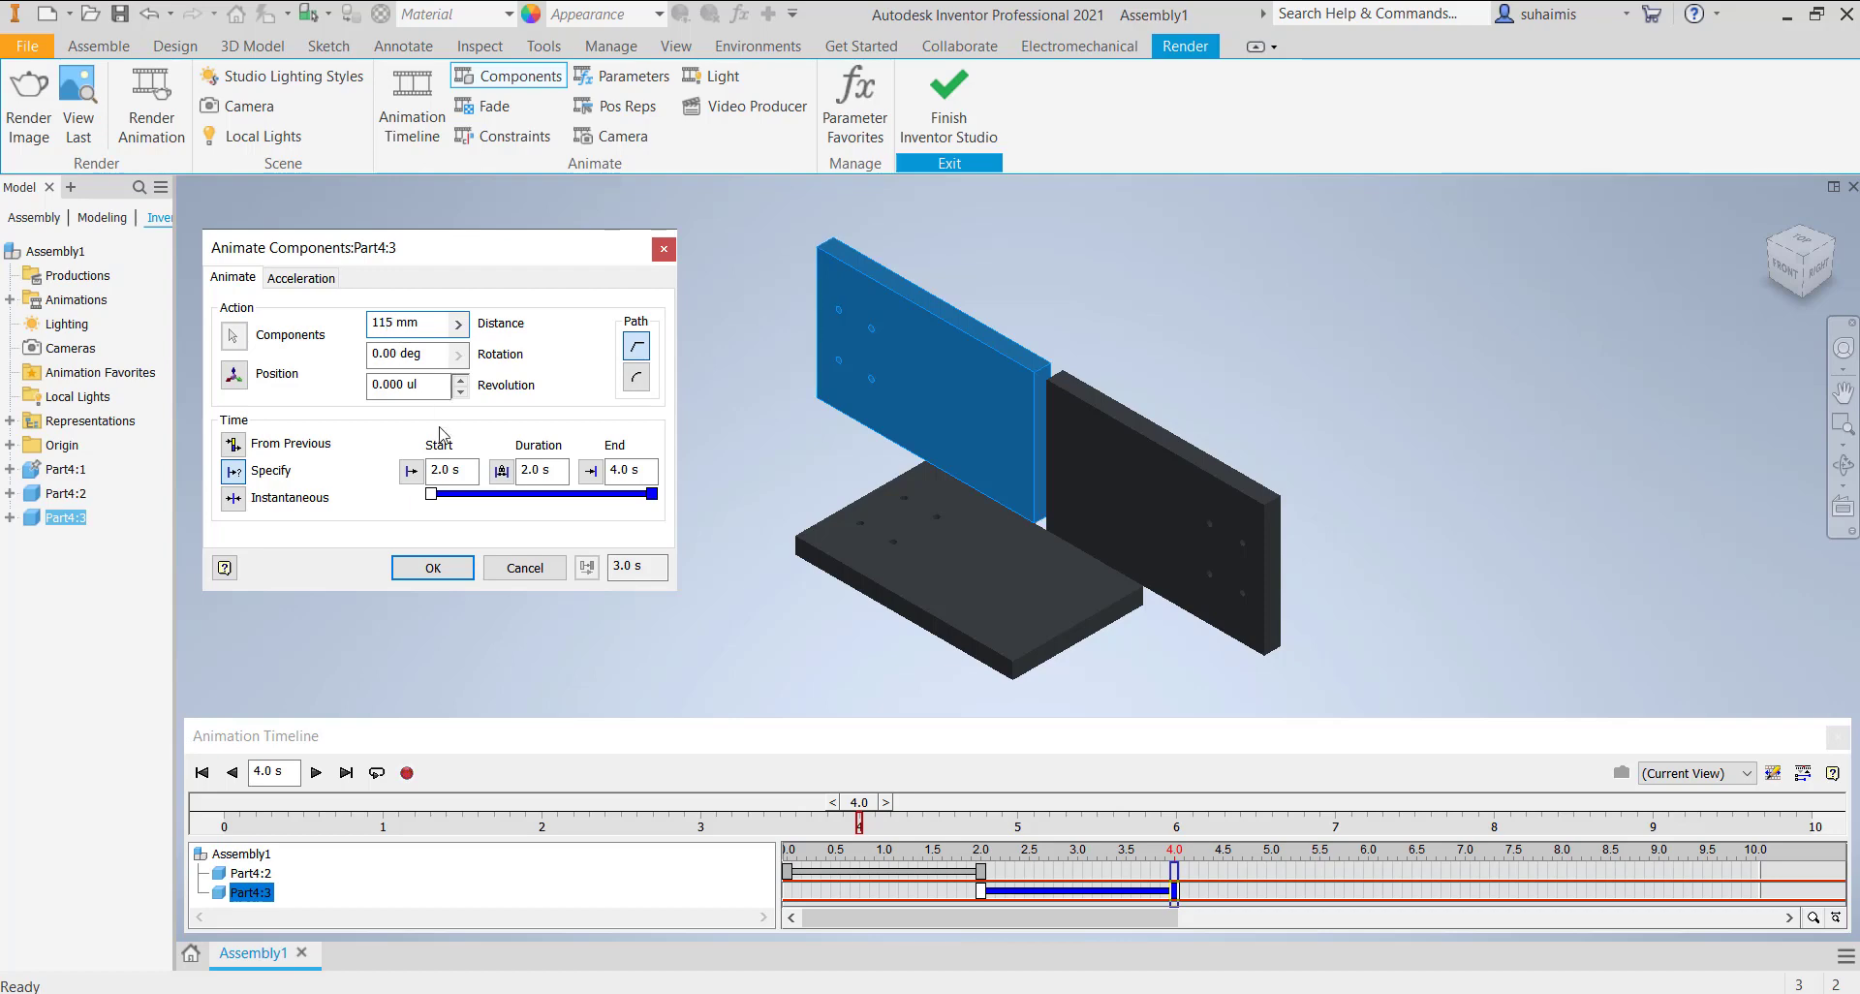
pyautogui.click(433, 566)
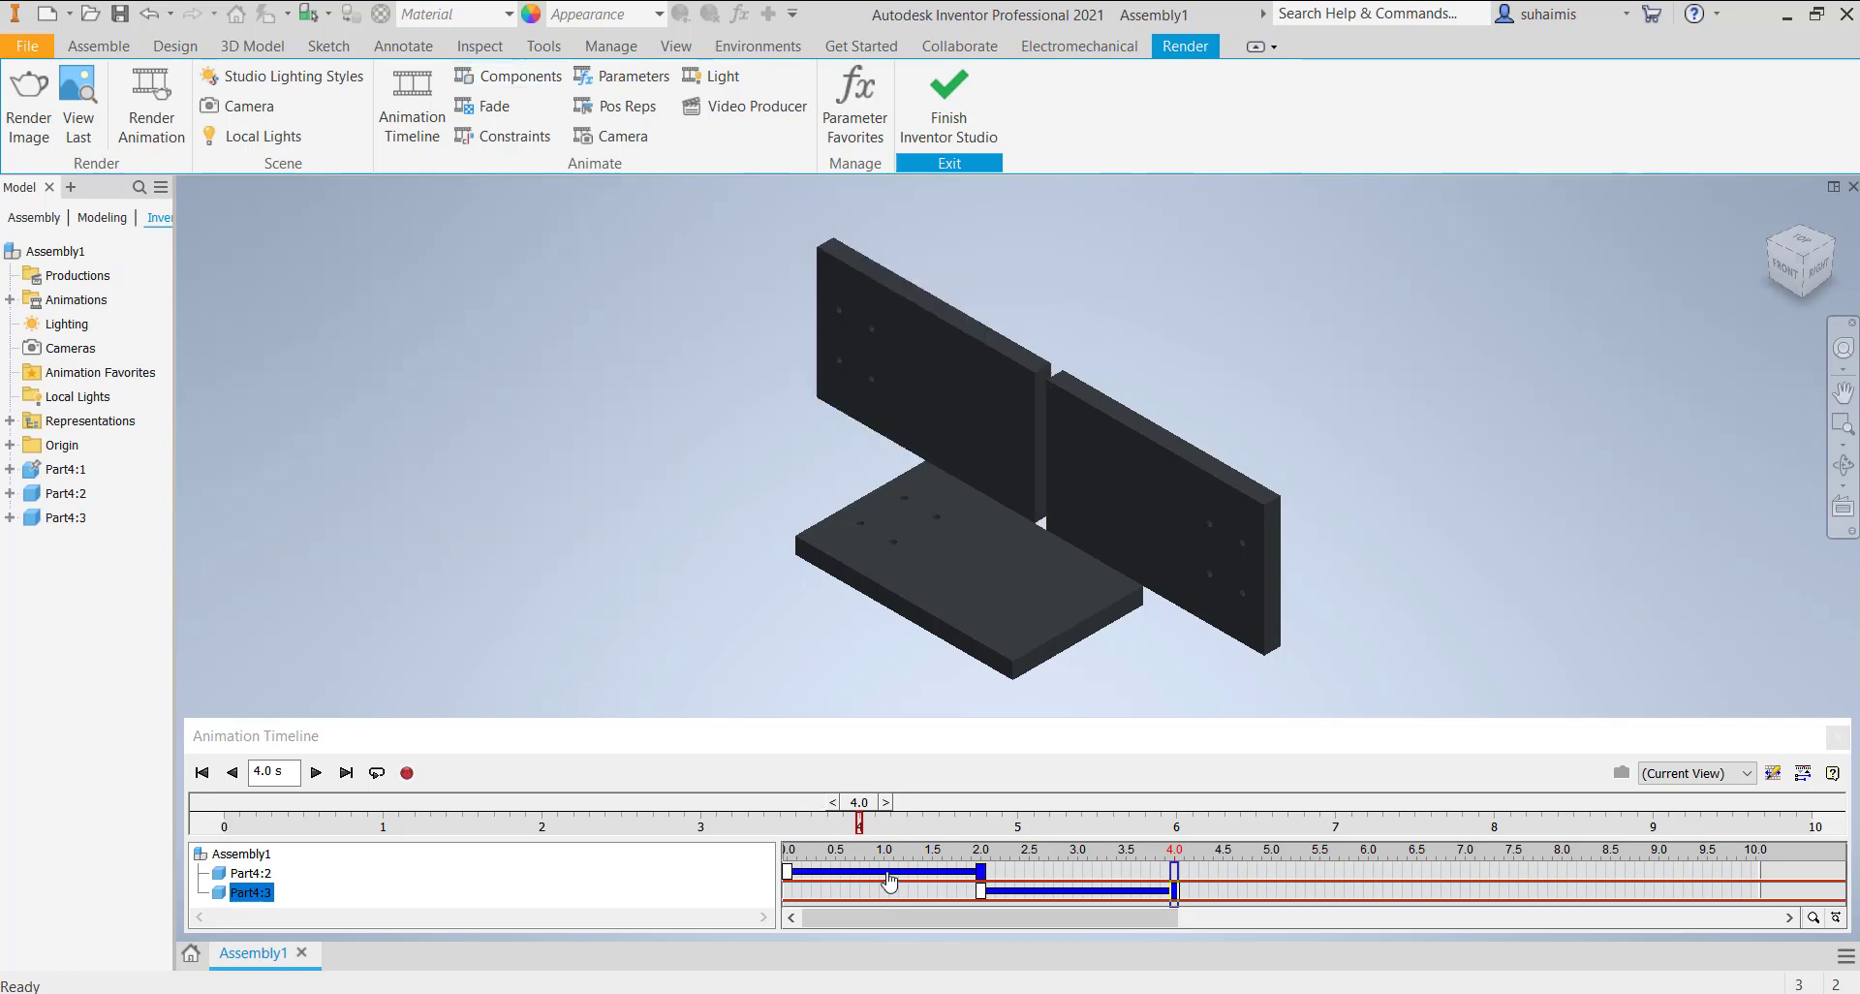
# - Edit Part4:2's animation action and set its distance to 115 mm
pyautogui.click(886, 869)
pyautogui.doubleClick(886, 870)
pyautogui.click(388, 325)
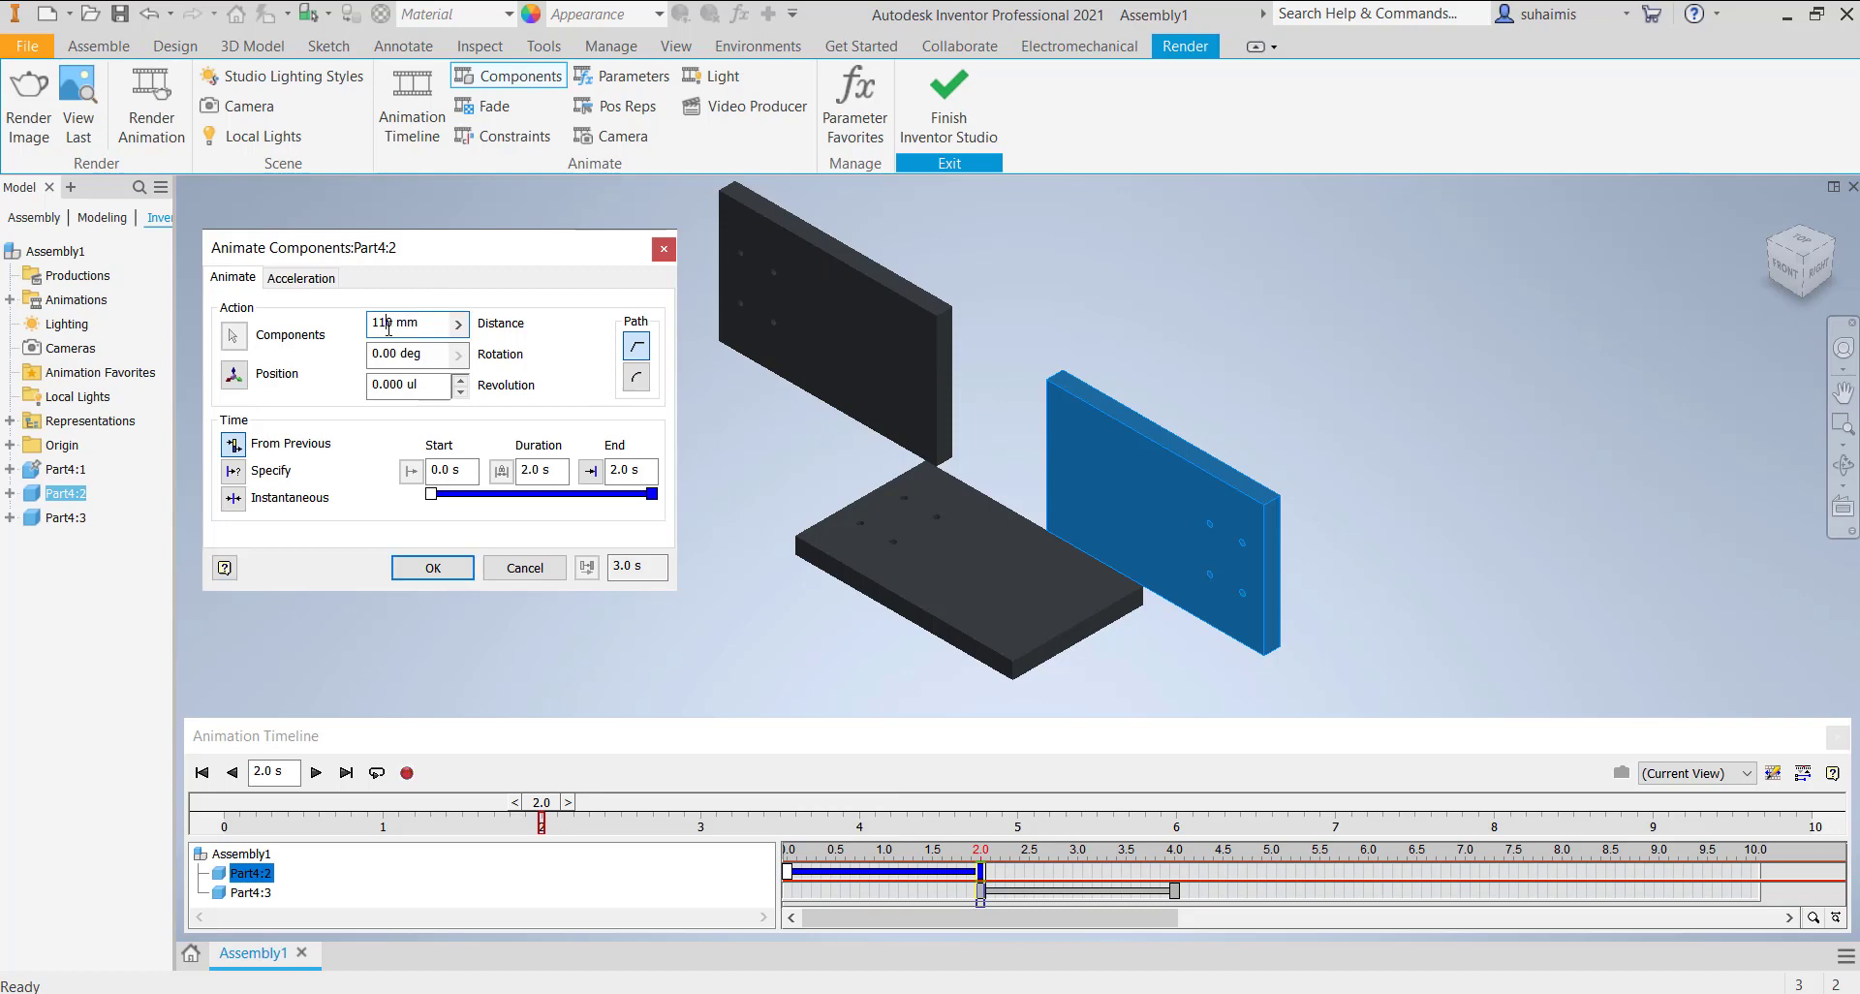
pyautogui.write('5')
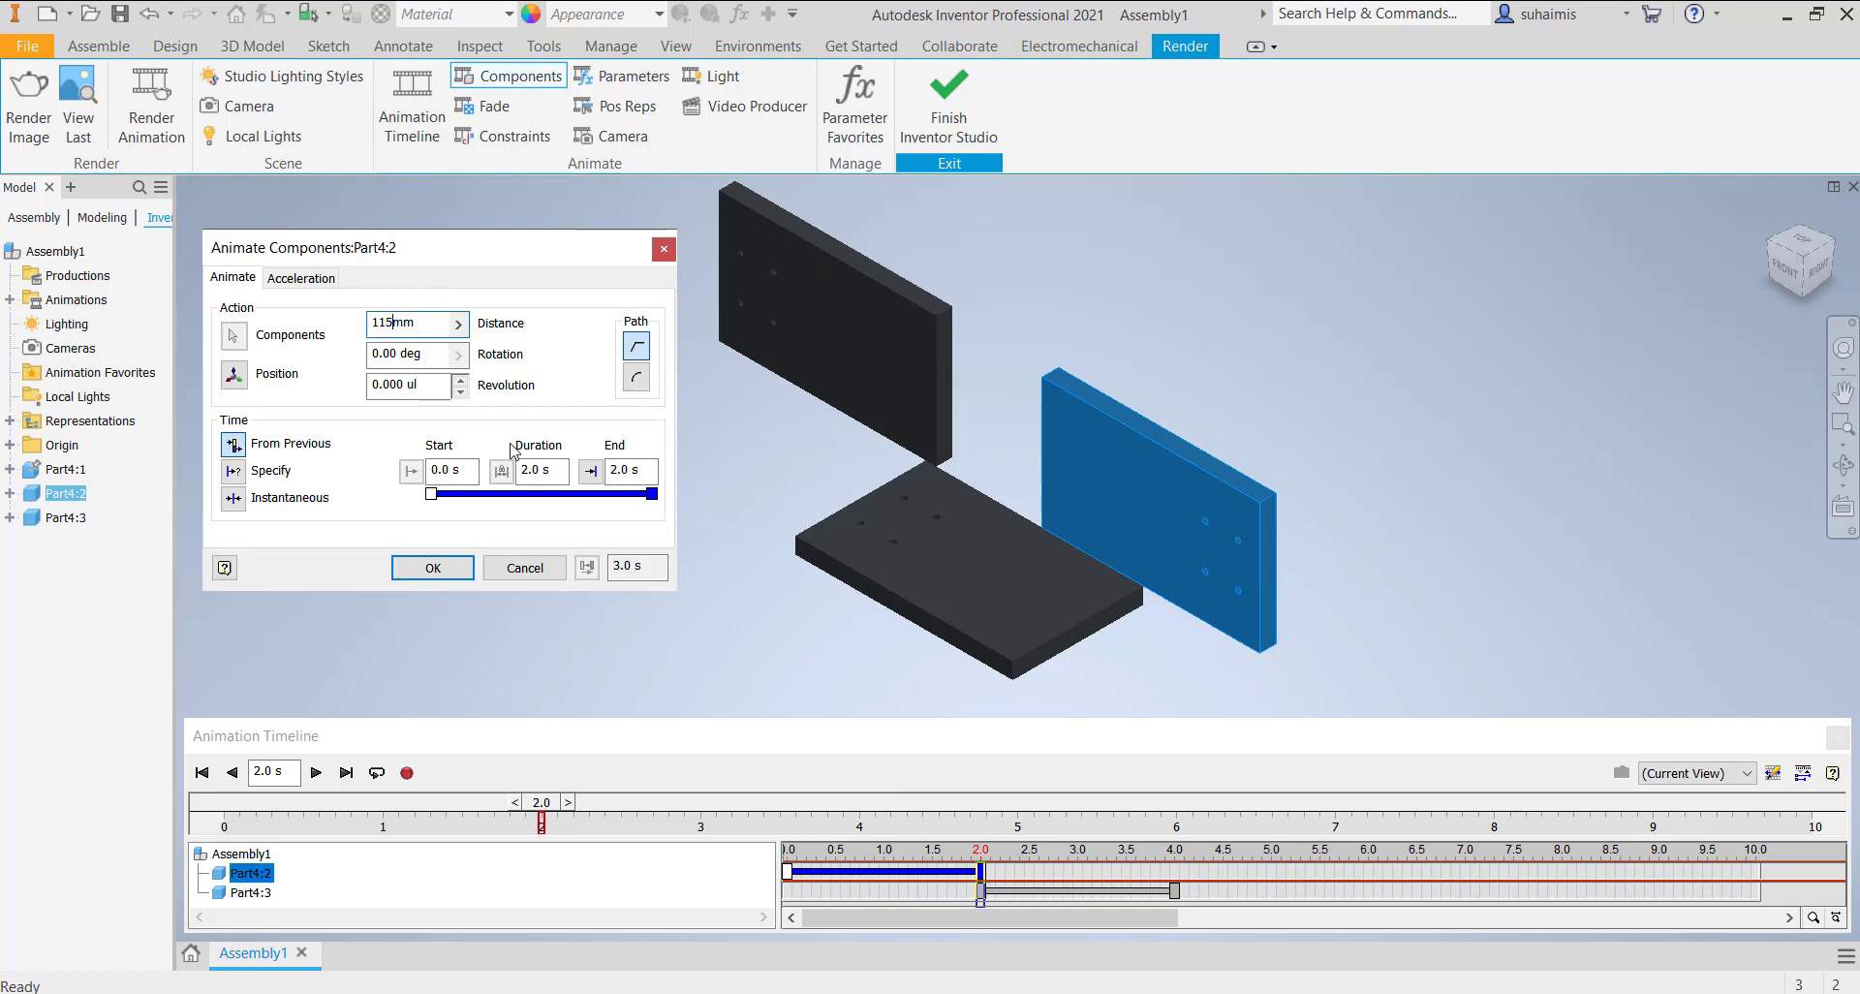
pyautogui.click(447, 568)
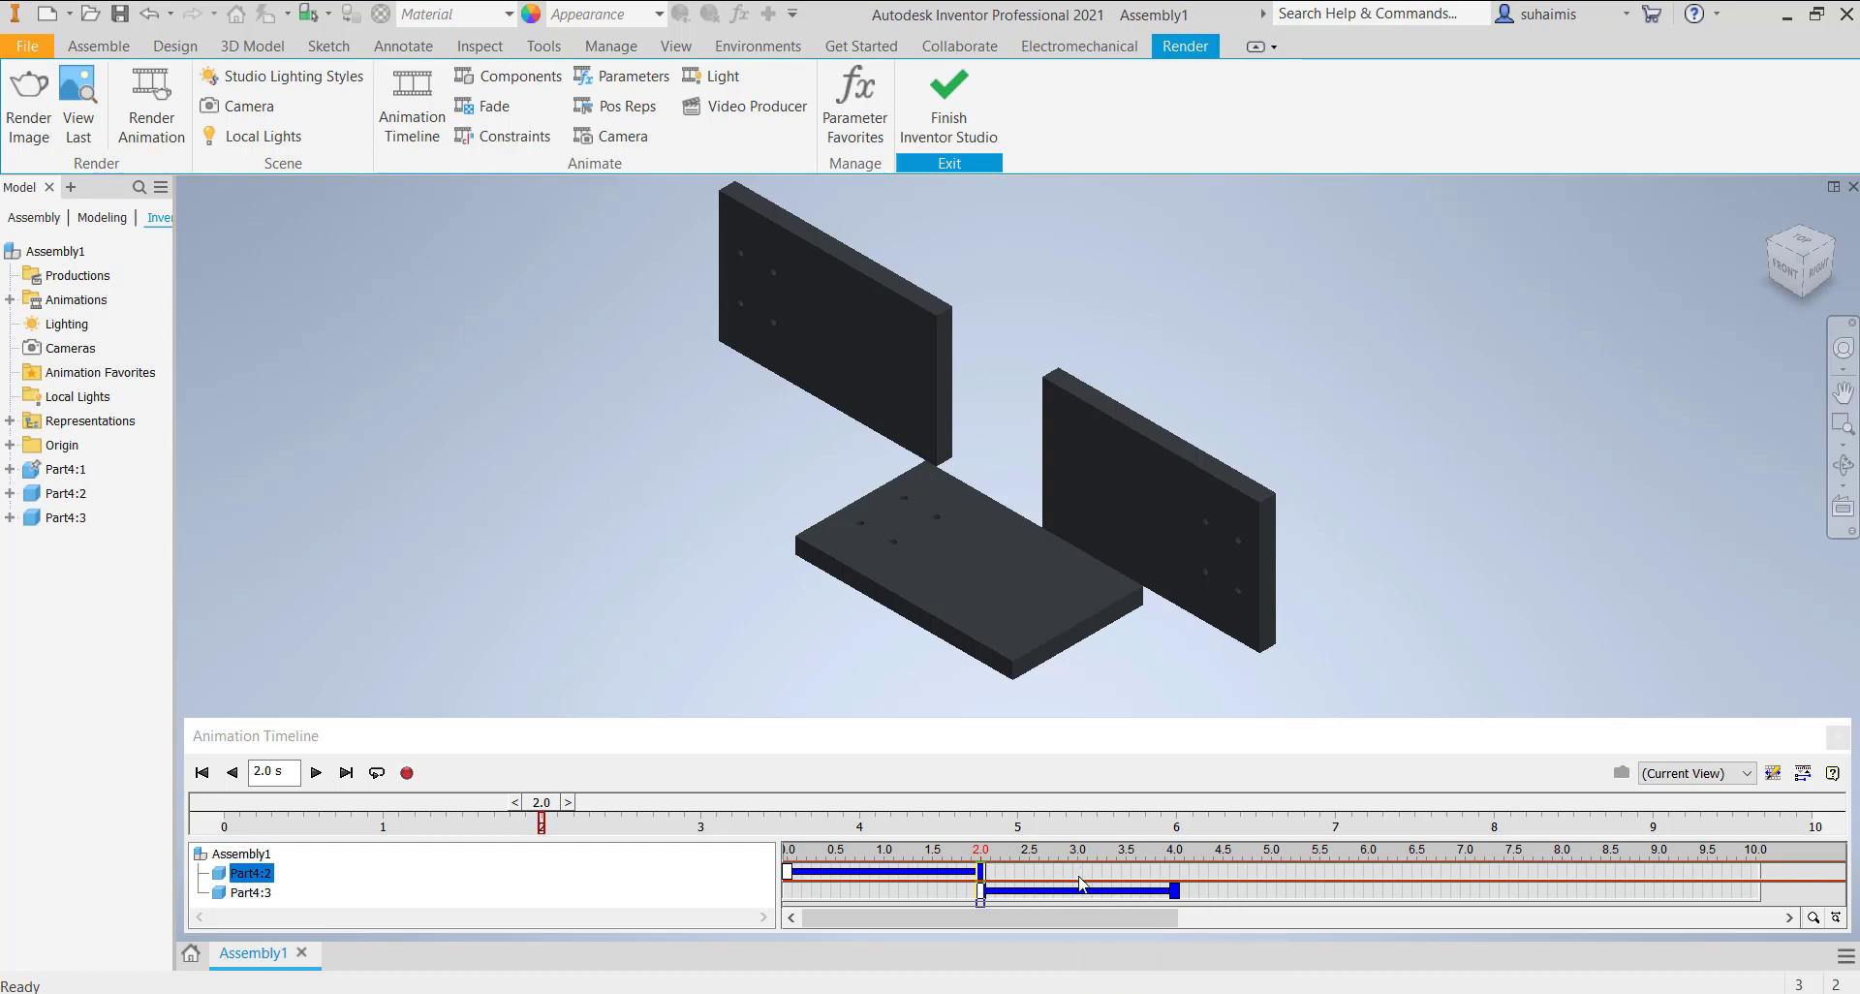
# - Move Part4:3's action back to run from 0 s to 2.0 s and play the animation from the start
pyautogui.moveTo(1086, 891); pyautogui.dragTo(800, 877)
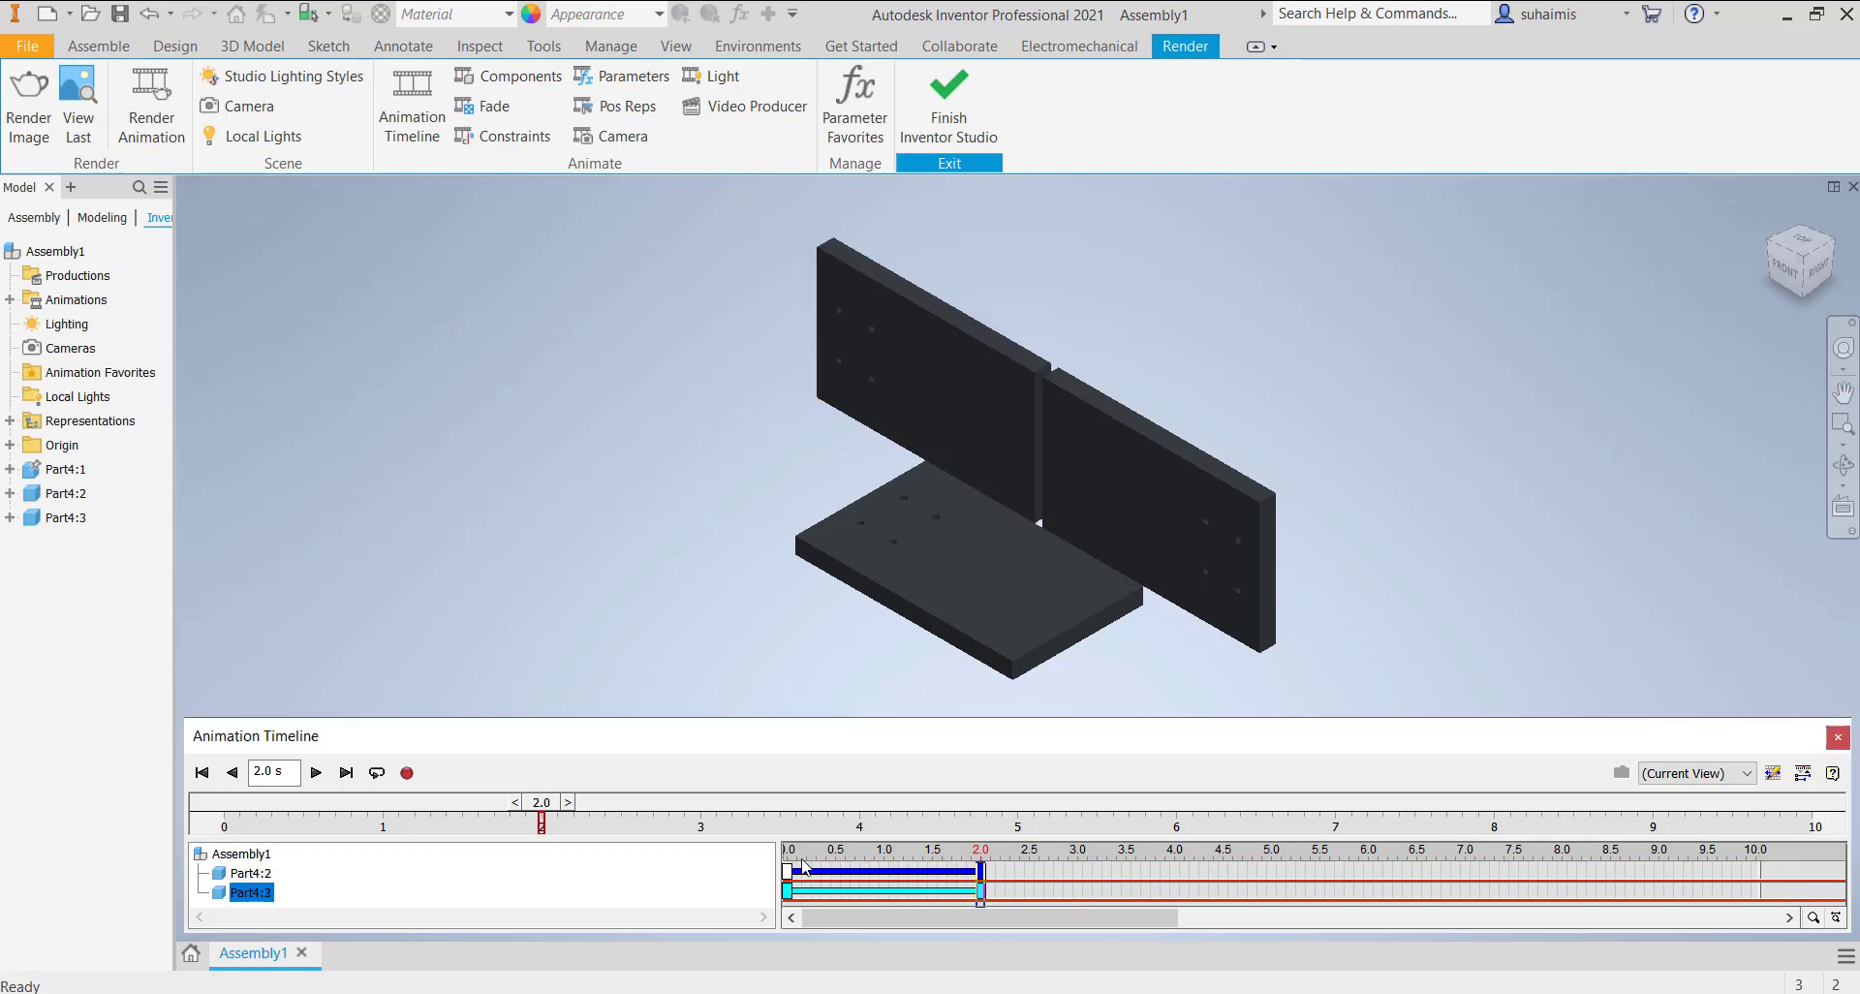
pyautogui.click(201, 772)
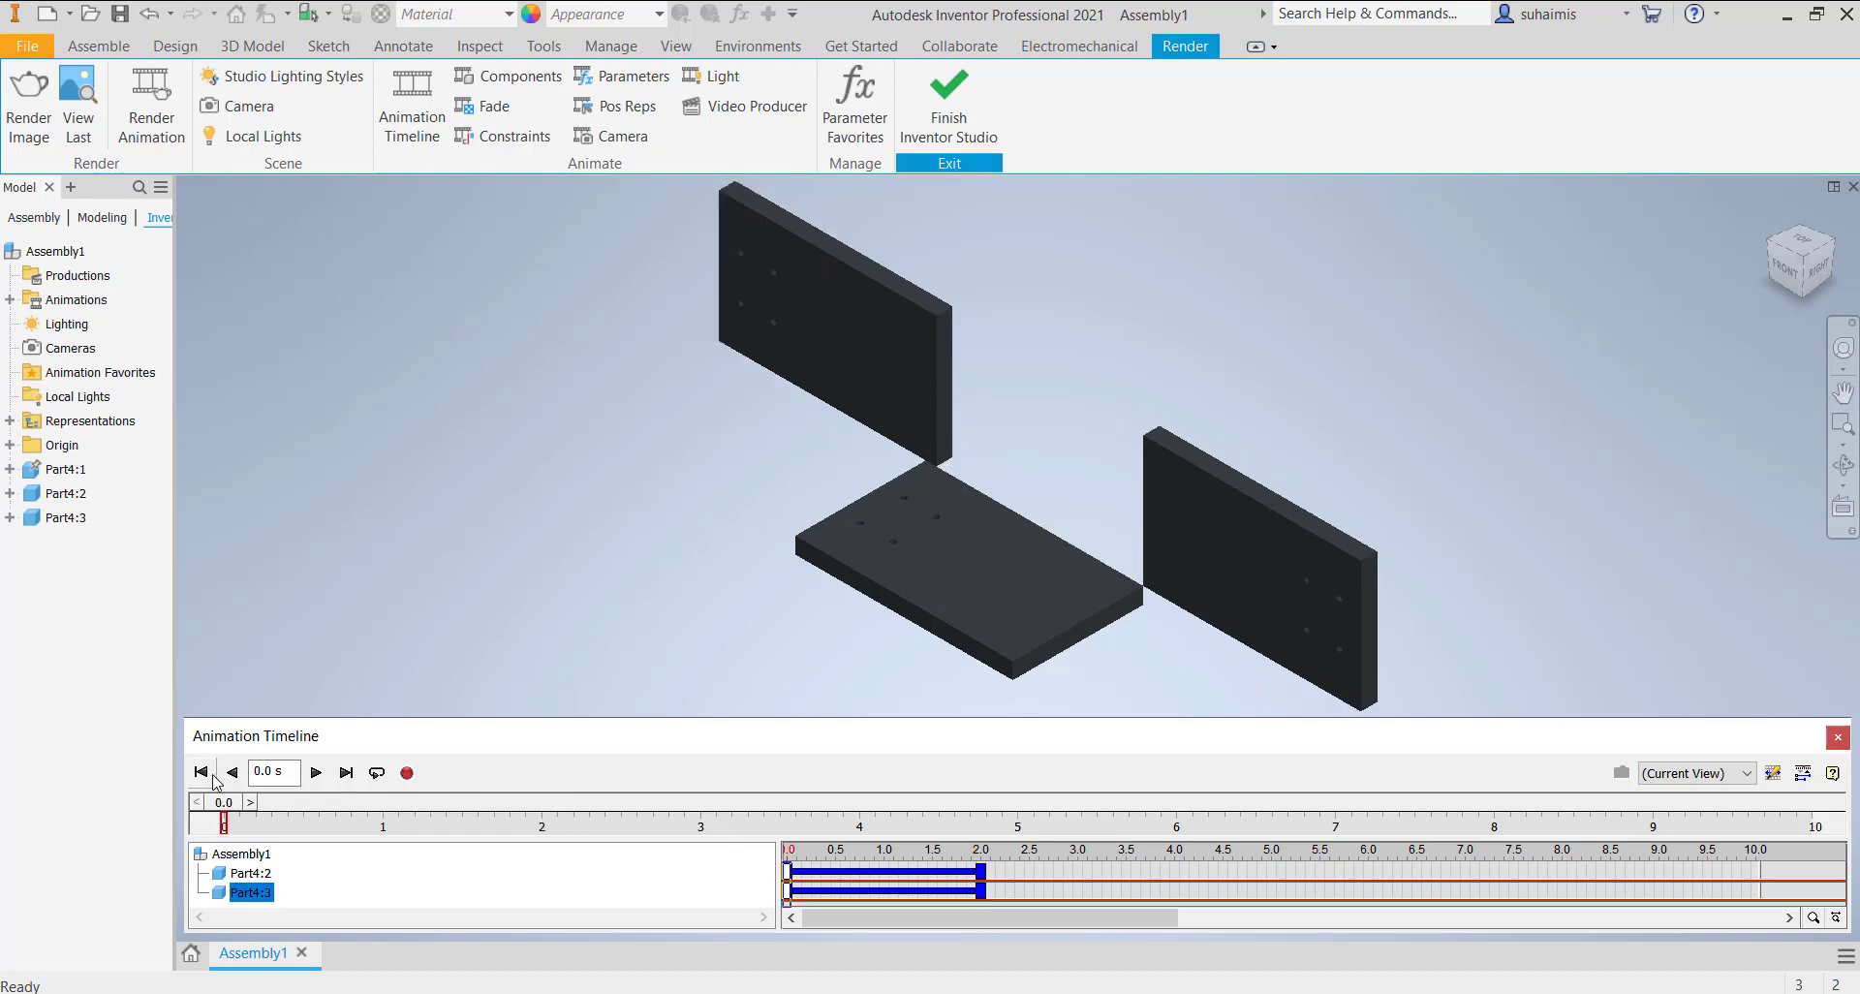
pyautogui.click(316, 772)
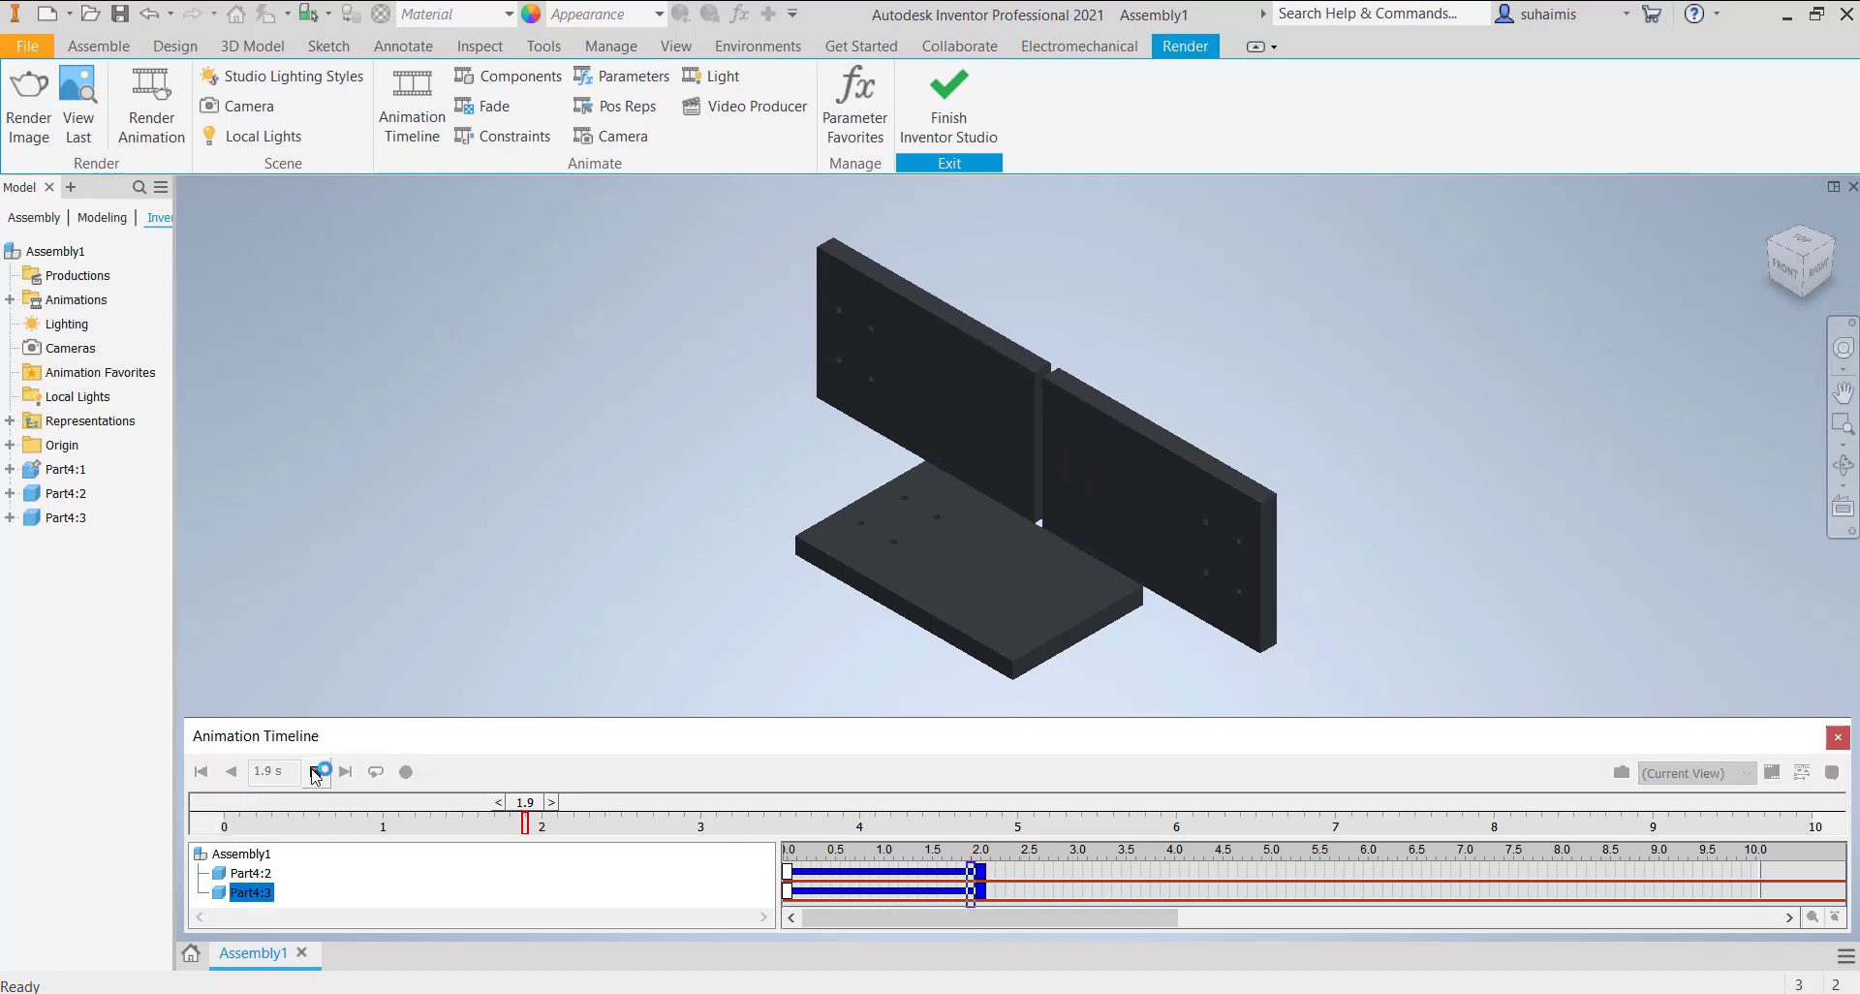
pyautogui.click(314, 774)
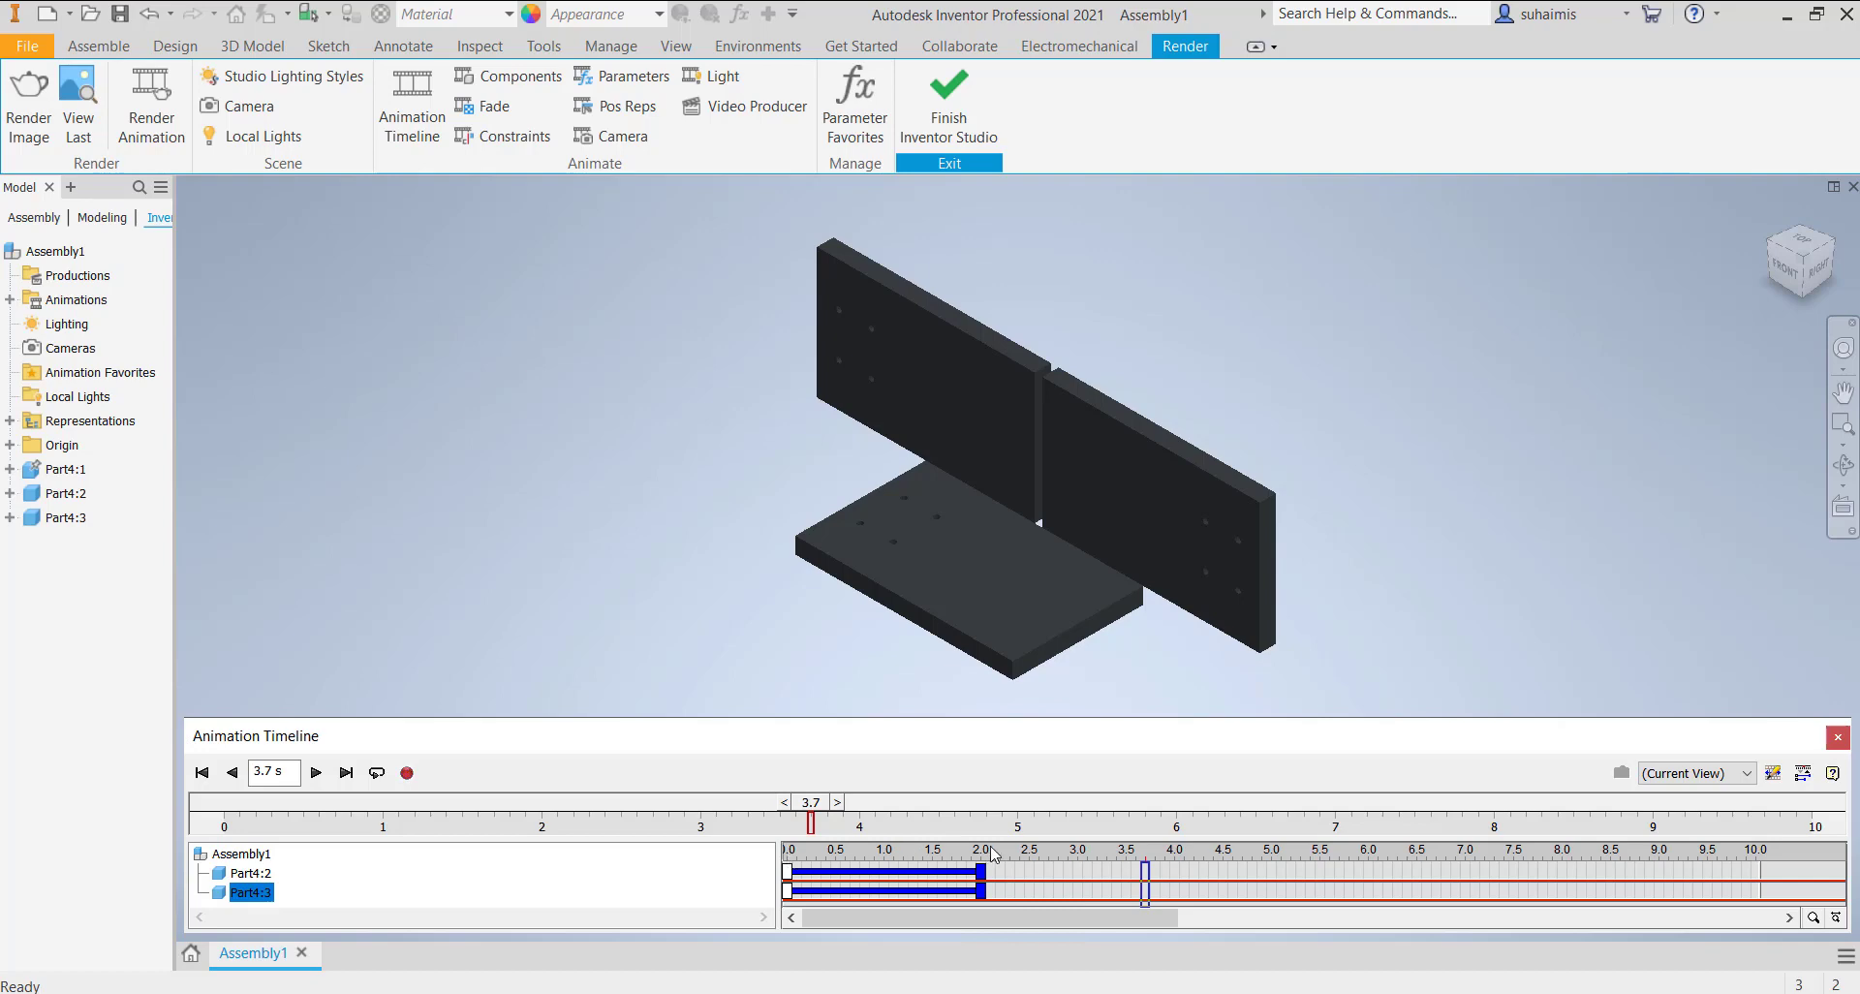
# - Return the timeline to 0 s and replay the simultaneous movement of both plates
pyautogui.click(929, 874)
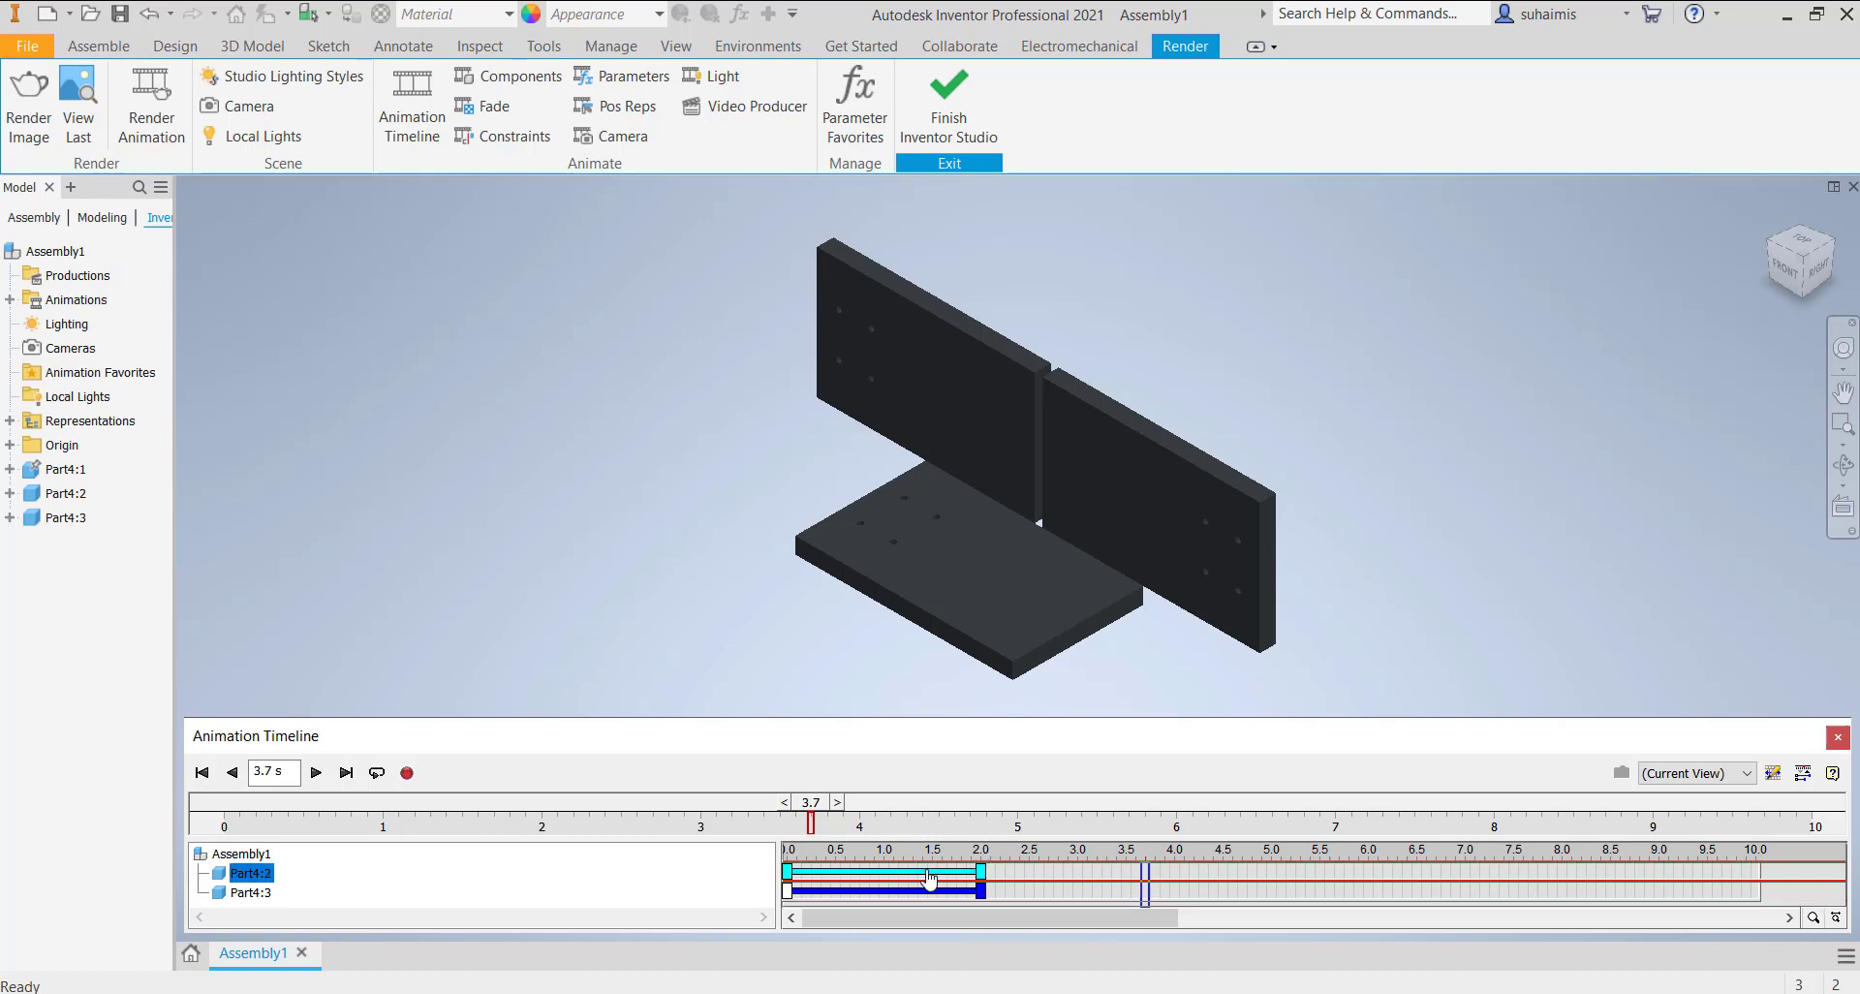
pyautogui.click(788, 854)
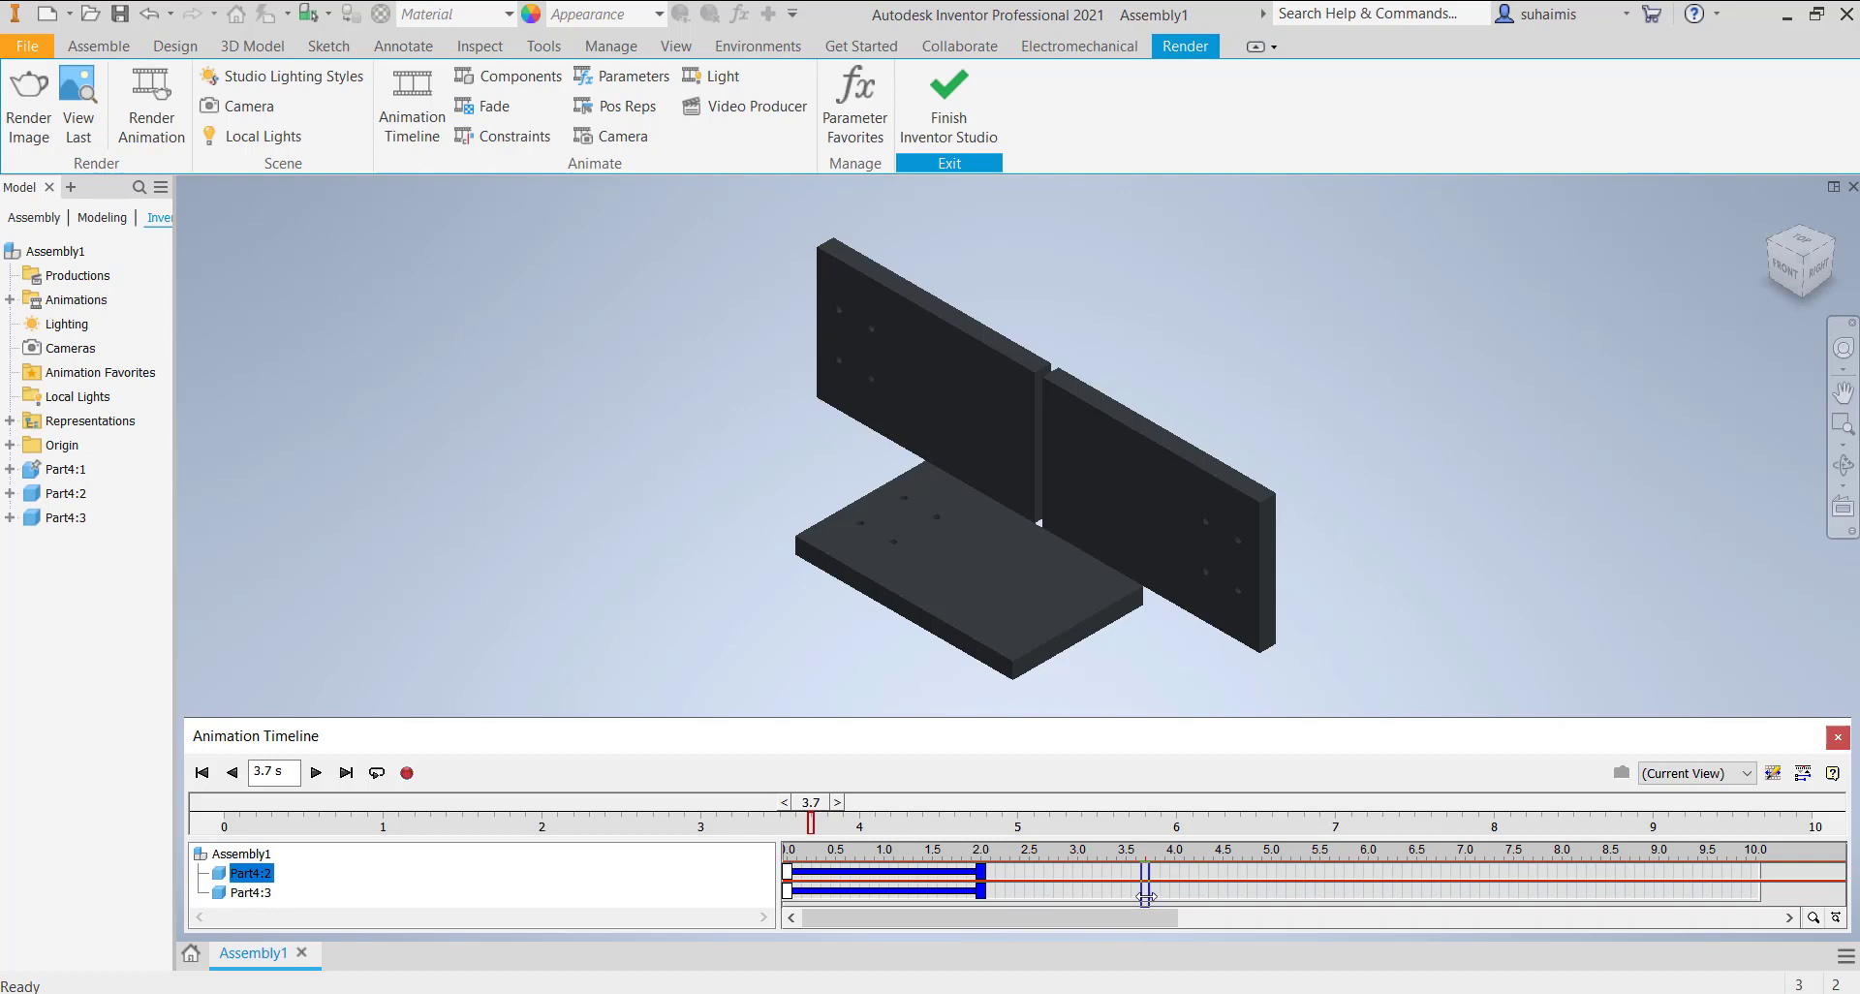
pyautogui.moveTo(786, 904); pyautogui.dragTo(785, 904)
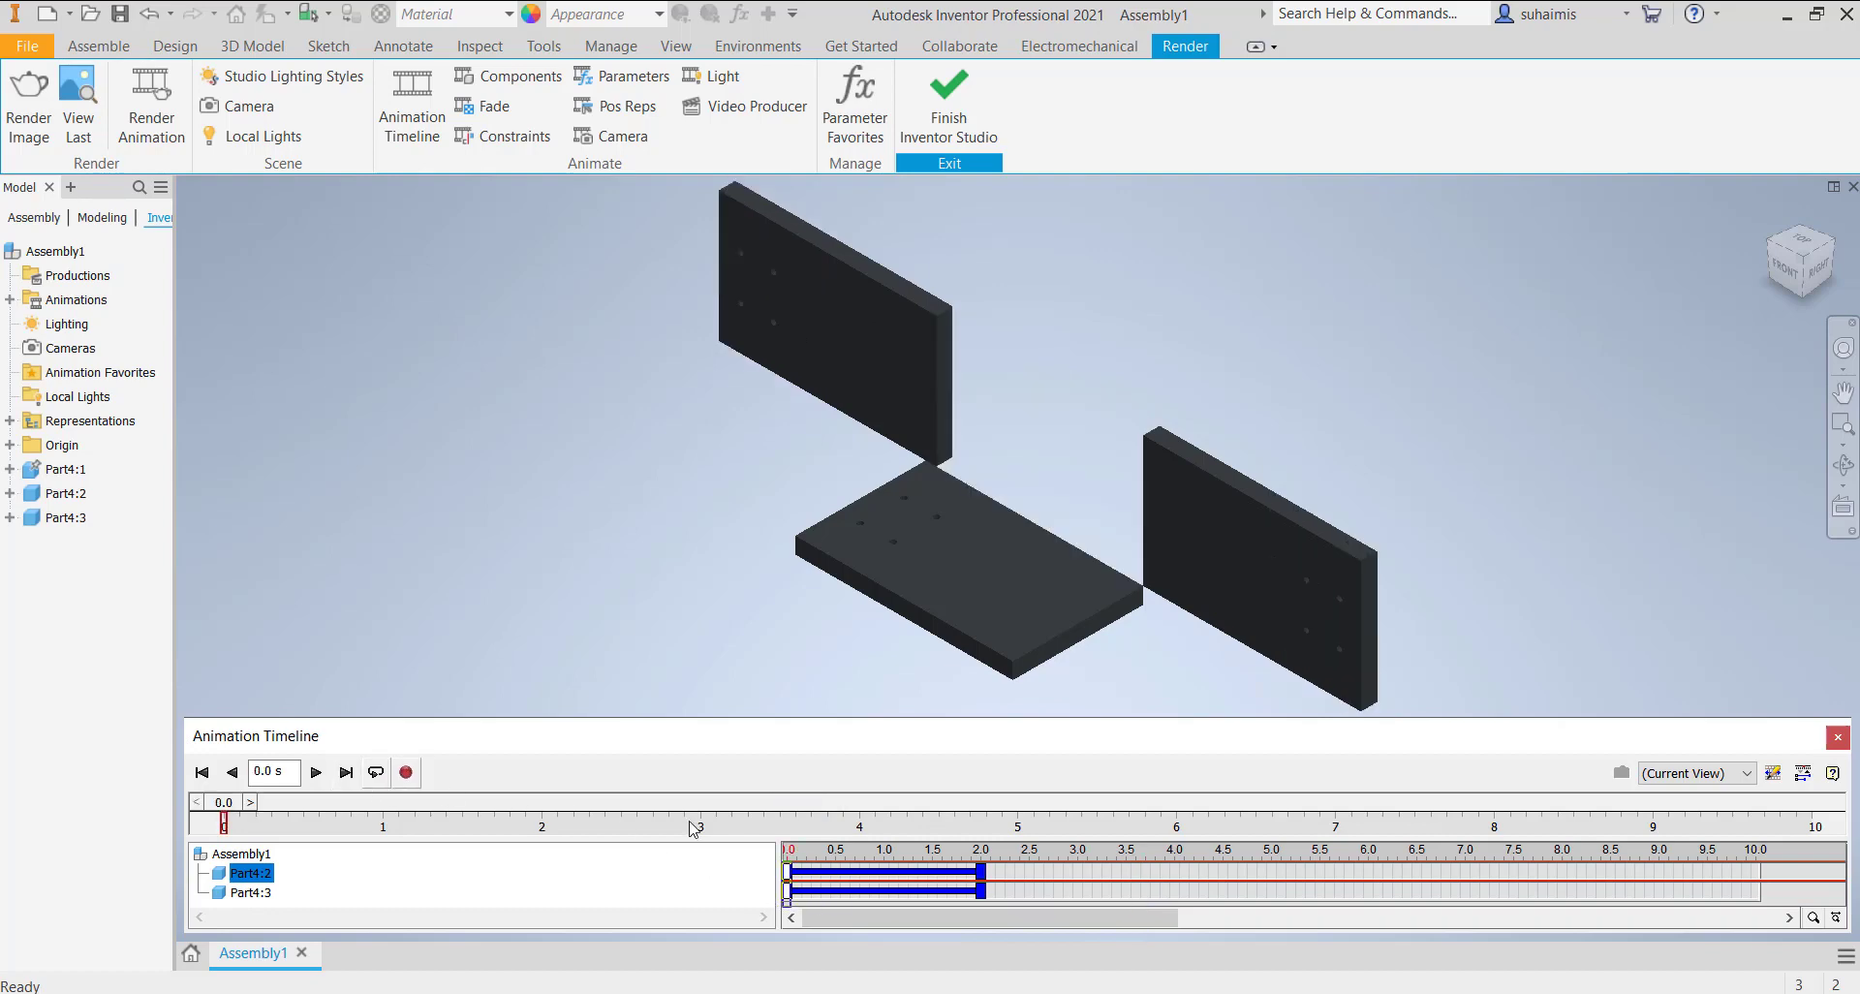
pyautogui.click(312, 773)
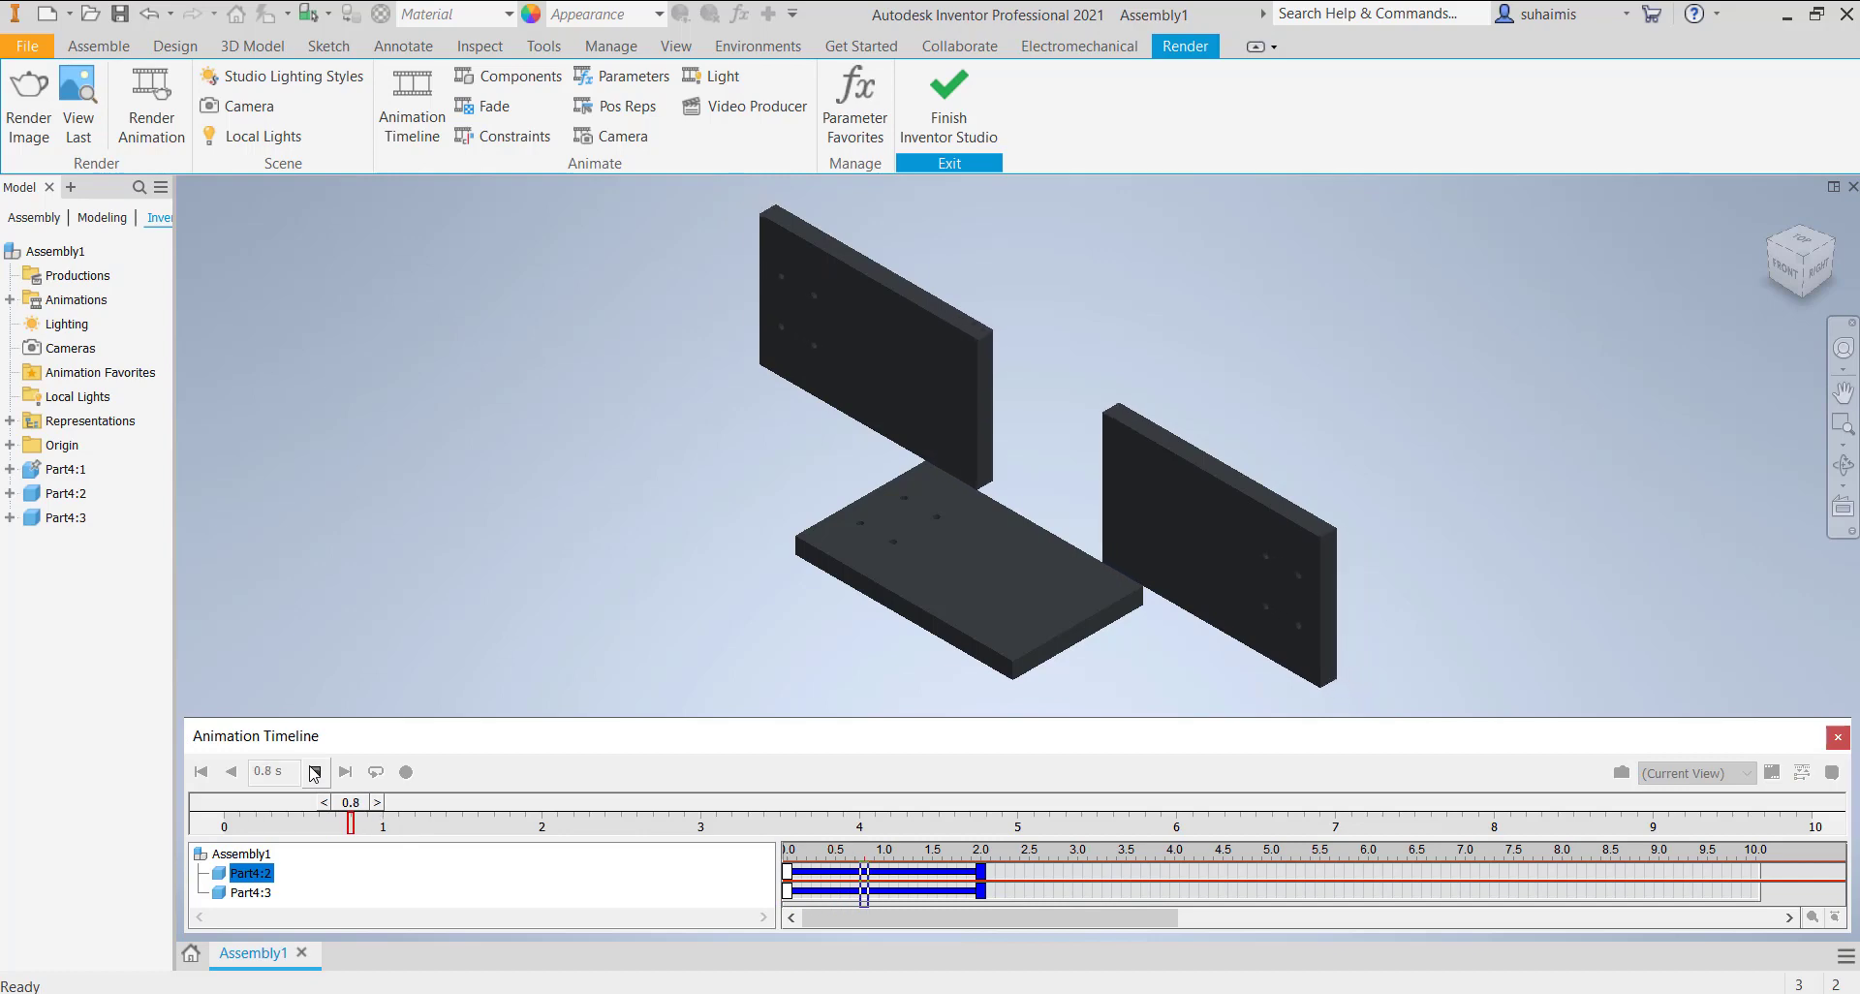
# - Stop the playback and mirror Part4:2's 0–2.0 s action so the plate makes the reverse movement from 2.0 s to 4.0 s
pyautogui.click(313, 772)
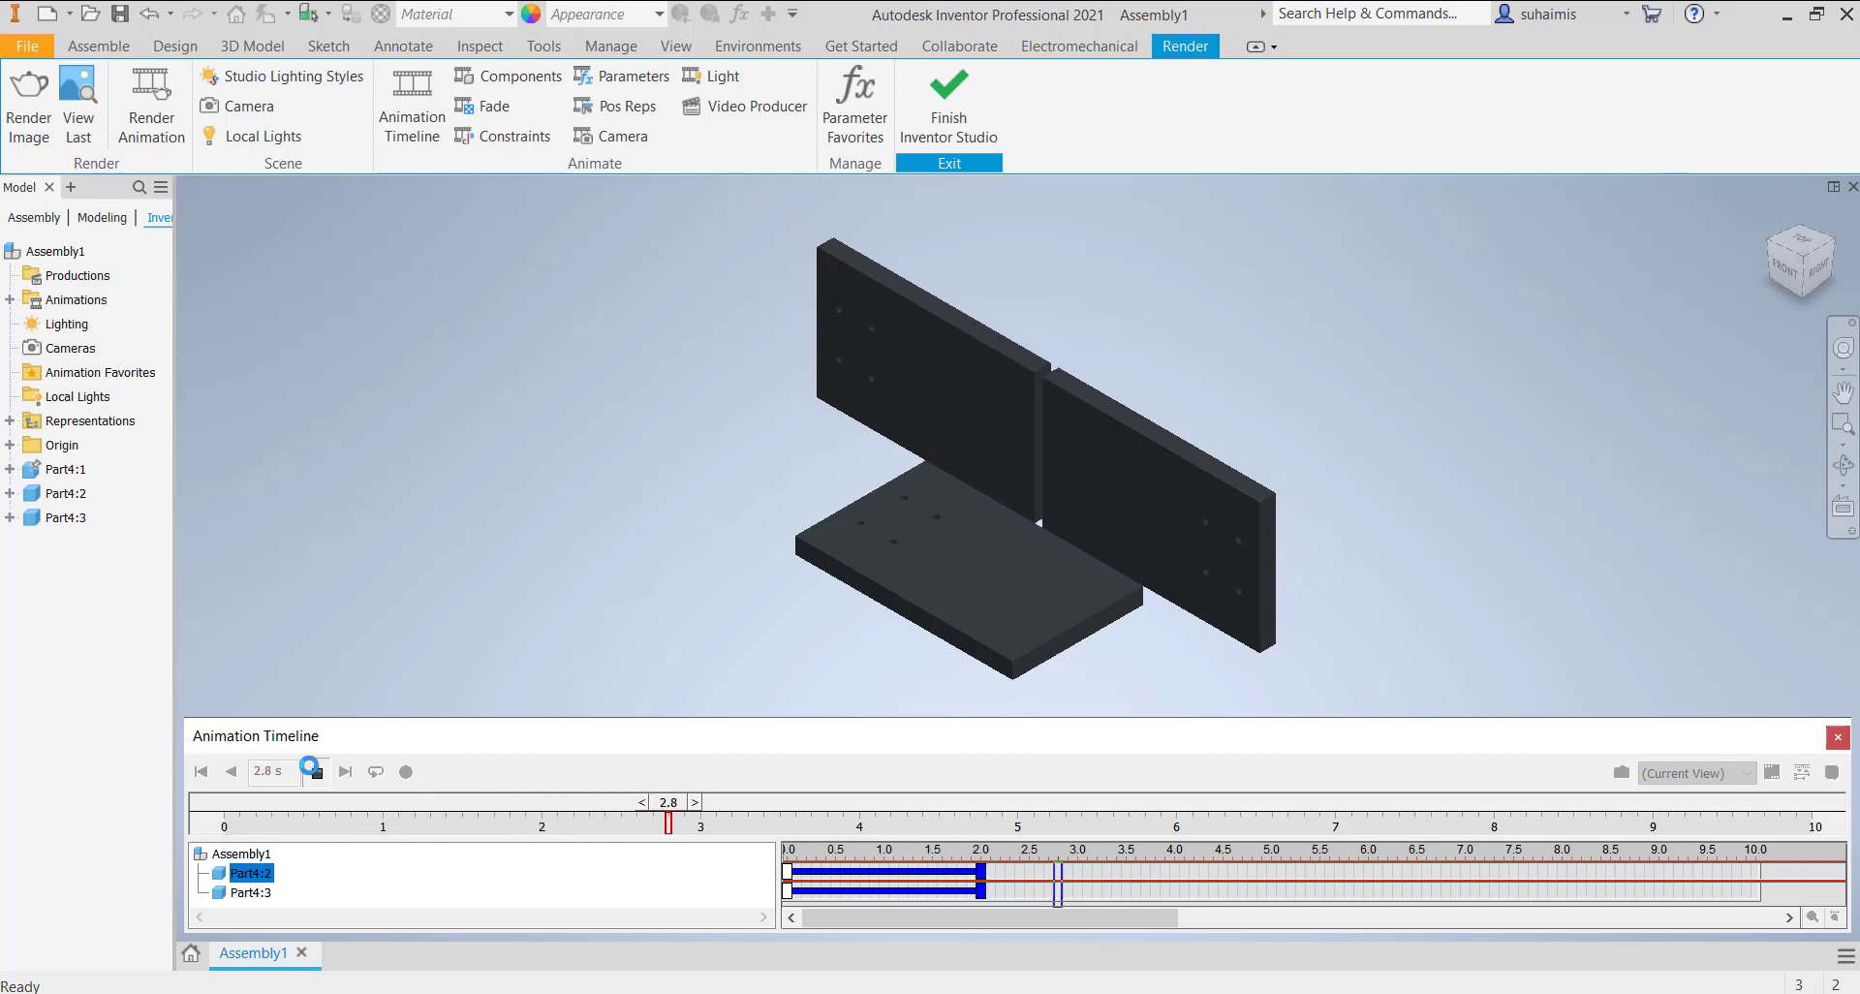
pyautogui.click(960, 871)
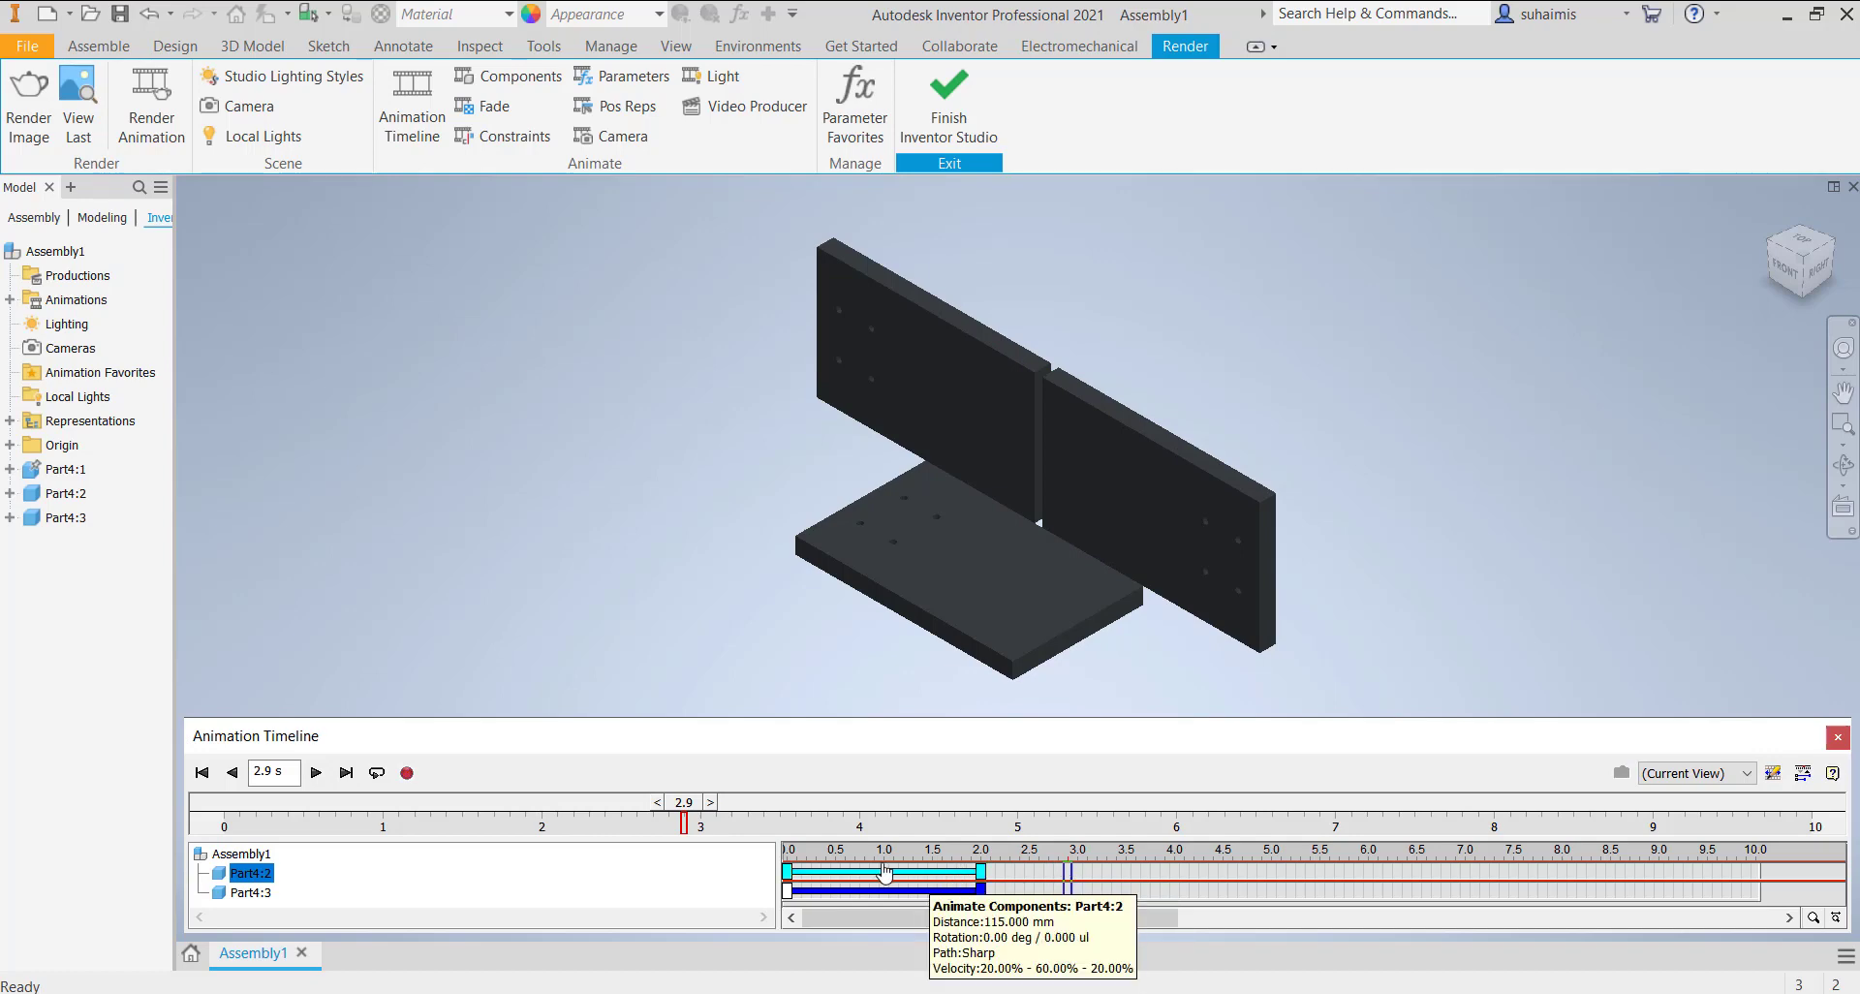
pyautogui.rightClick(945, 871)
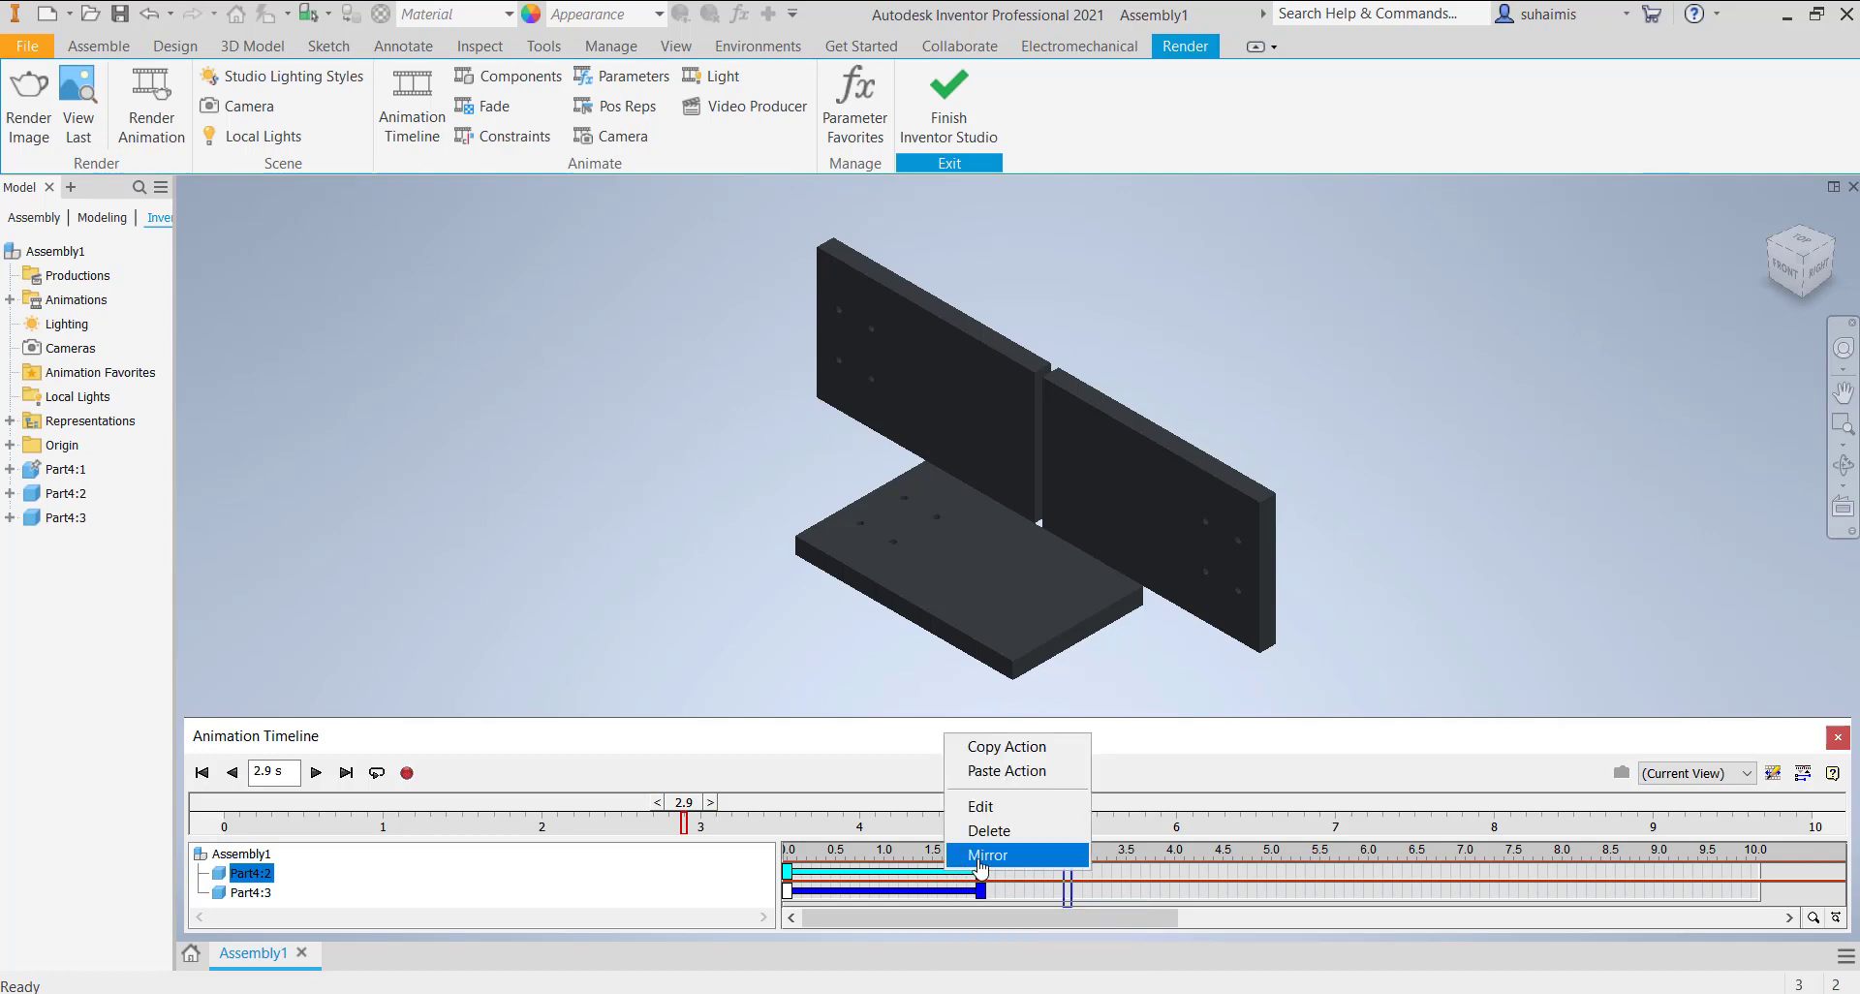
pyautogui.click(979, 858)
# - Mirror Part4:3's 0–2.0 s action so its reverse movement runs from 2.0 s to 4.0 s
pyautogui.click(963, 892)
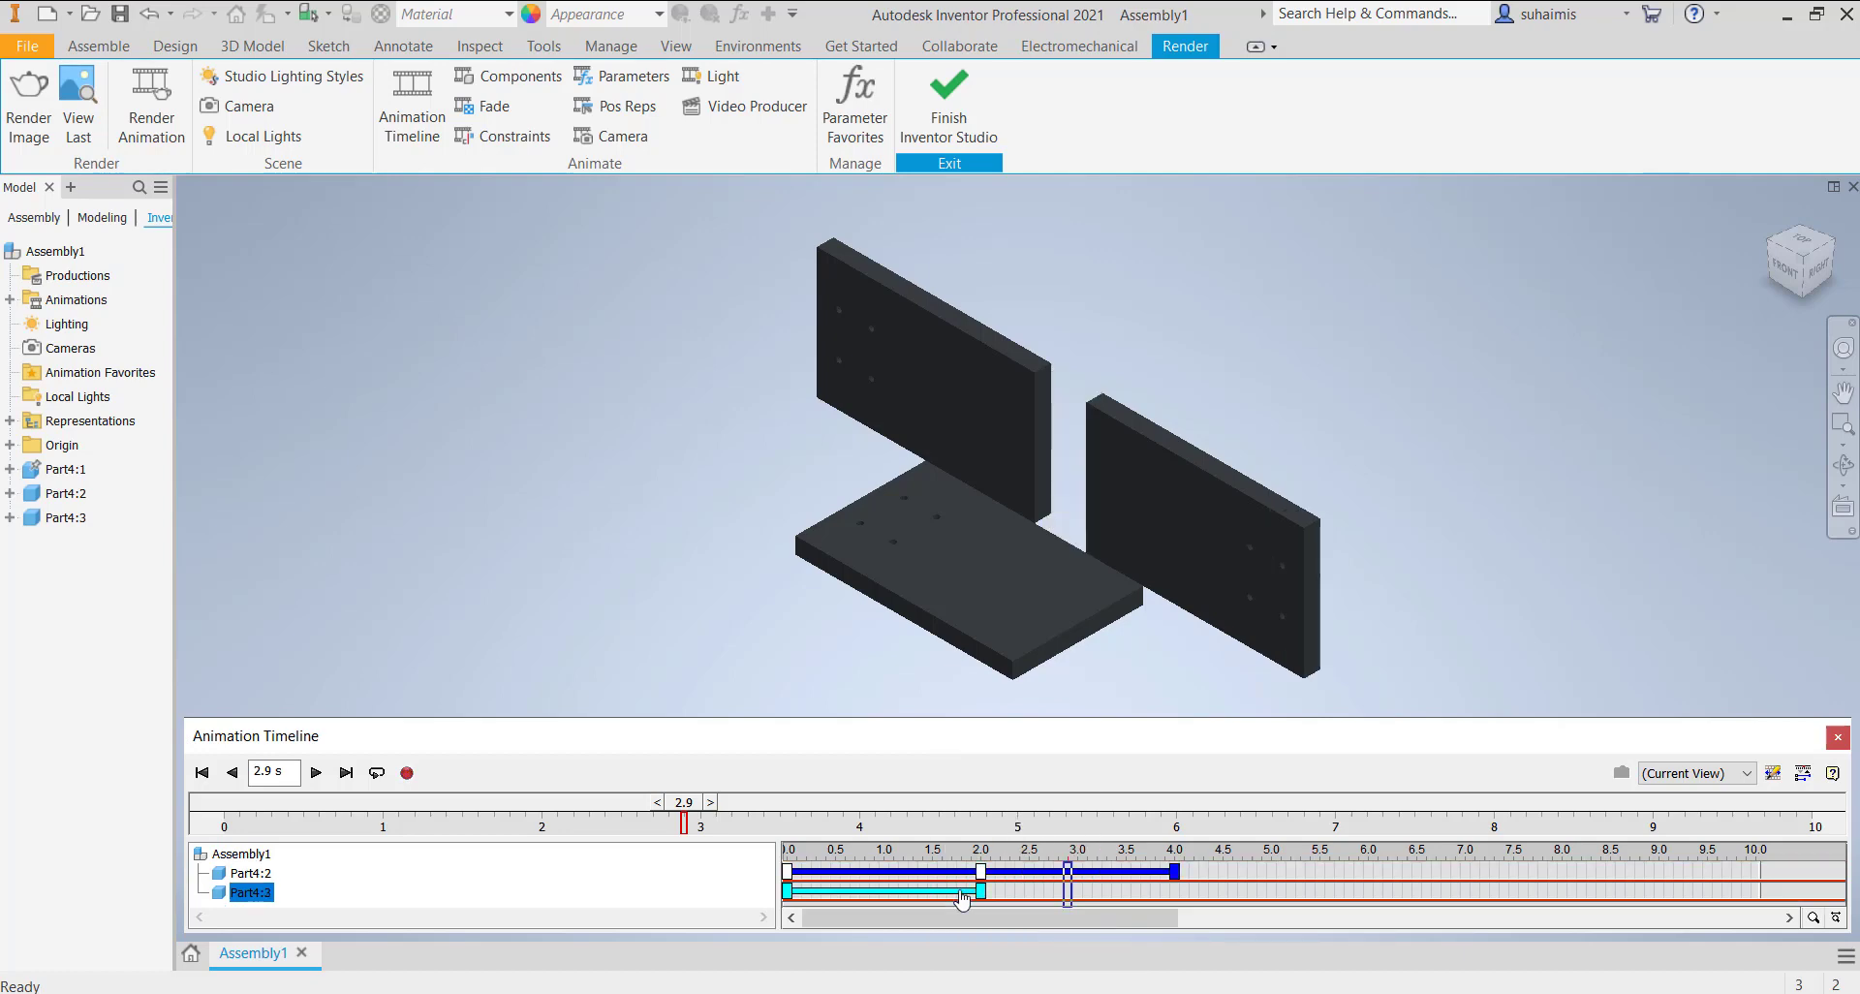
pyautogui.rightClick(964, 892)
pyautogui.click(1001, 872)
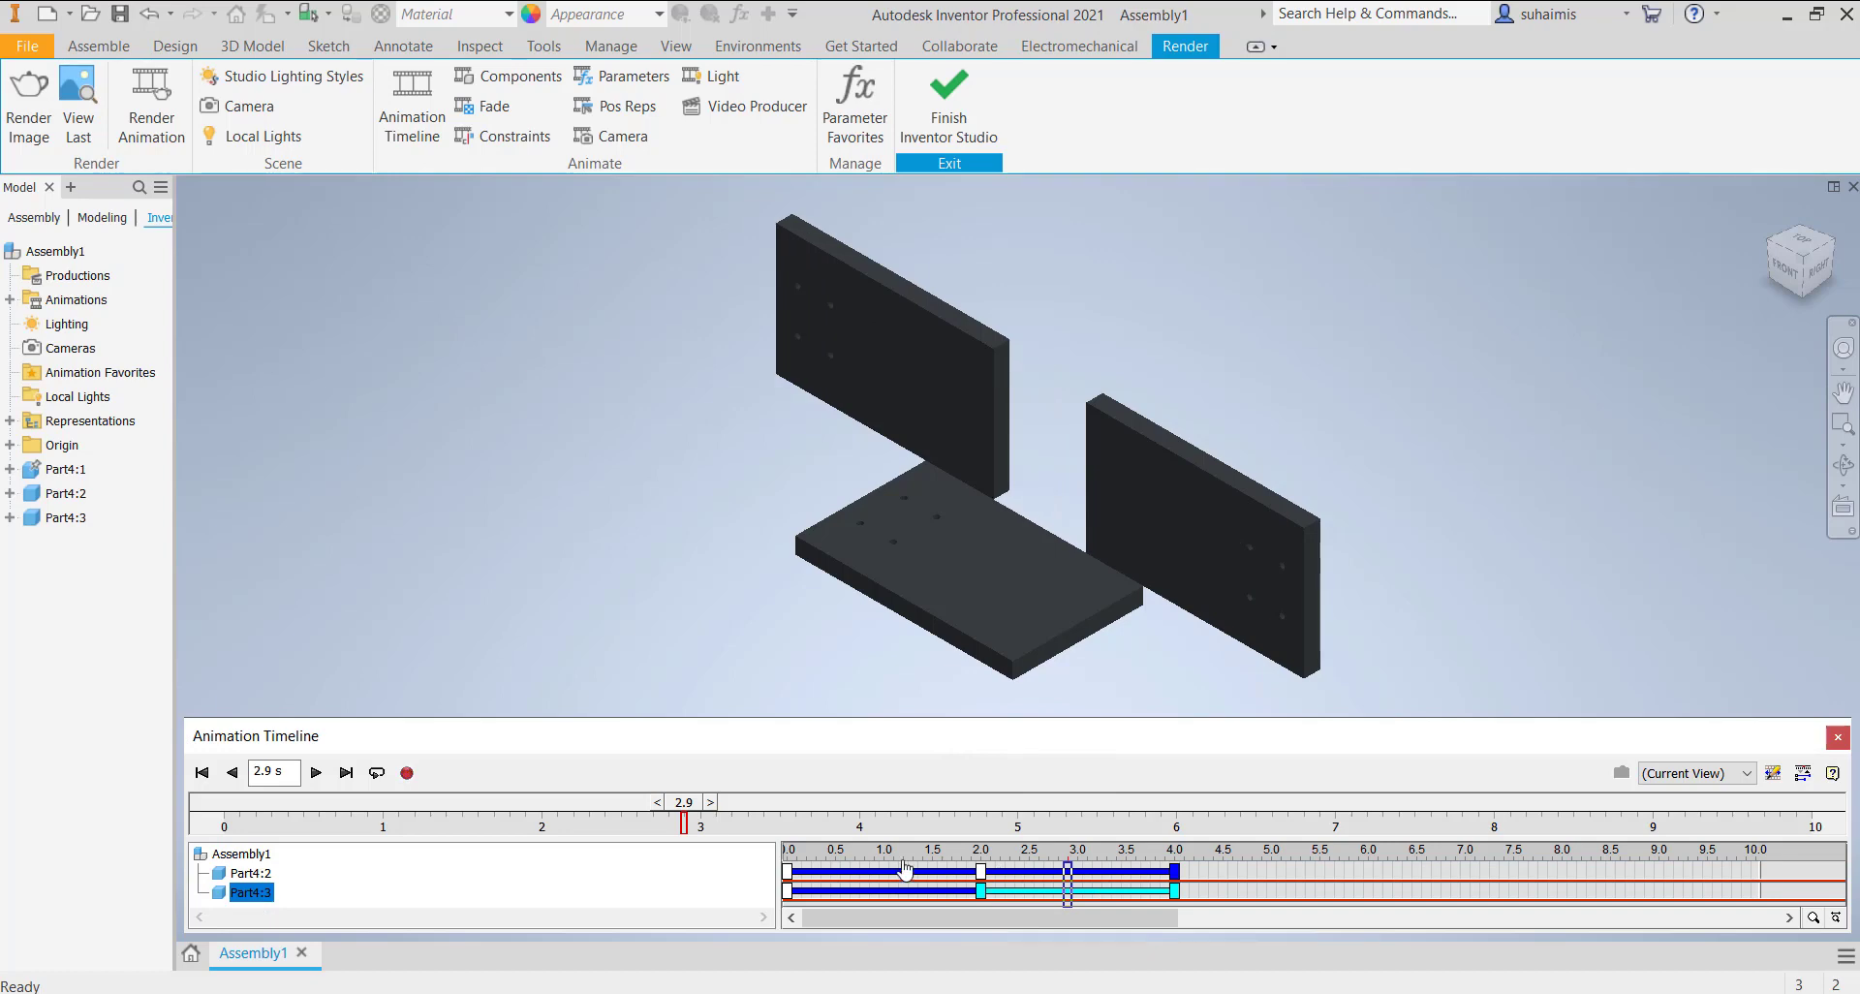
# - Return the timeline to 0 s and play the forward and reverse movement of both plates
pyautogui.click(794, 848)
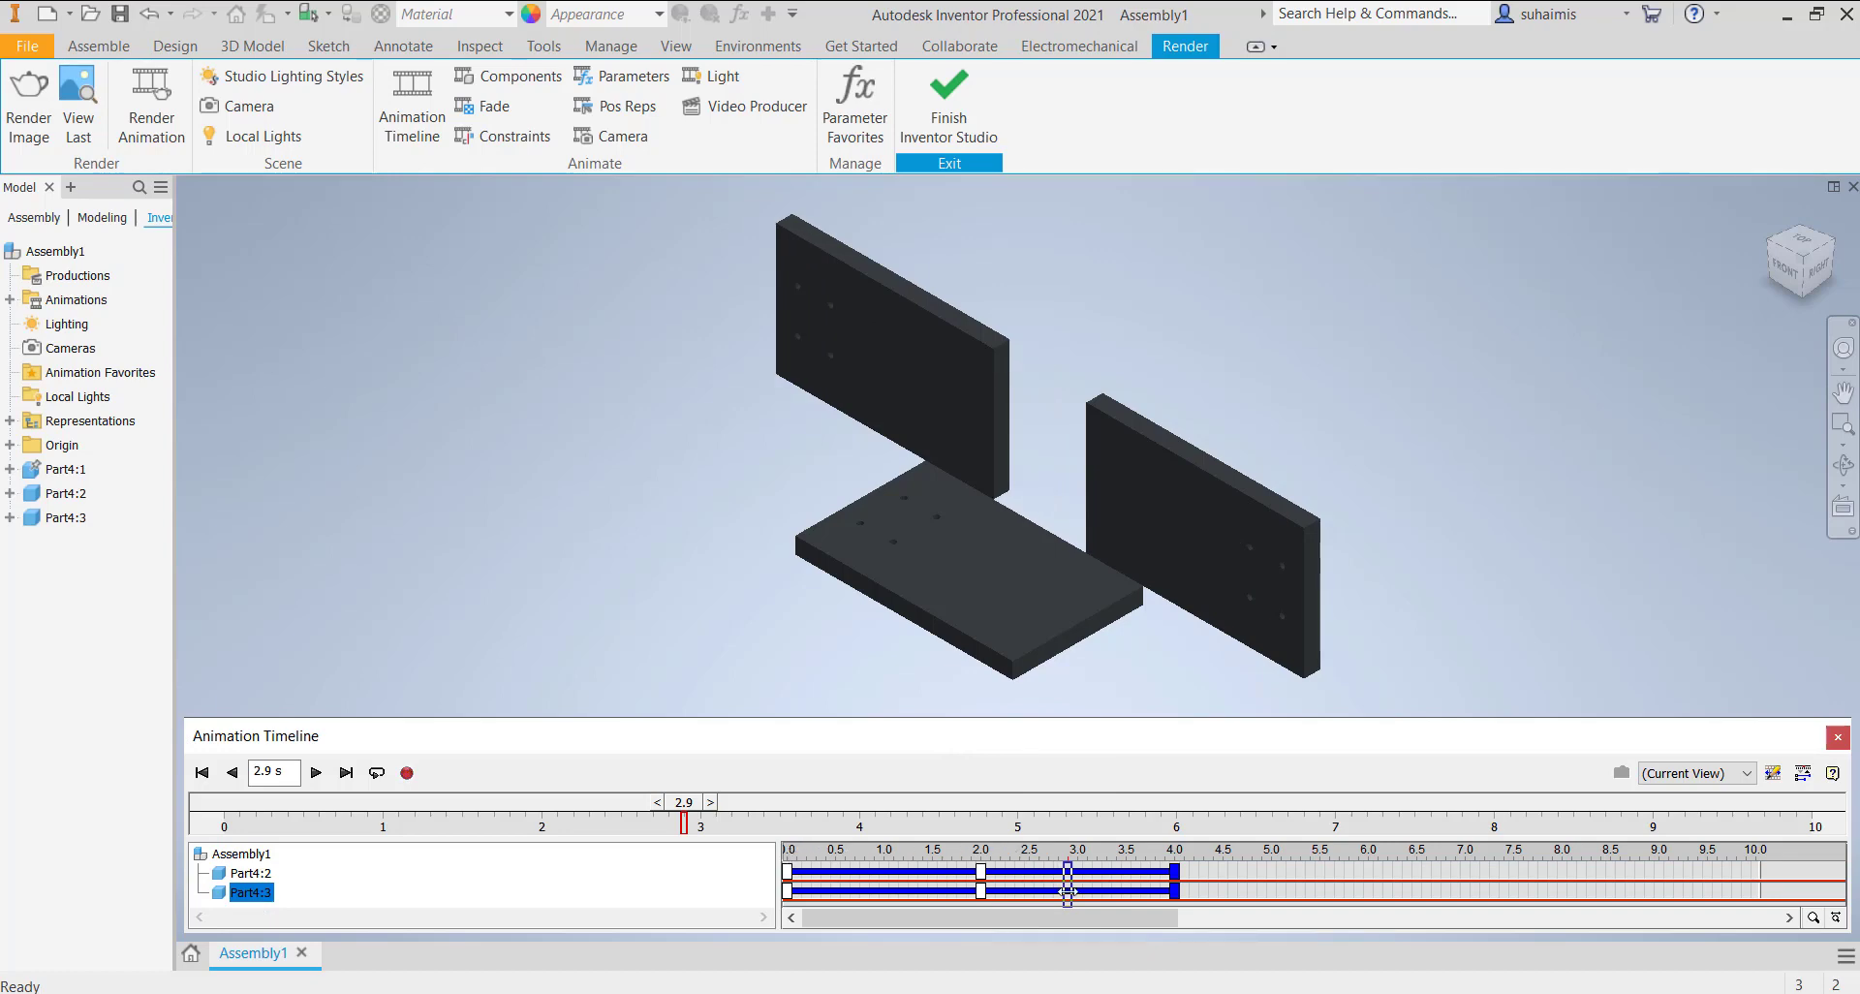
pyautogui.moveTo(1070, 897); pyautogui.dragTo(785, 901)
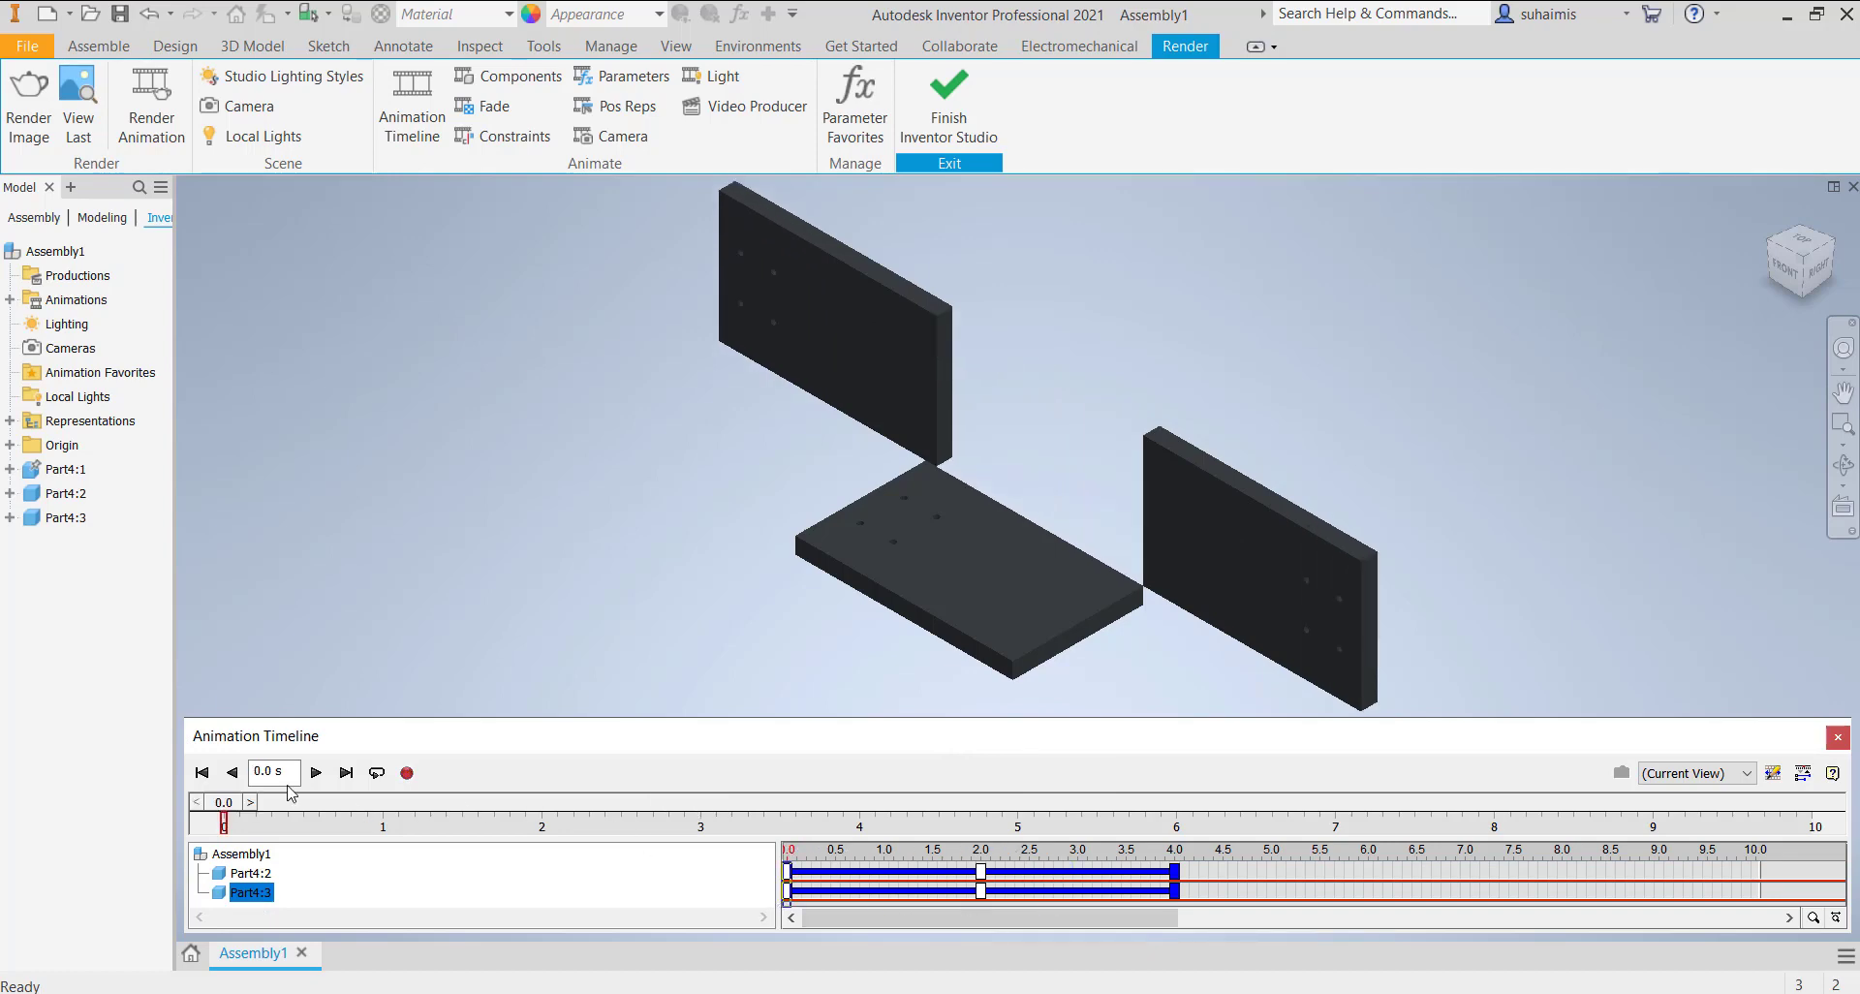
pyautogui.click(316, 772)
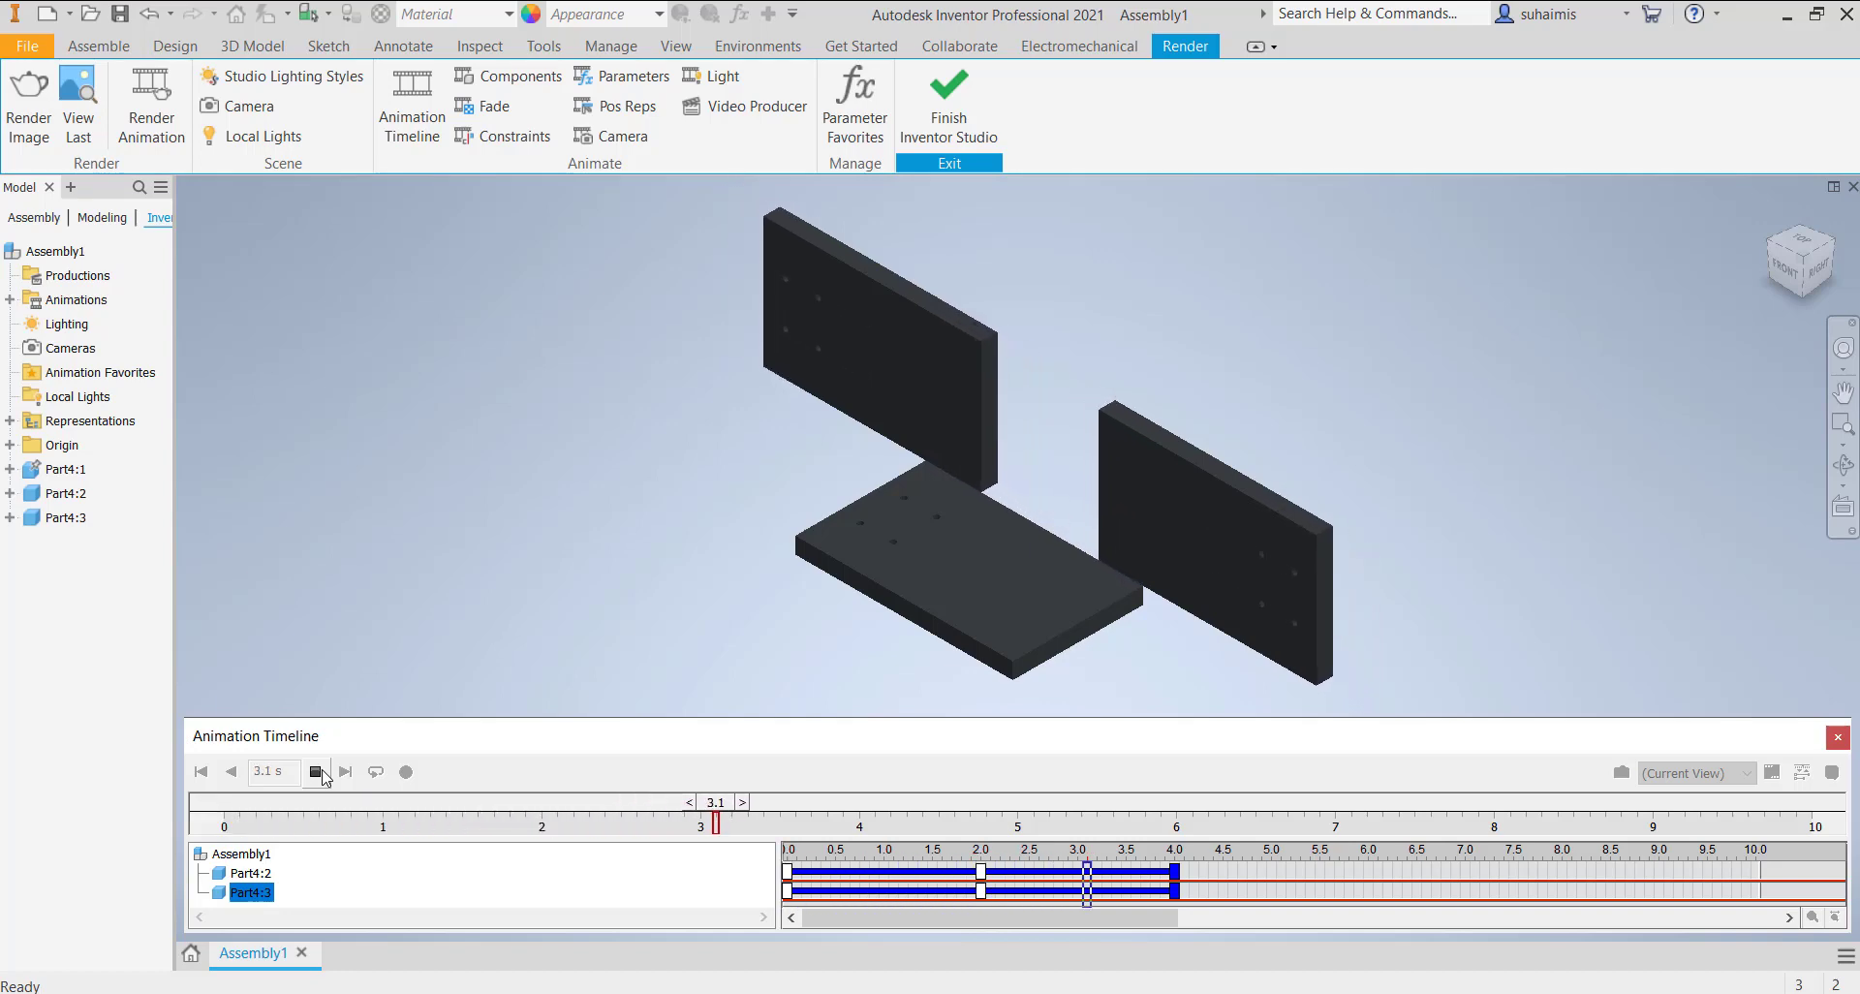
pyautogui.click(316, 772)
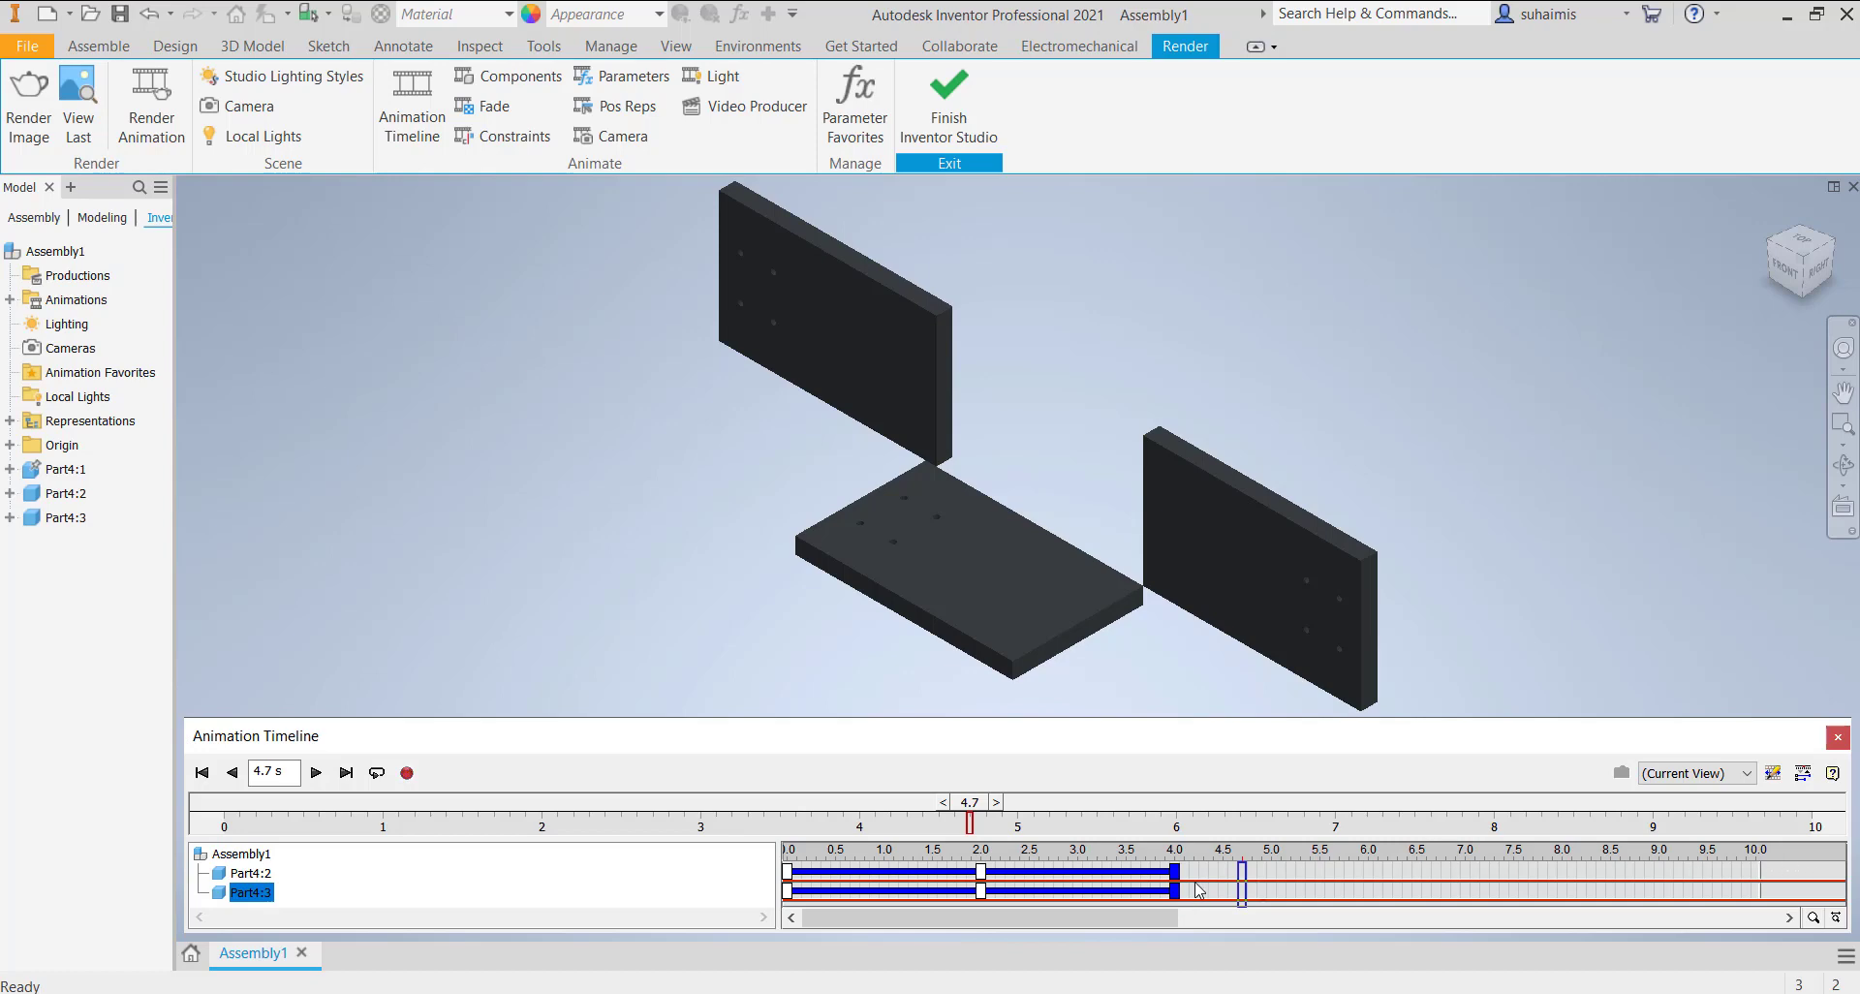
# - Mirror the last action of Part4:2 repeatedly until its back-and-forth movement extends to 10.0 s
pyautogui.click(1131, 871)
pyautogui.rightClick(1131, 871)
pyautogui.press('Escape')
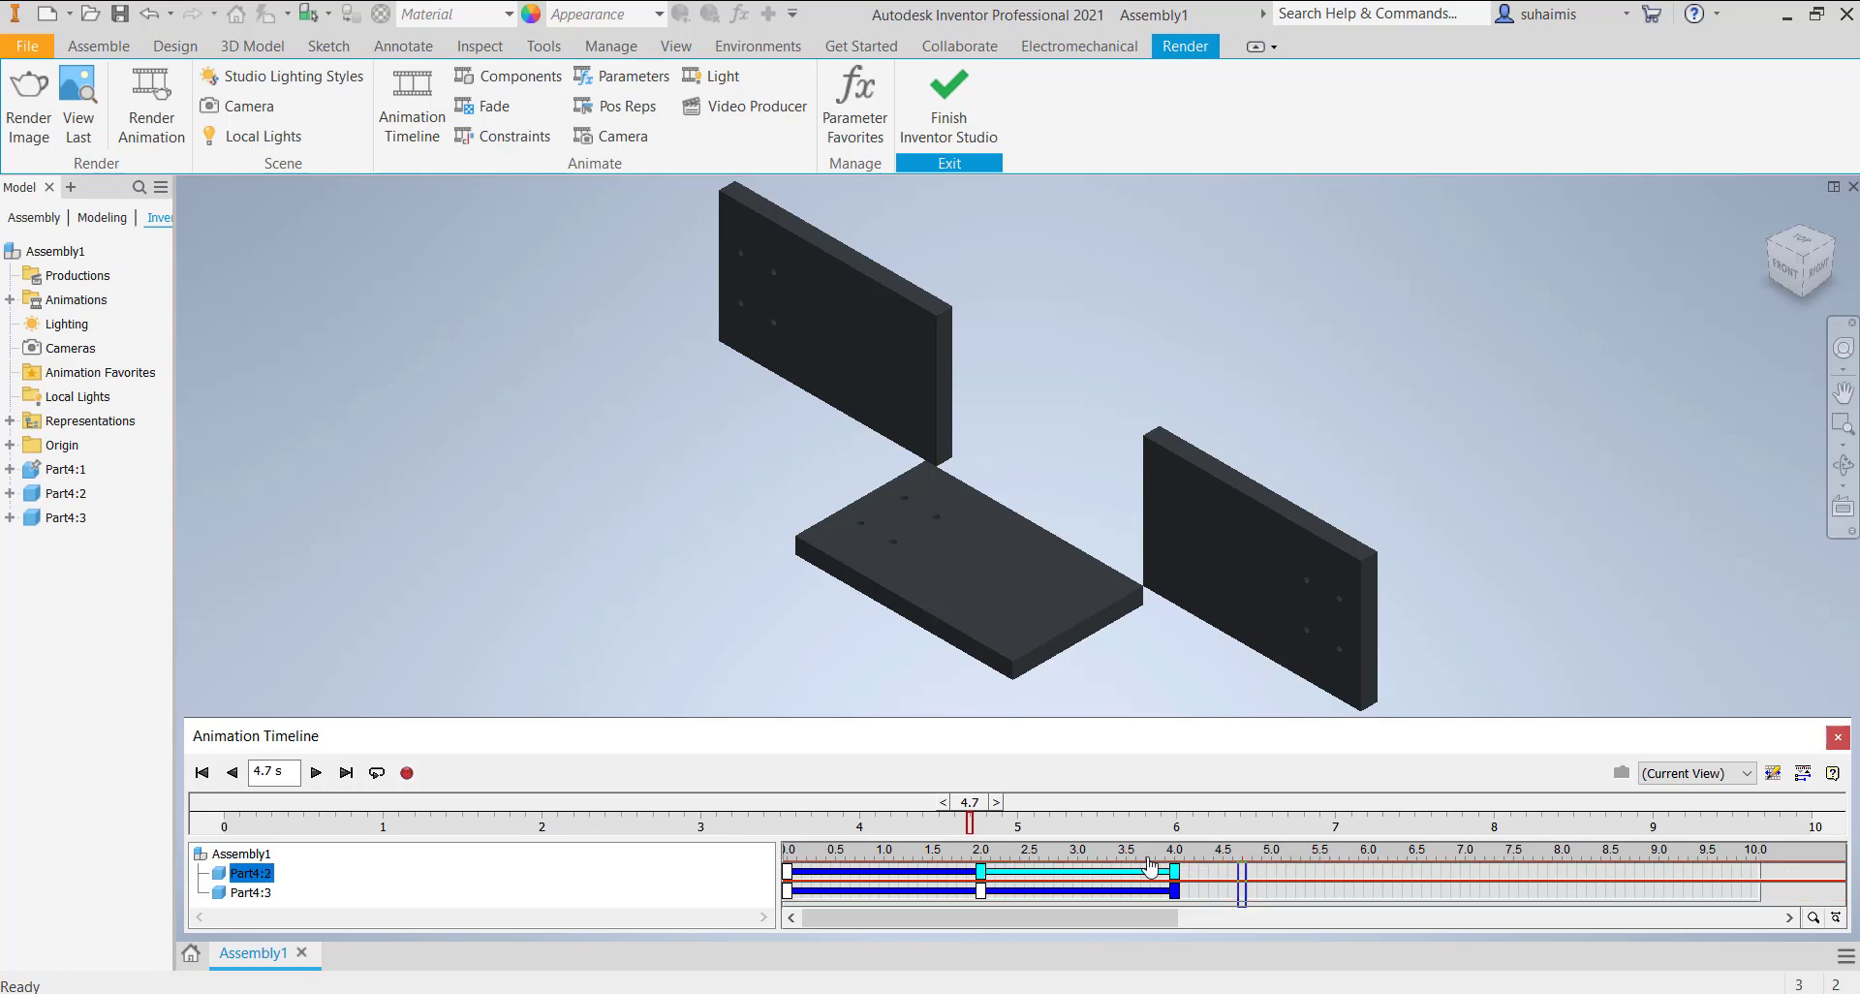
pyautogui.moveTo(1150, 869); pyautogui.dragTo(1240, 872)
pyautogui.rightClick(1259, 872)
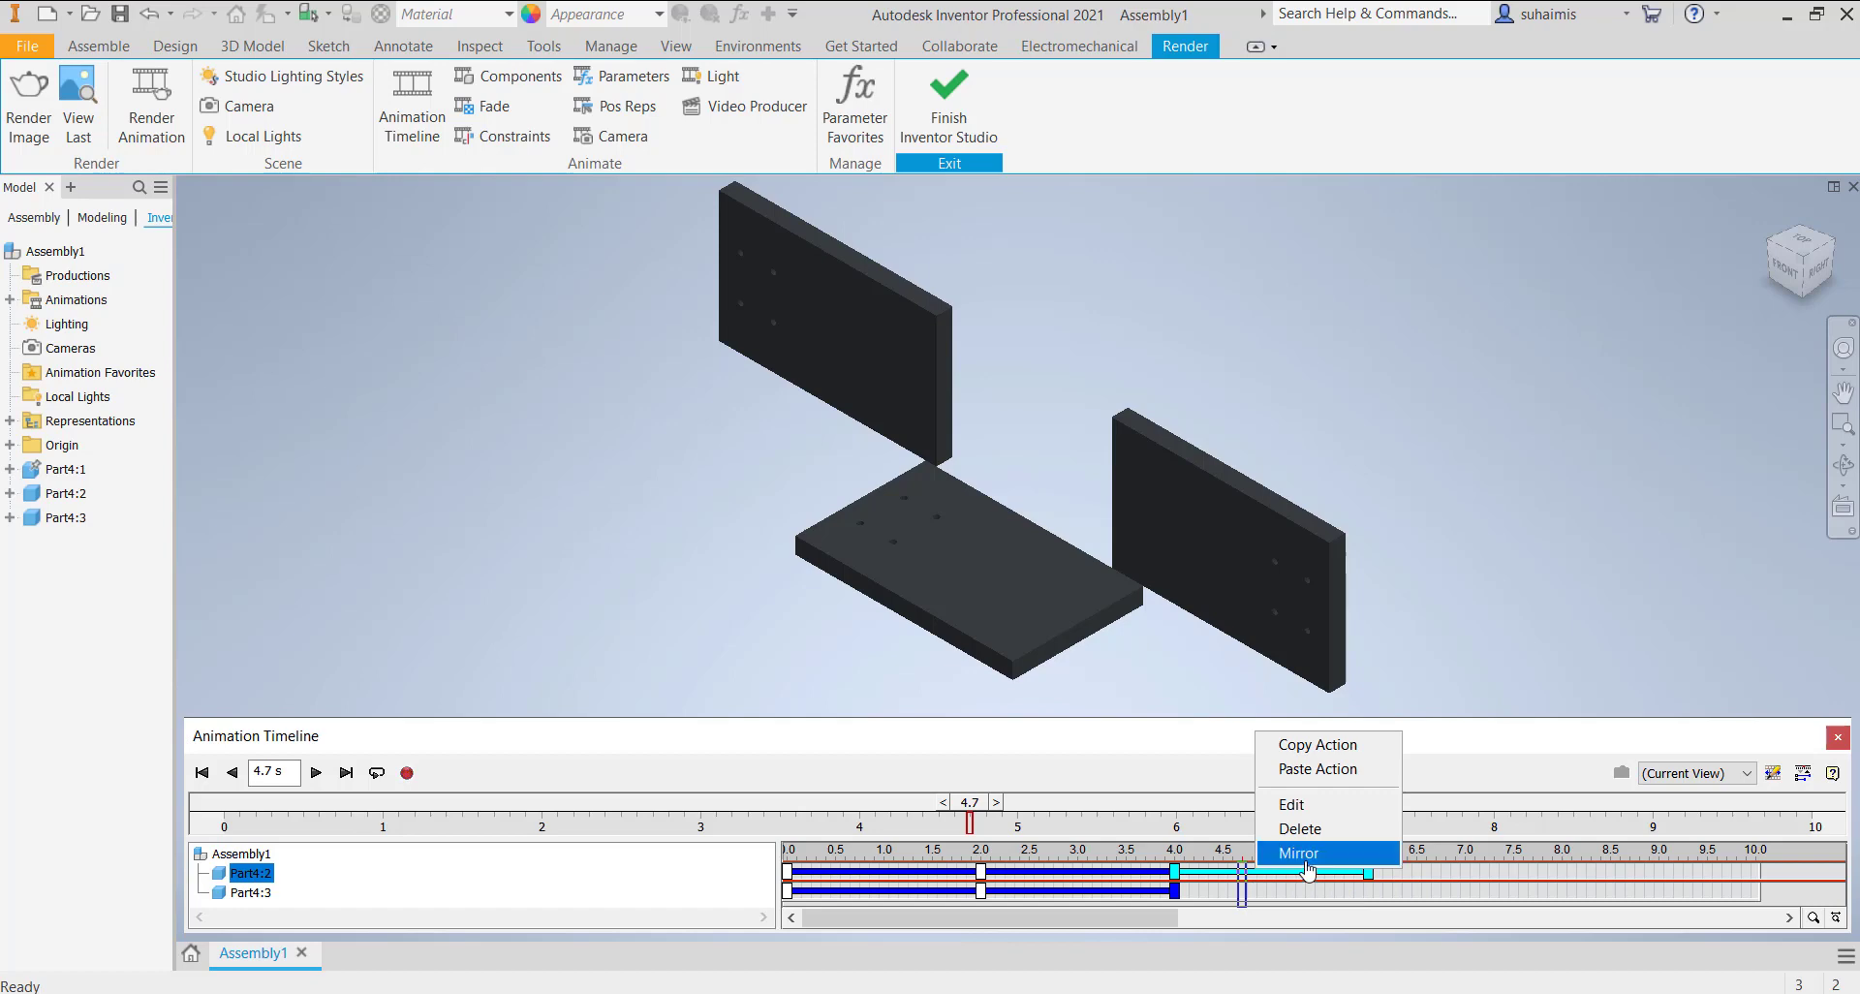
pyautogui.click(1305, 858)
pyautogui.rightClick(1422, 871)
pyautogui.click(1477, 854)
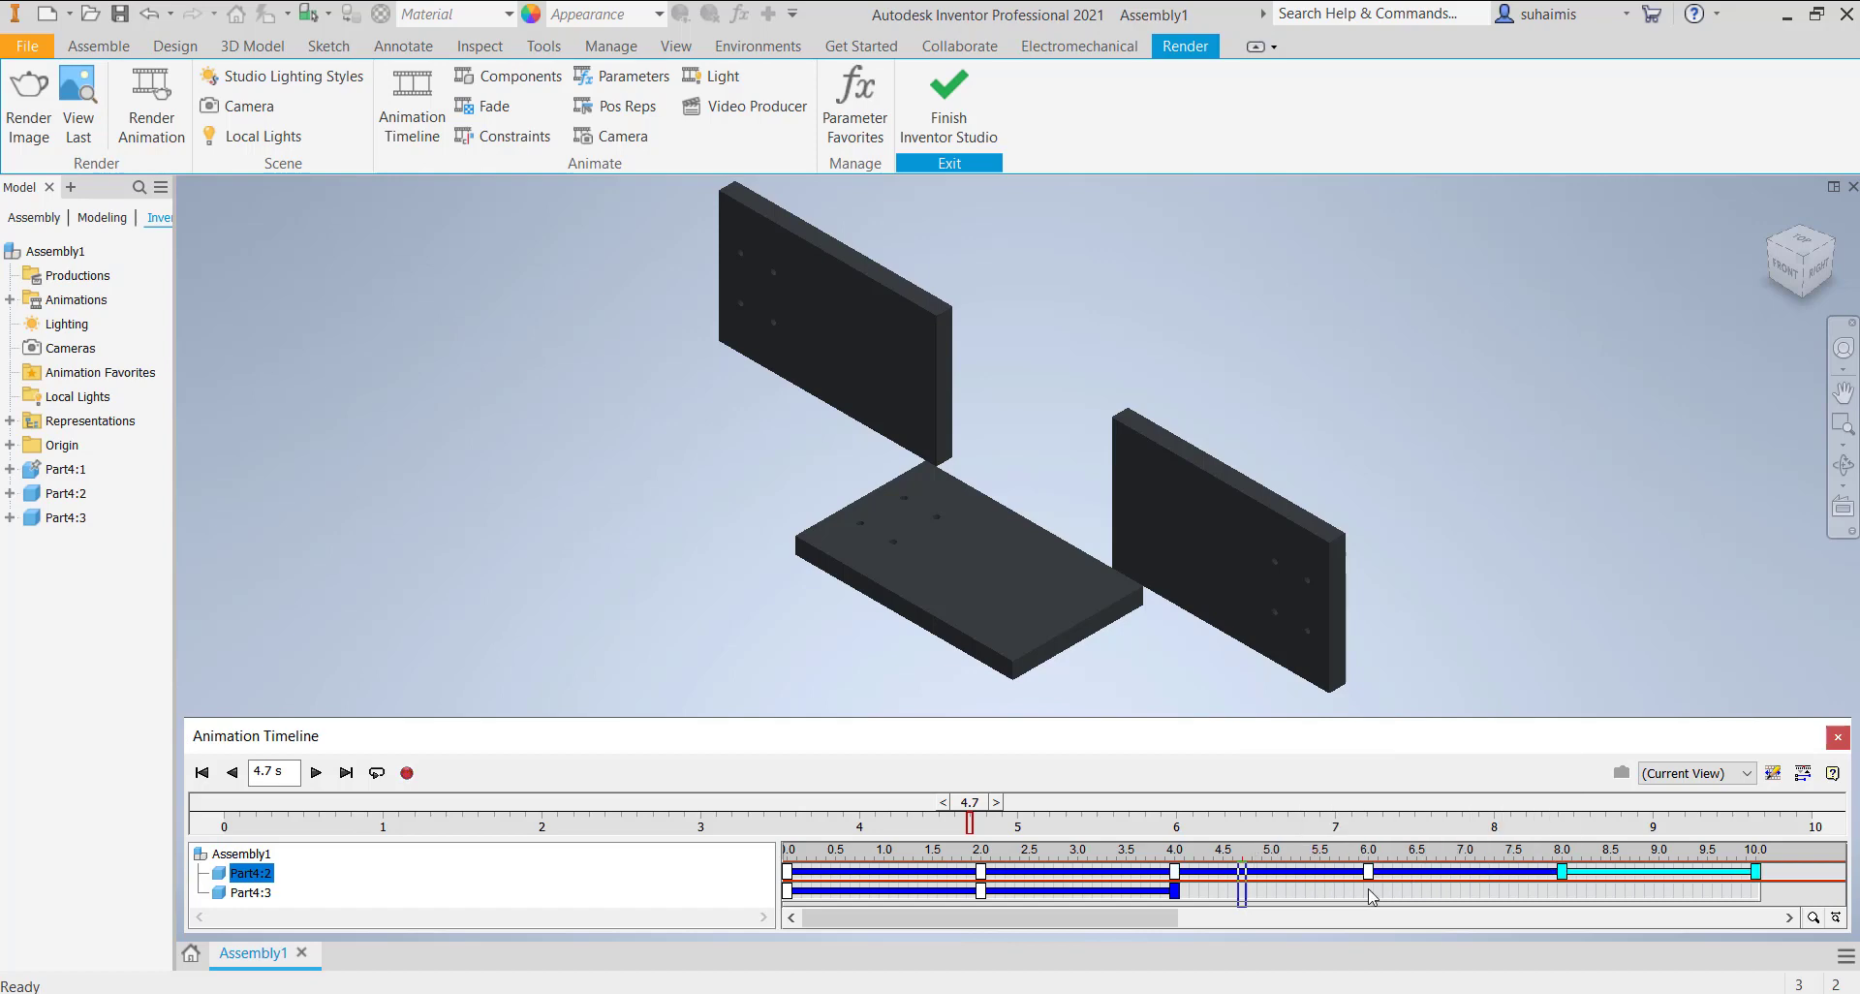
pyautogui.click(1153, 889)
pyautogui.rightClick(1149, 891)
pyautogui.click(1206, 874)
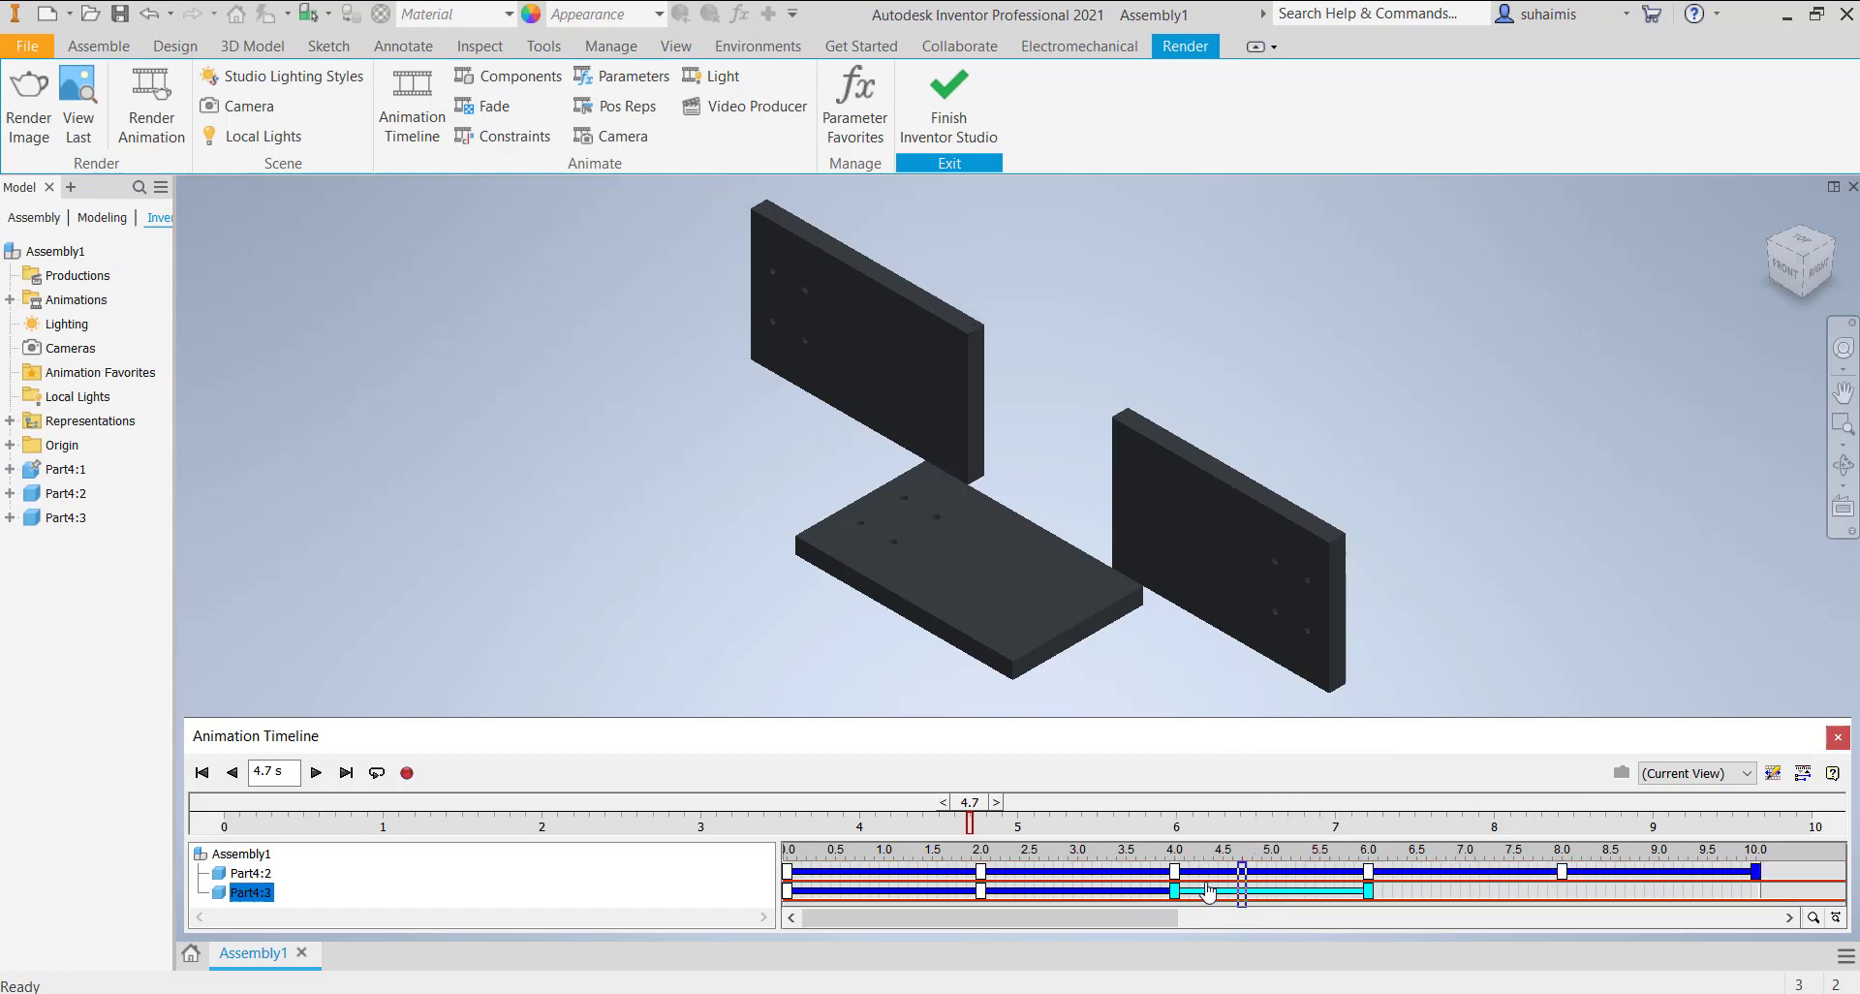
pyautogui.rightClick(1220, 891)
pyautogui.click(1269, 846)
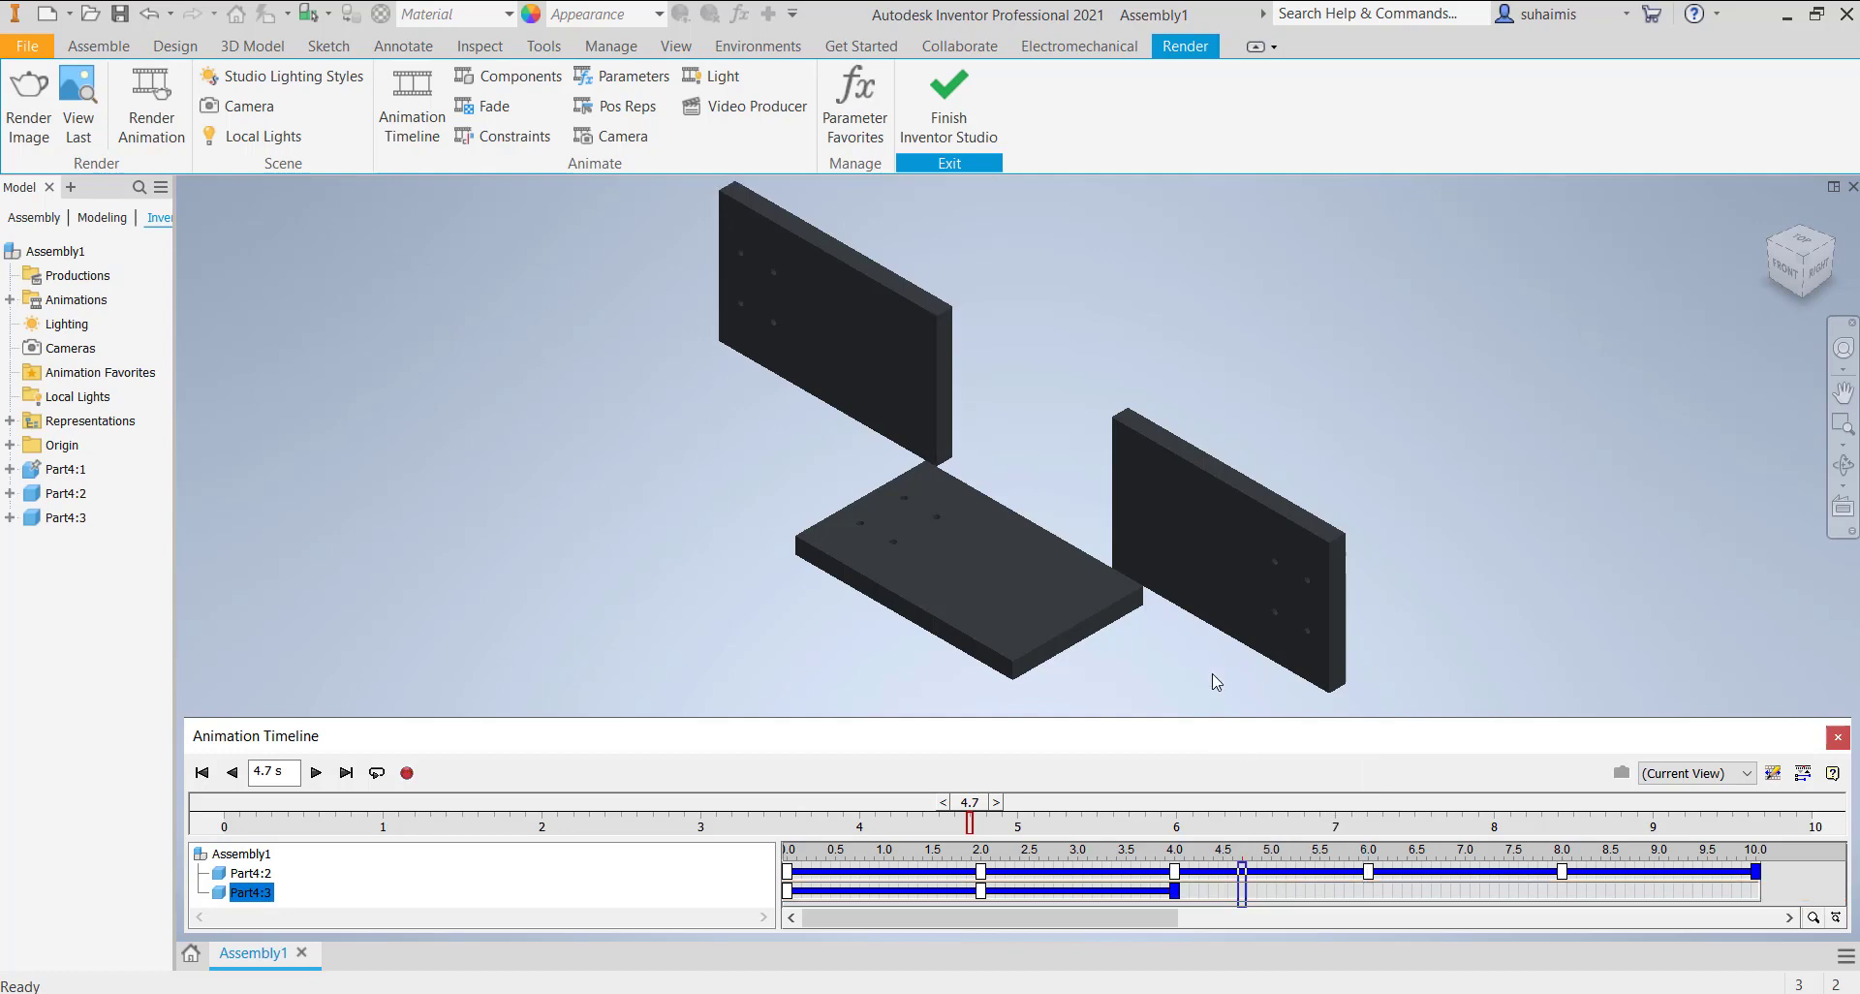
# - Mirror Part4:3's last action repeatedly until its movement extends to 10.0 s, and replay the whole animation from the start
pyautogui.rightClick(1151, 891)
pyautogui.click(1199, 874)
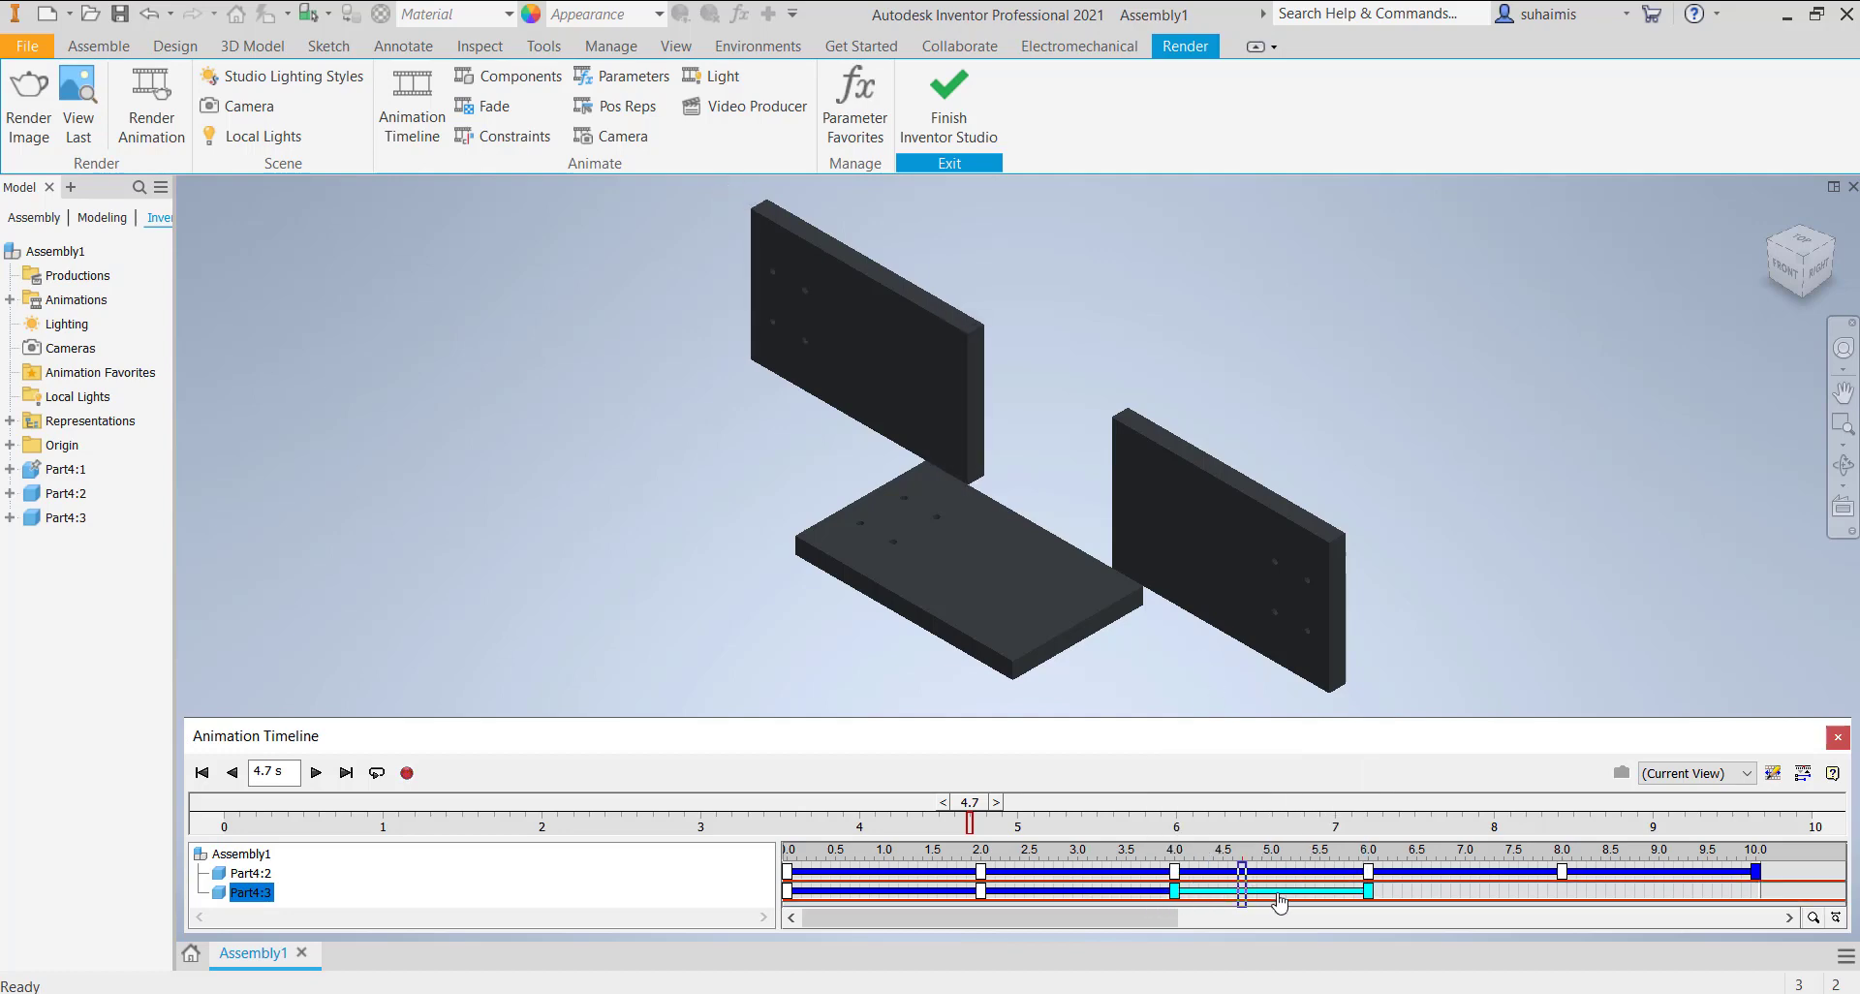
pyautogui.rightClick(1279, 901)
pyautogui.click(1322, 876)
pyautogui.rightClick(1450, 896)
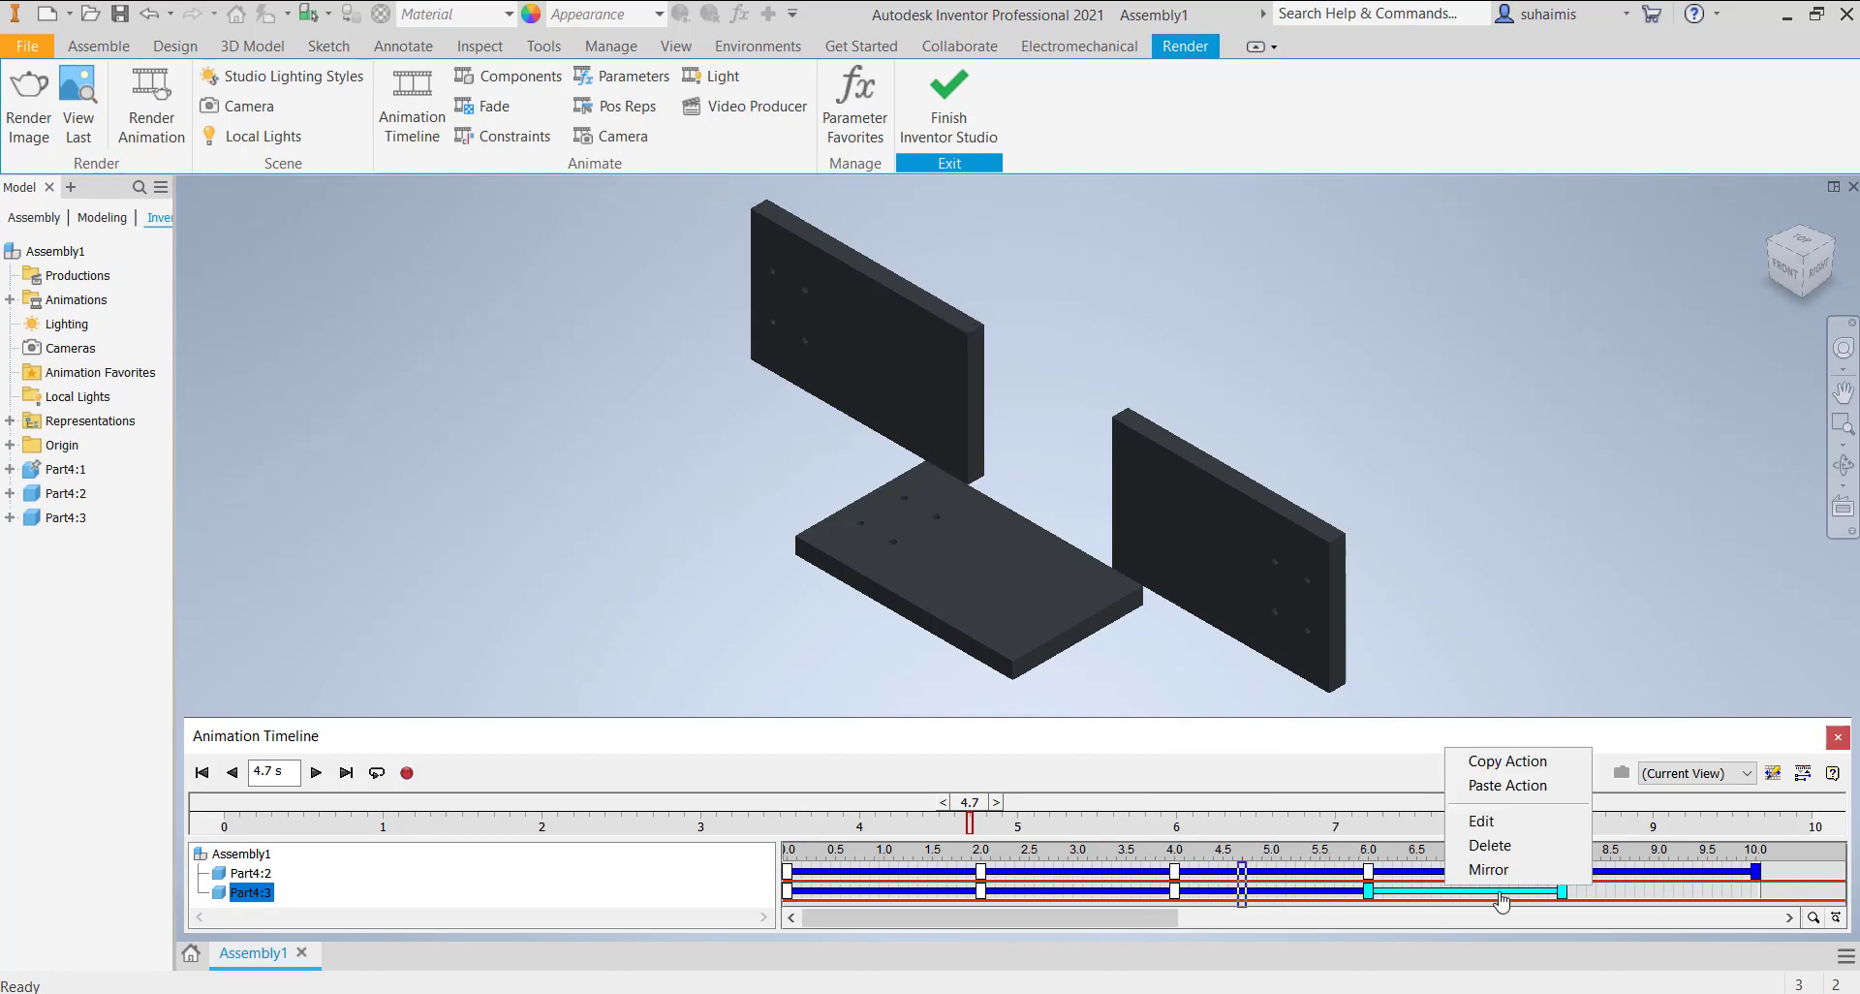
pyautogui.click(1477, 870)
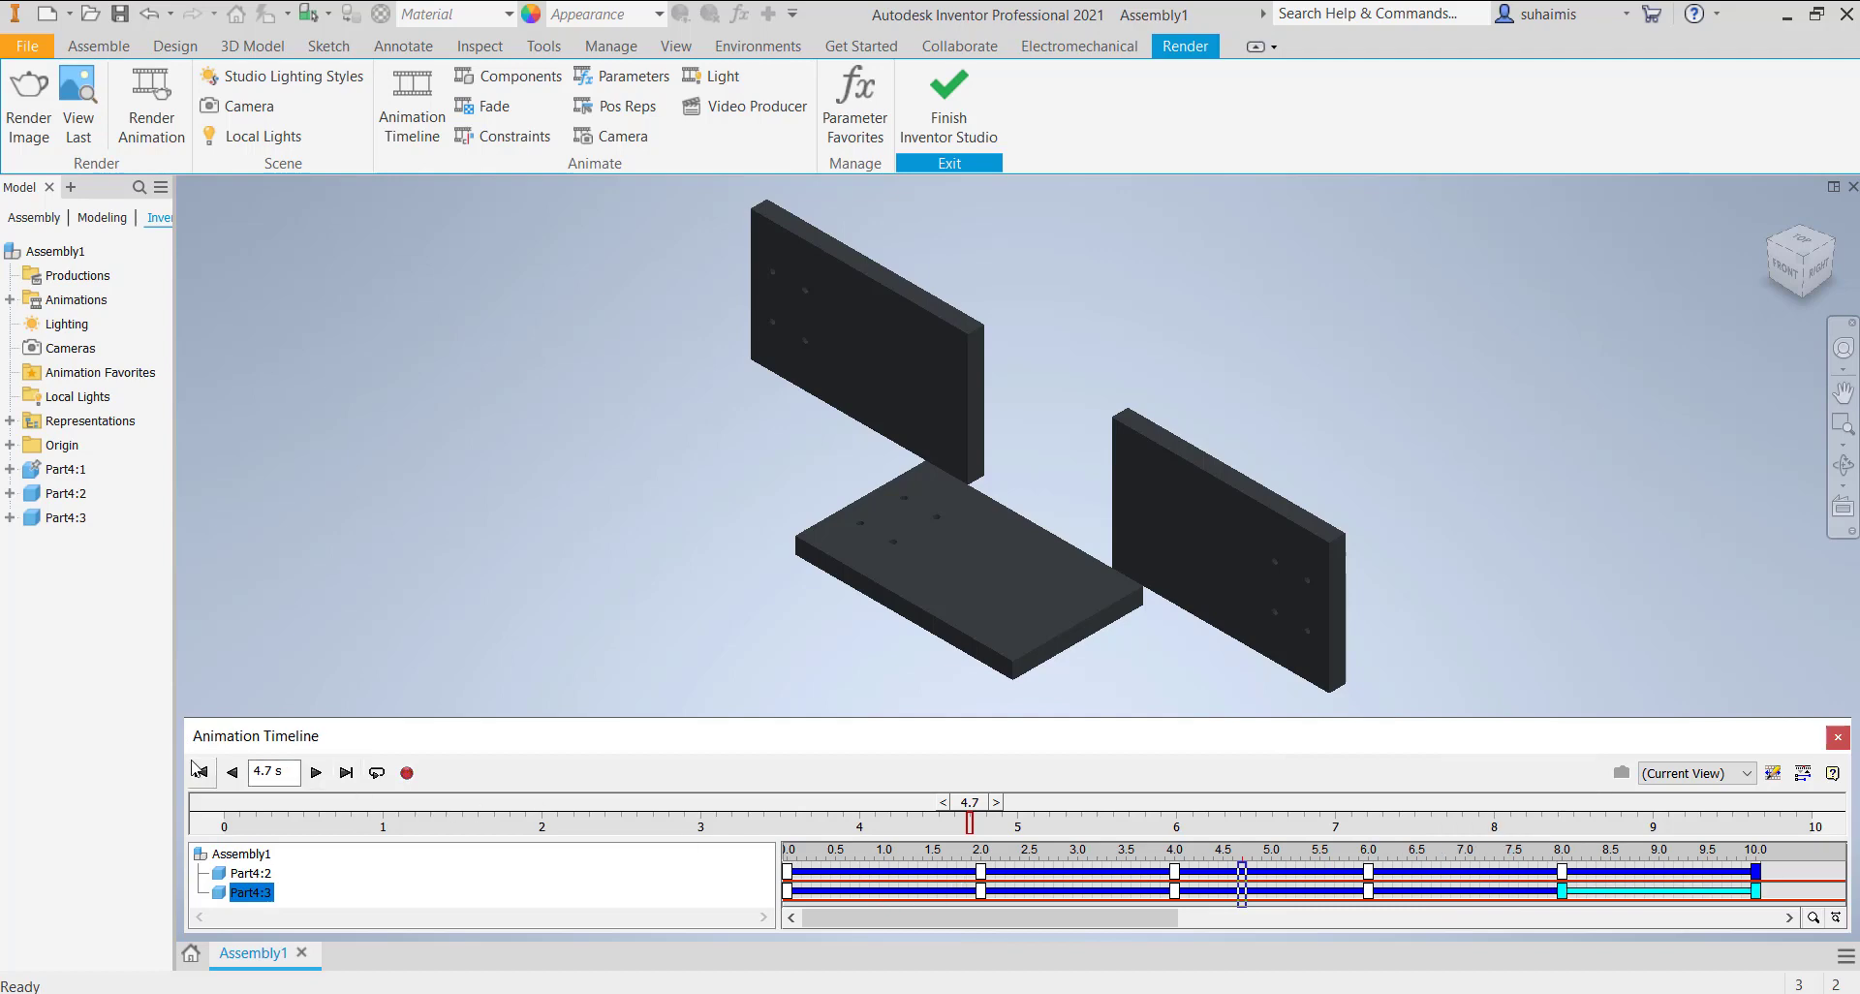
pyautogui.click(199, 770)
pyautogui.click(315, 773)
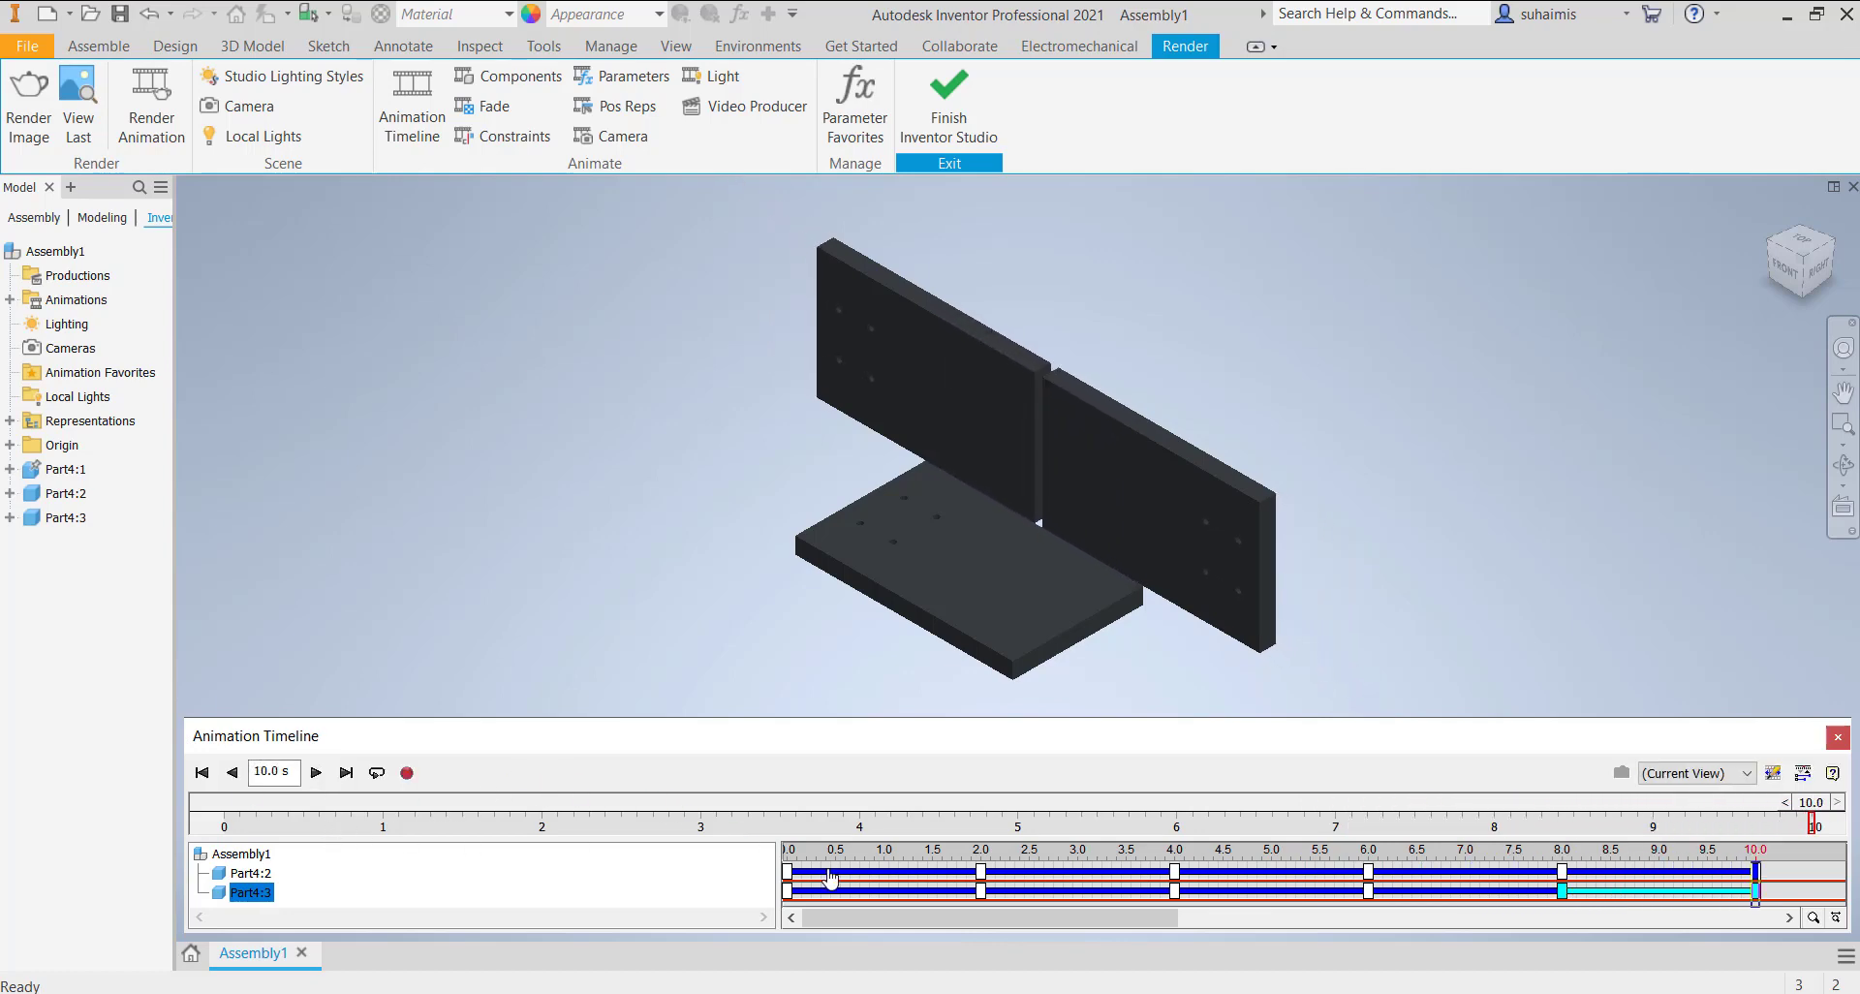
# - Open the Render Animation settings and review the camera, lighting style, output and renderer options
pyautogui.click(405, 773)
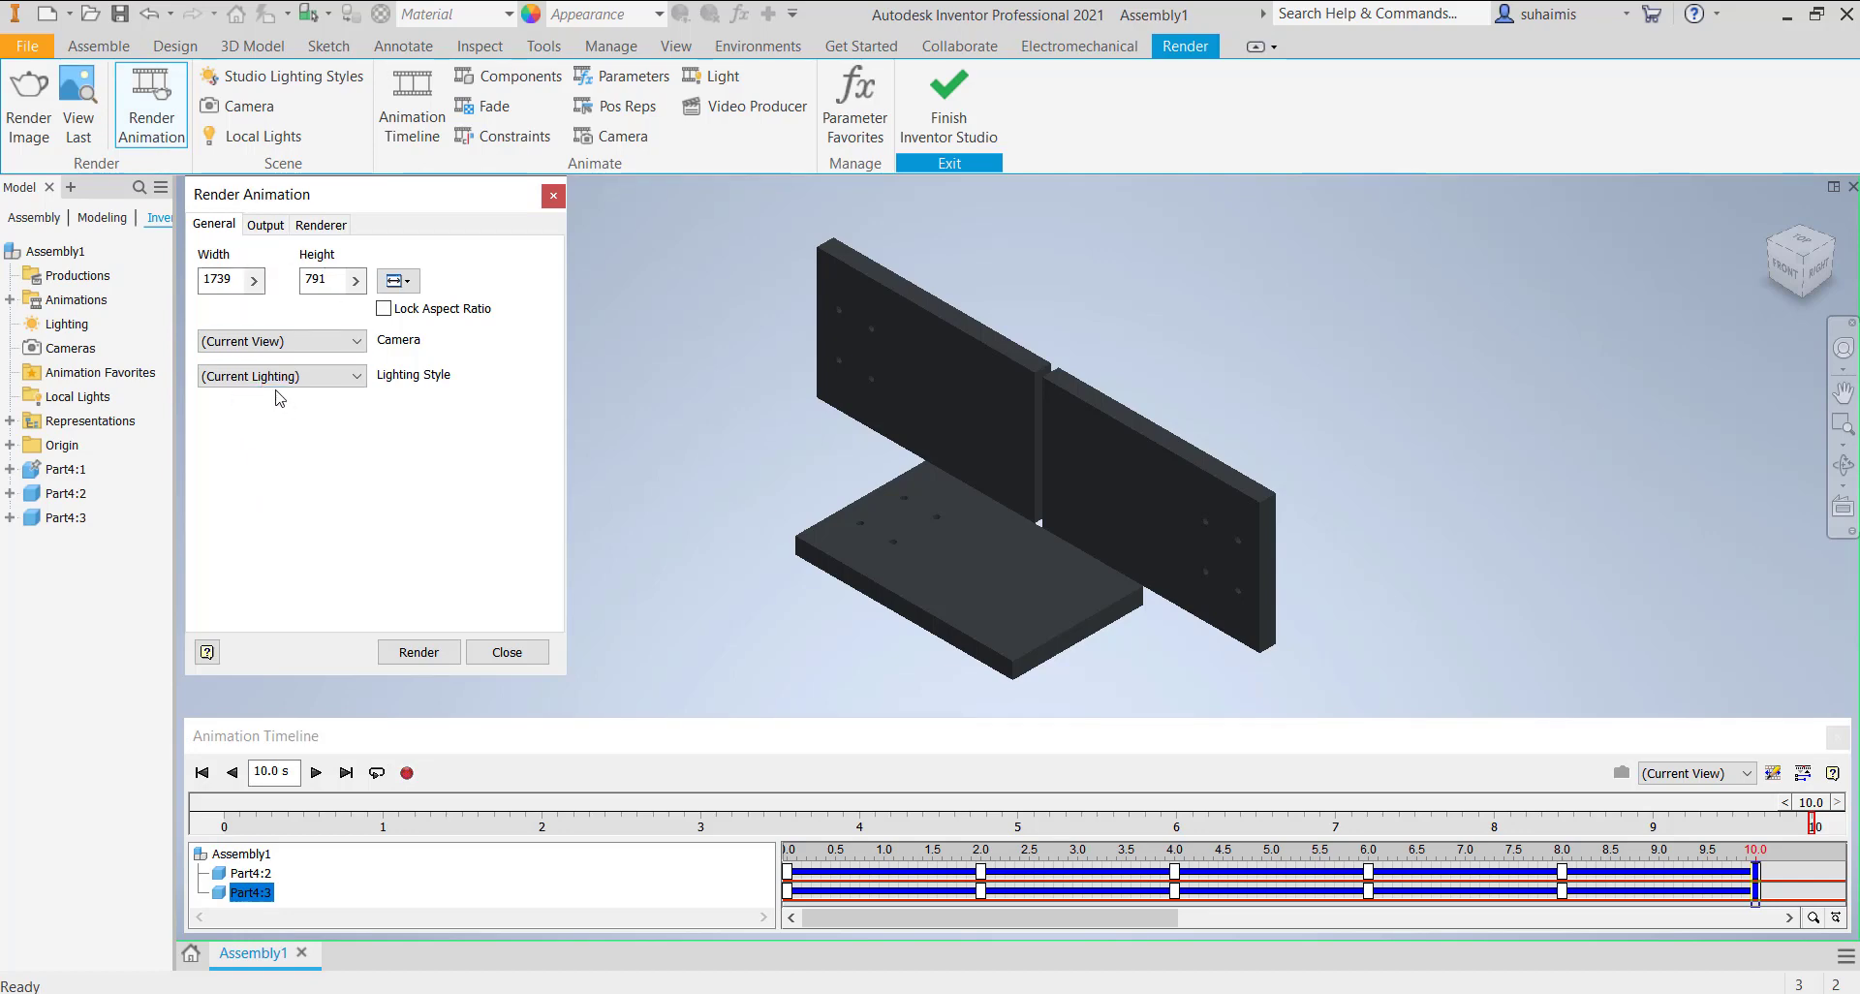
pyautogui.click(318, 351)
pyautogui.click(320, 360)
pyautogui.click(323, 378)
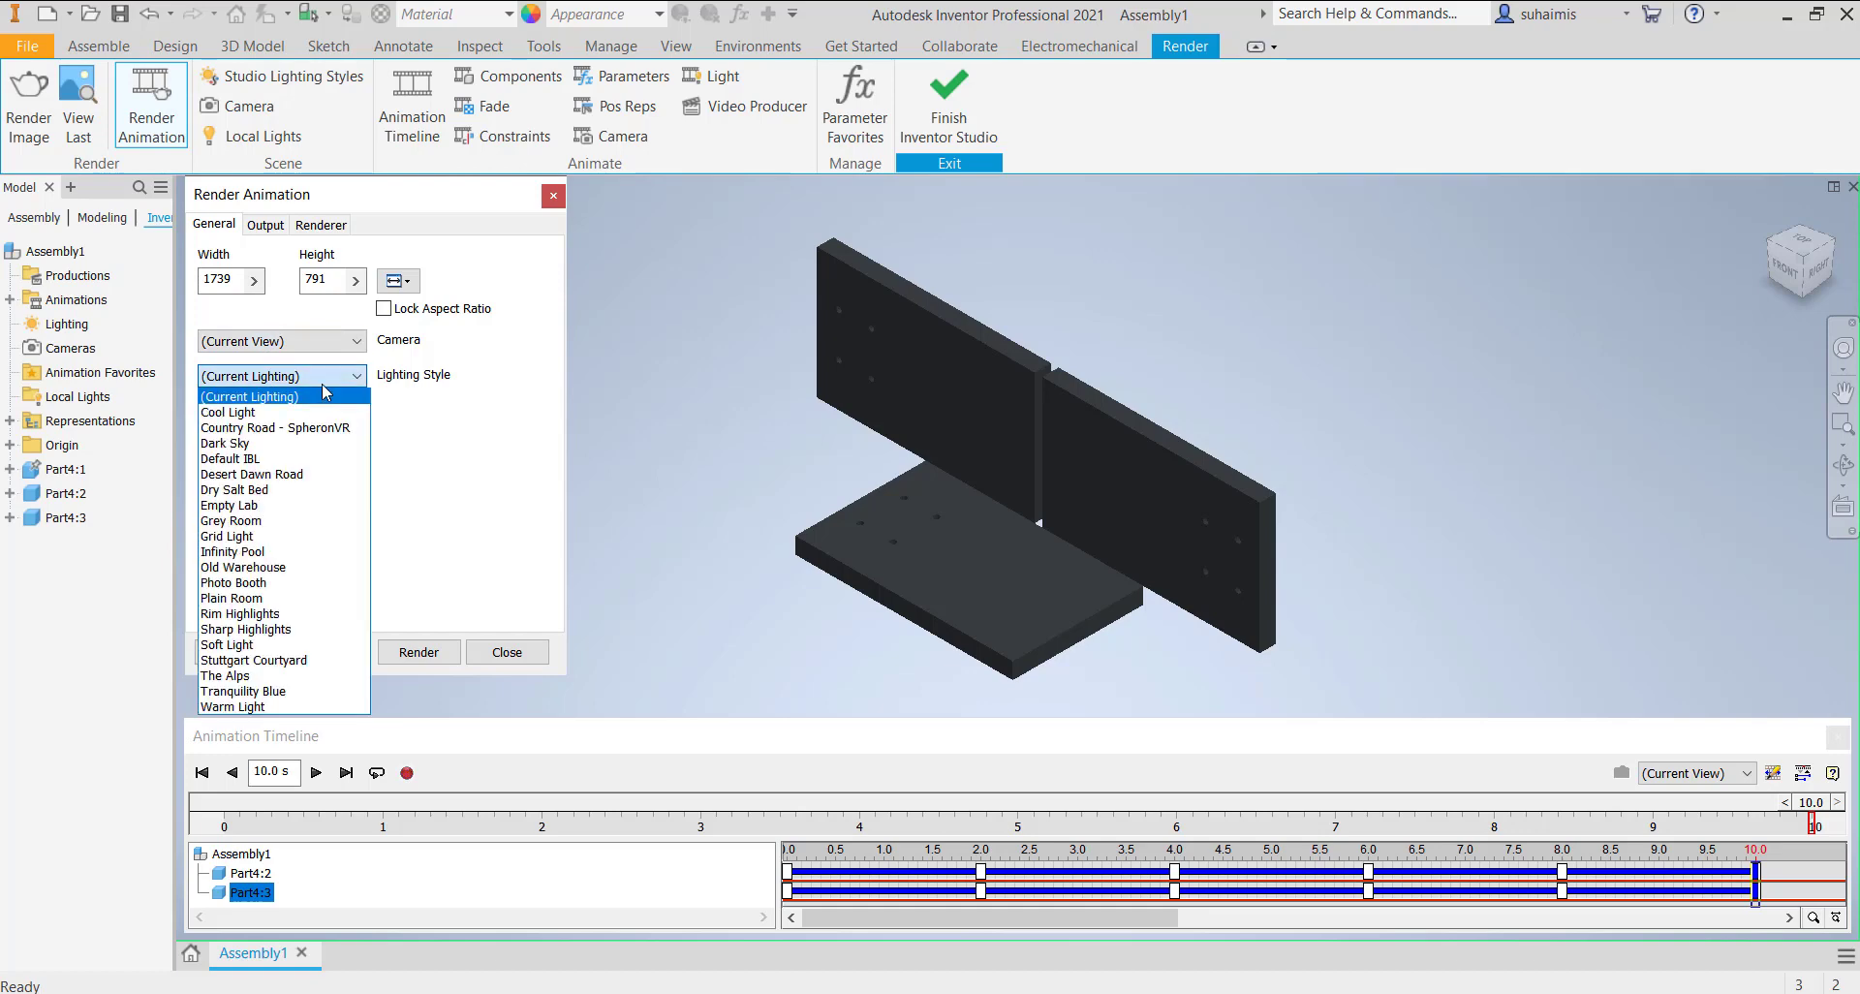
pyautogui.click(327, 383)
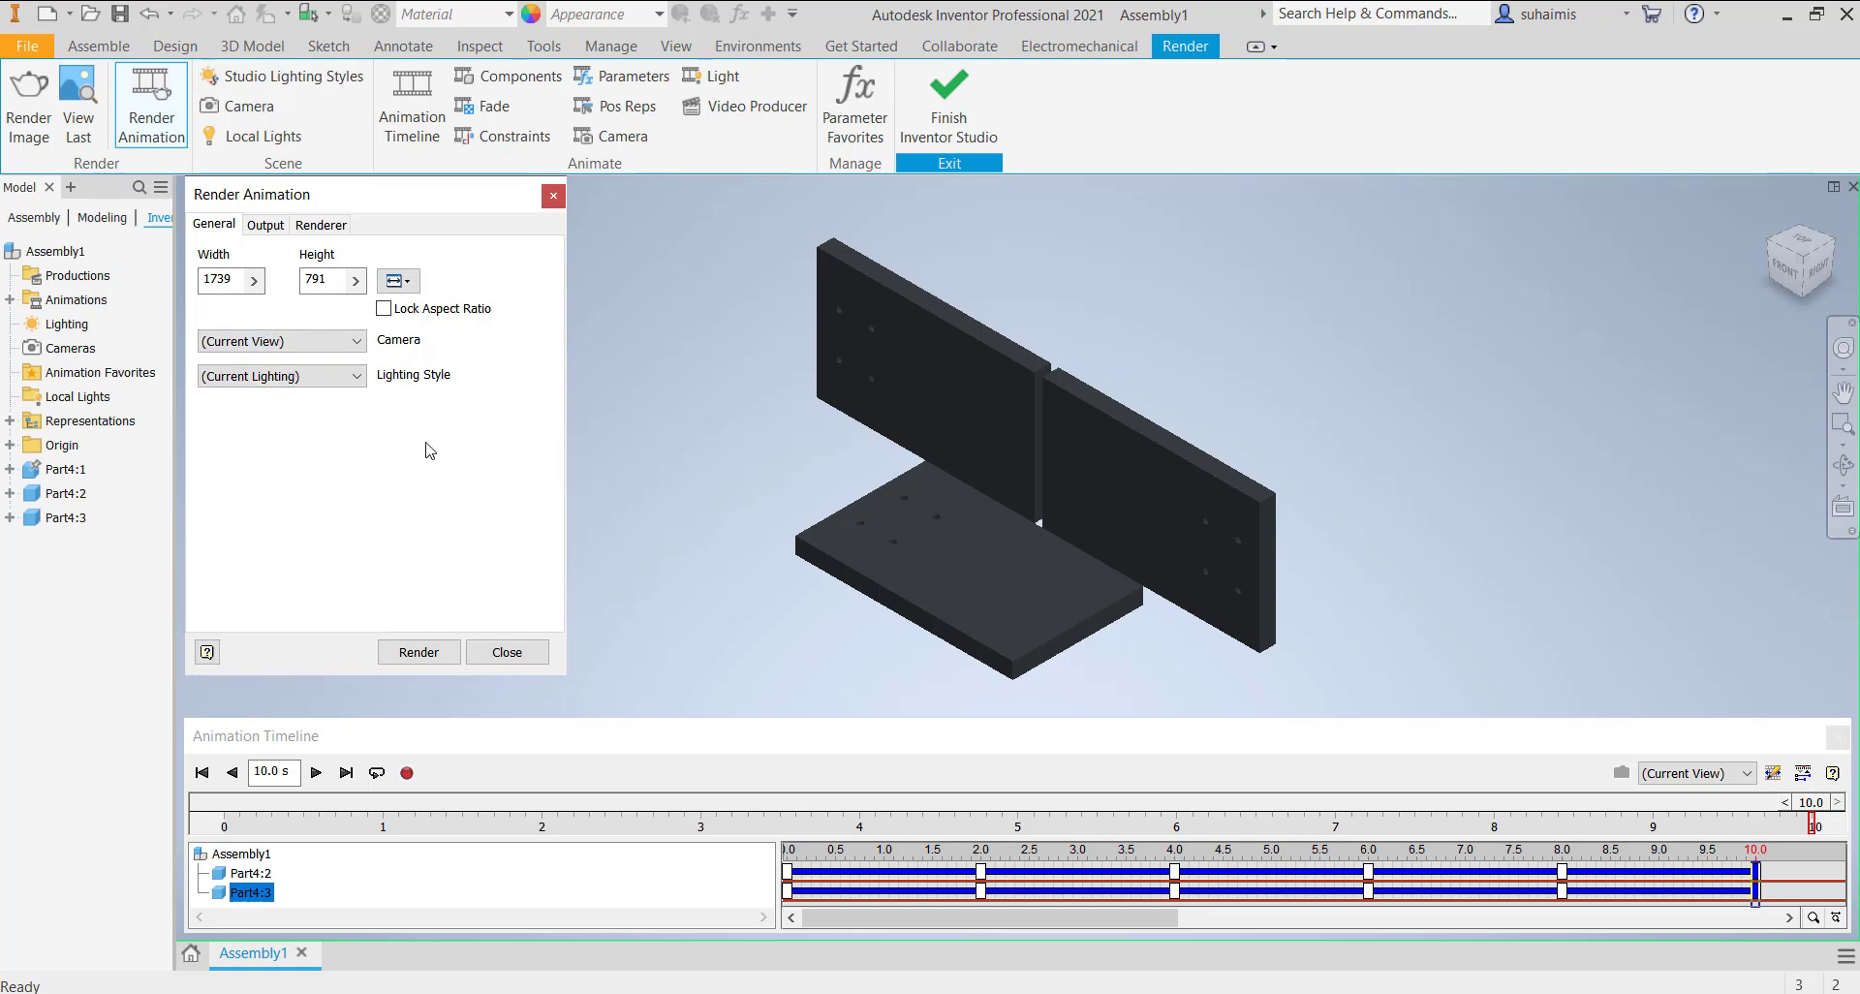
pyautogui.click(276, 228)
pyautogui.click(314, 227)
pyautogui.click(215, 224)
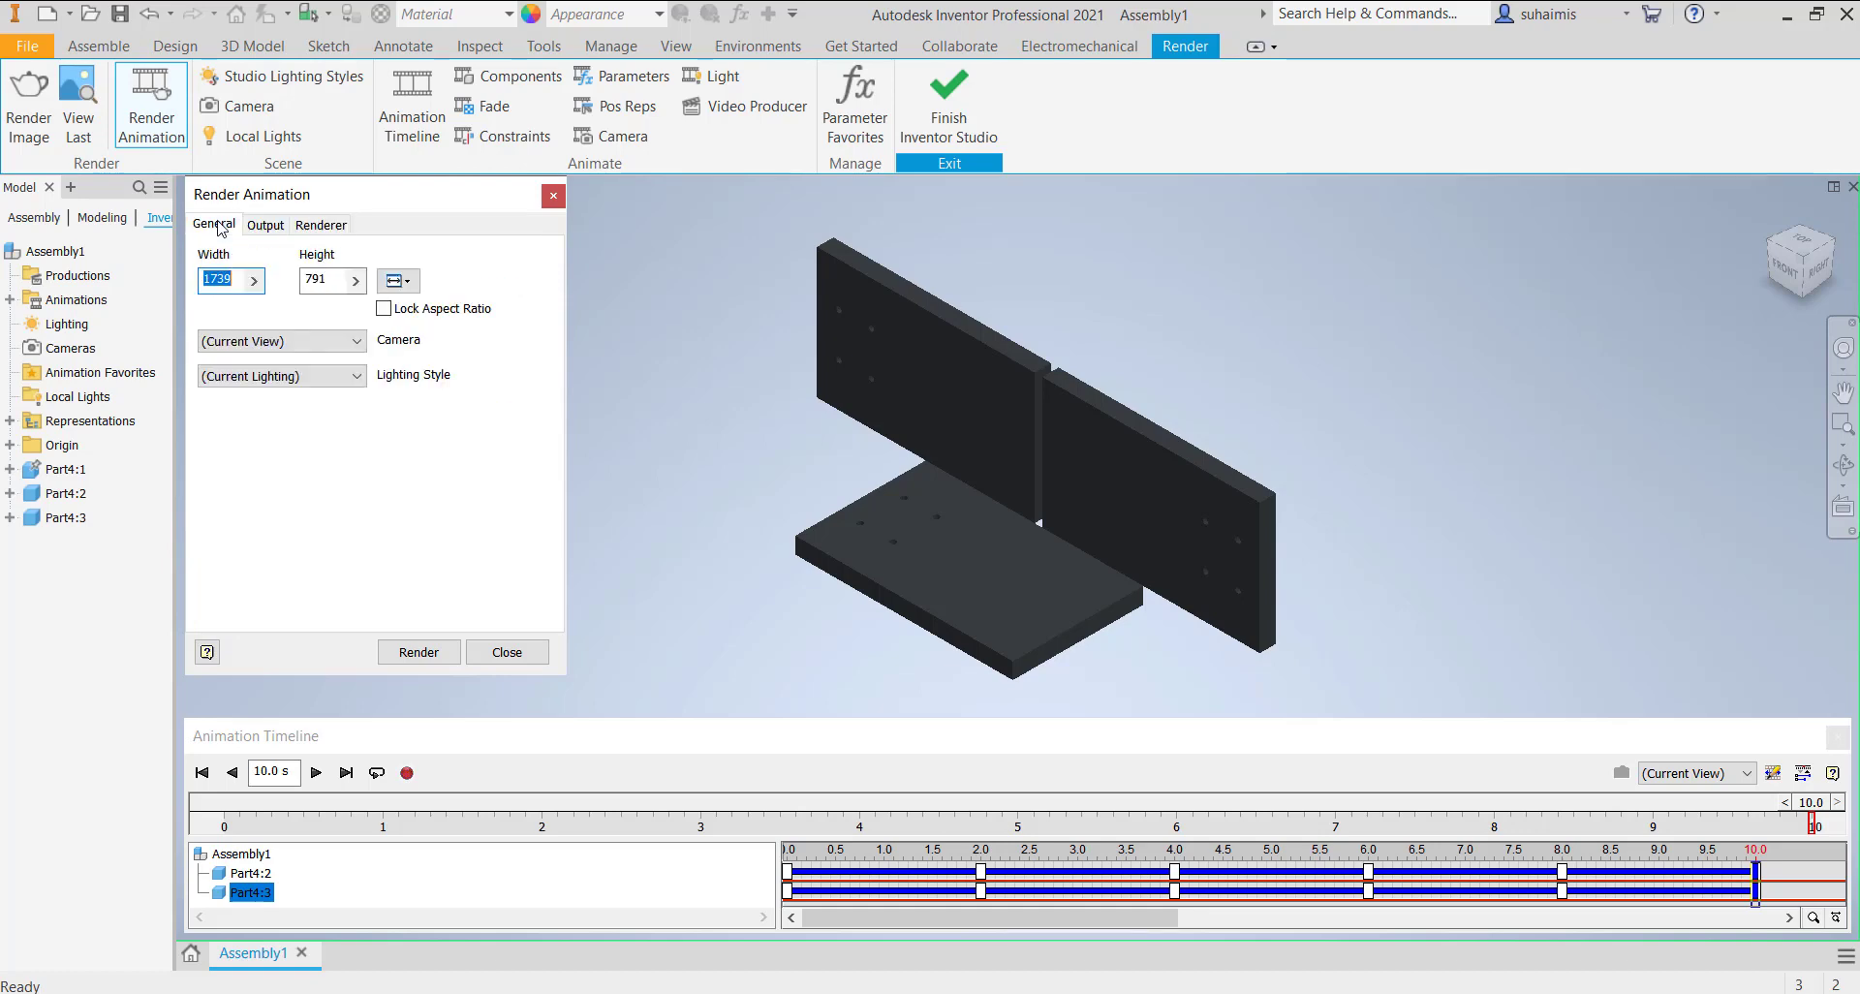
# - Set the end of the animation's render time range to 10.0 s
pyautogui.click(422, 658)
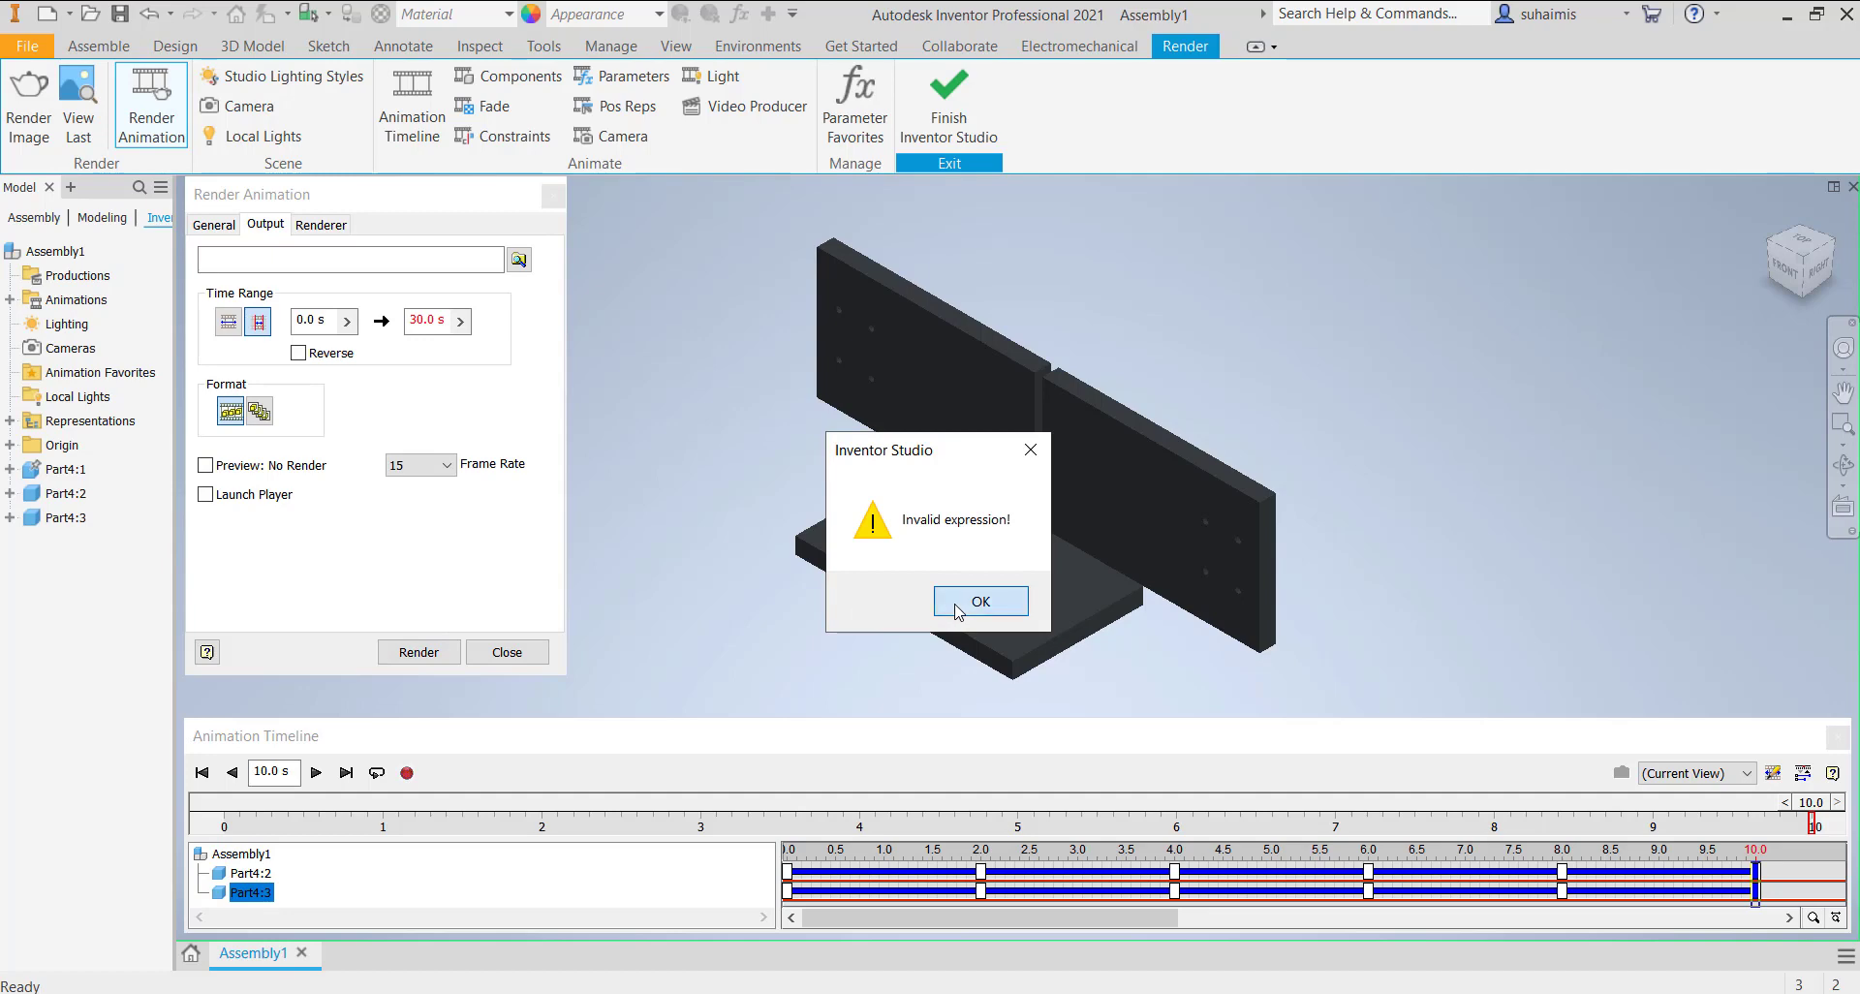
pyautogui.click(979, 602)
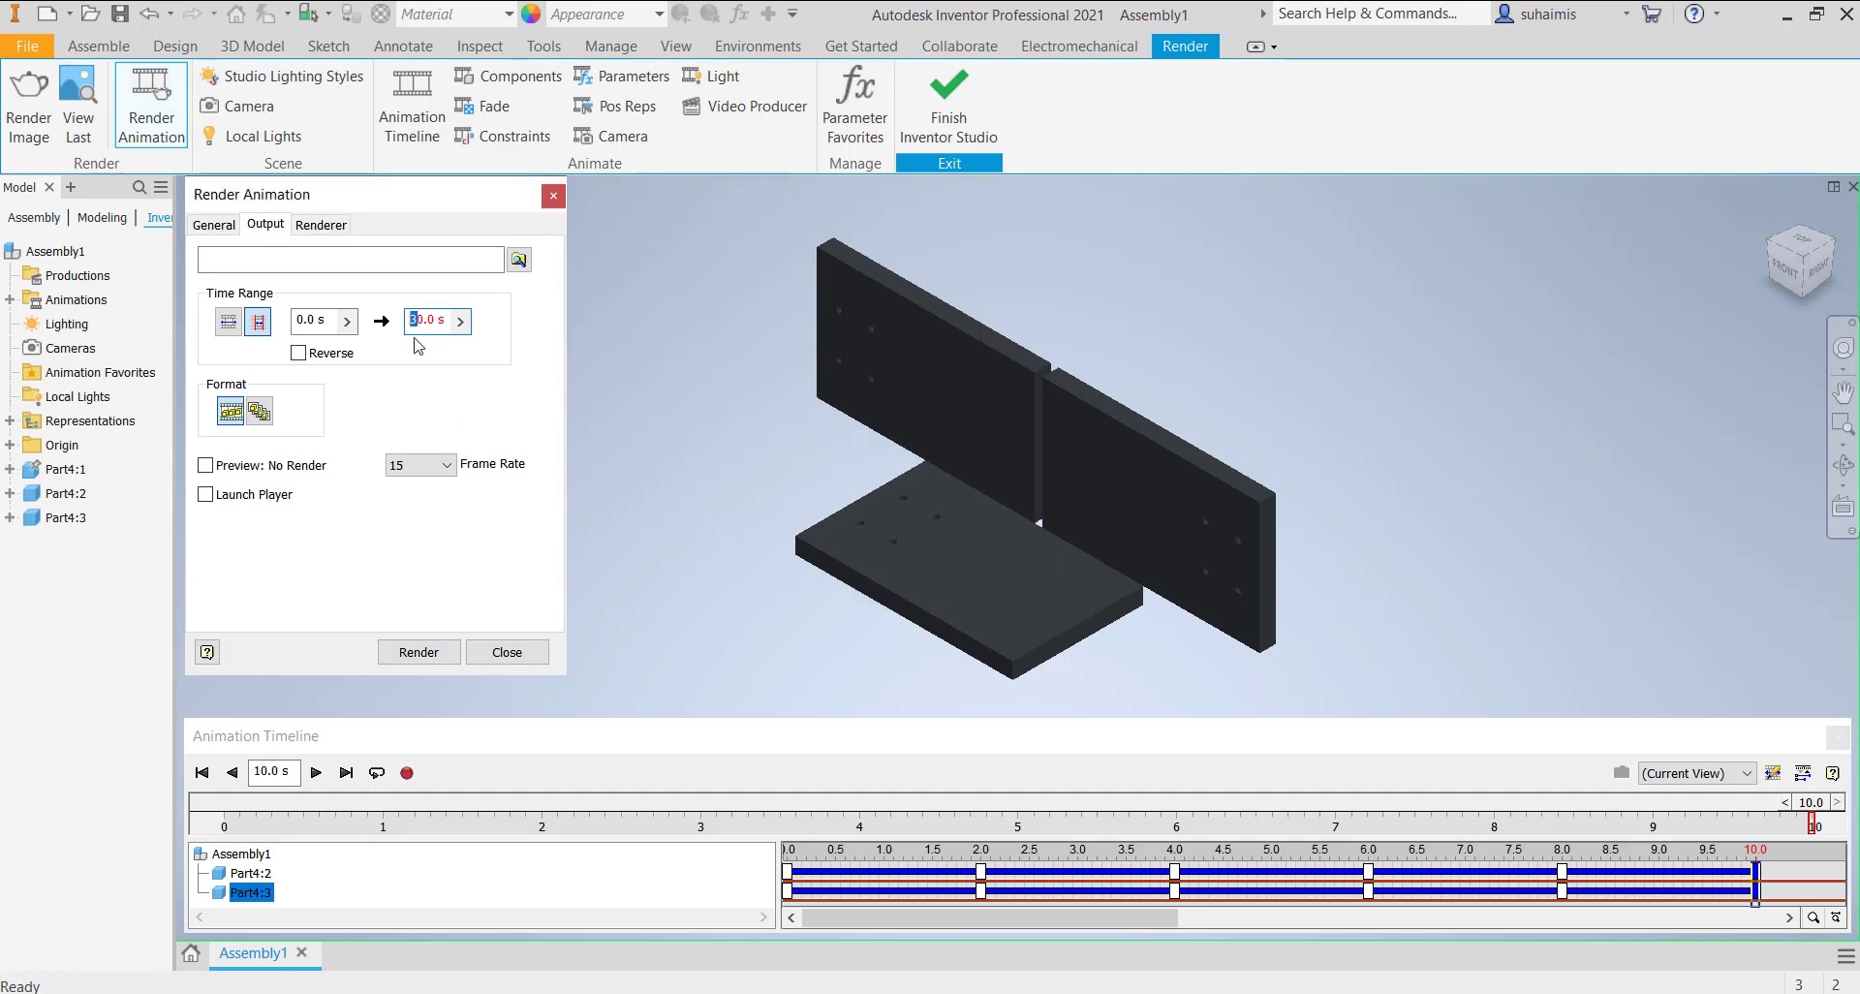
pyautogui.write('1')
# - Render the animation to Assembly1.wmv in Documents with a custom network bandwidth of 1012 Kbps
pyautogui.click(386, 651)
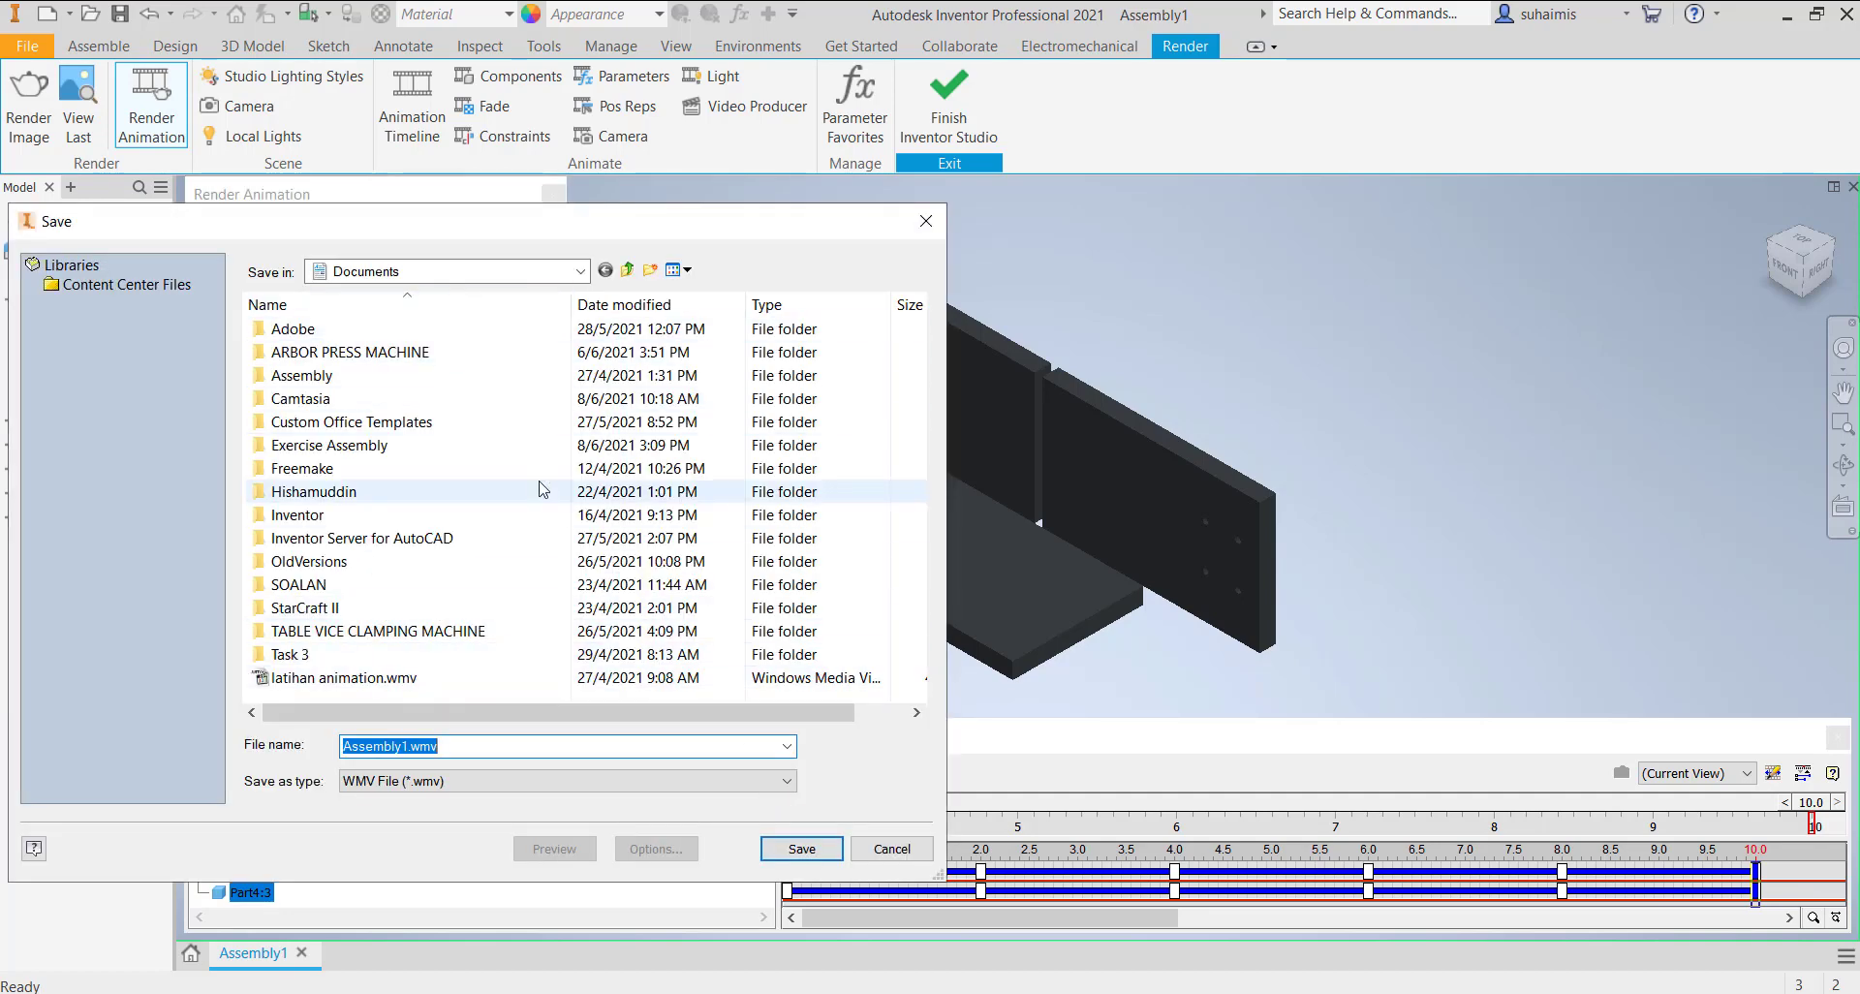
pyautogui.click(826, 859)
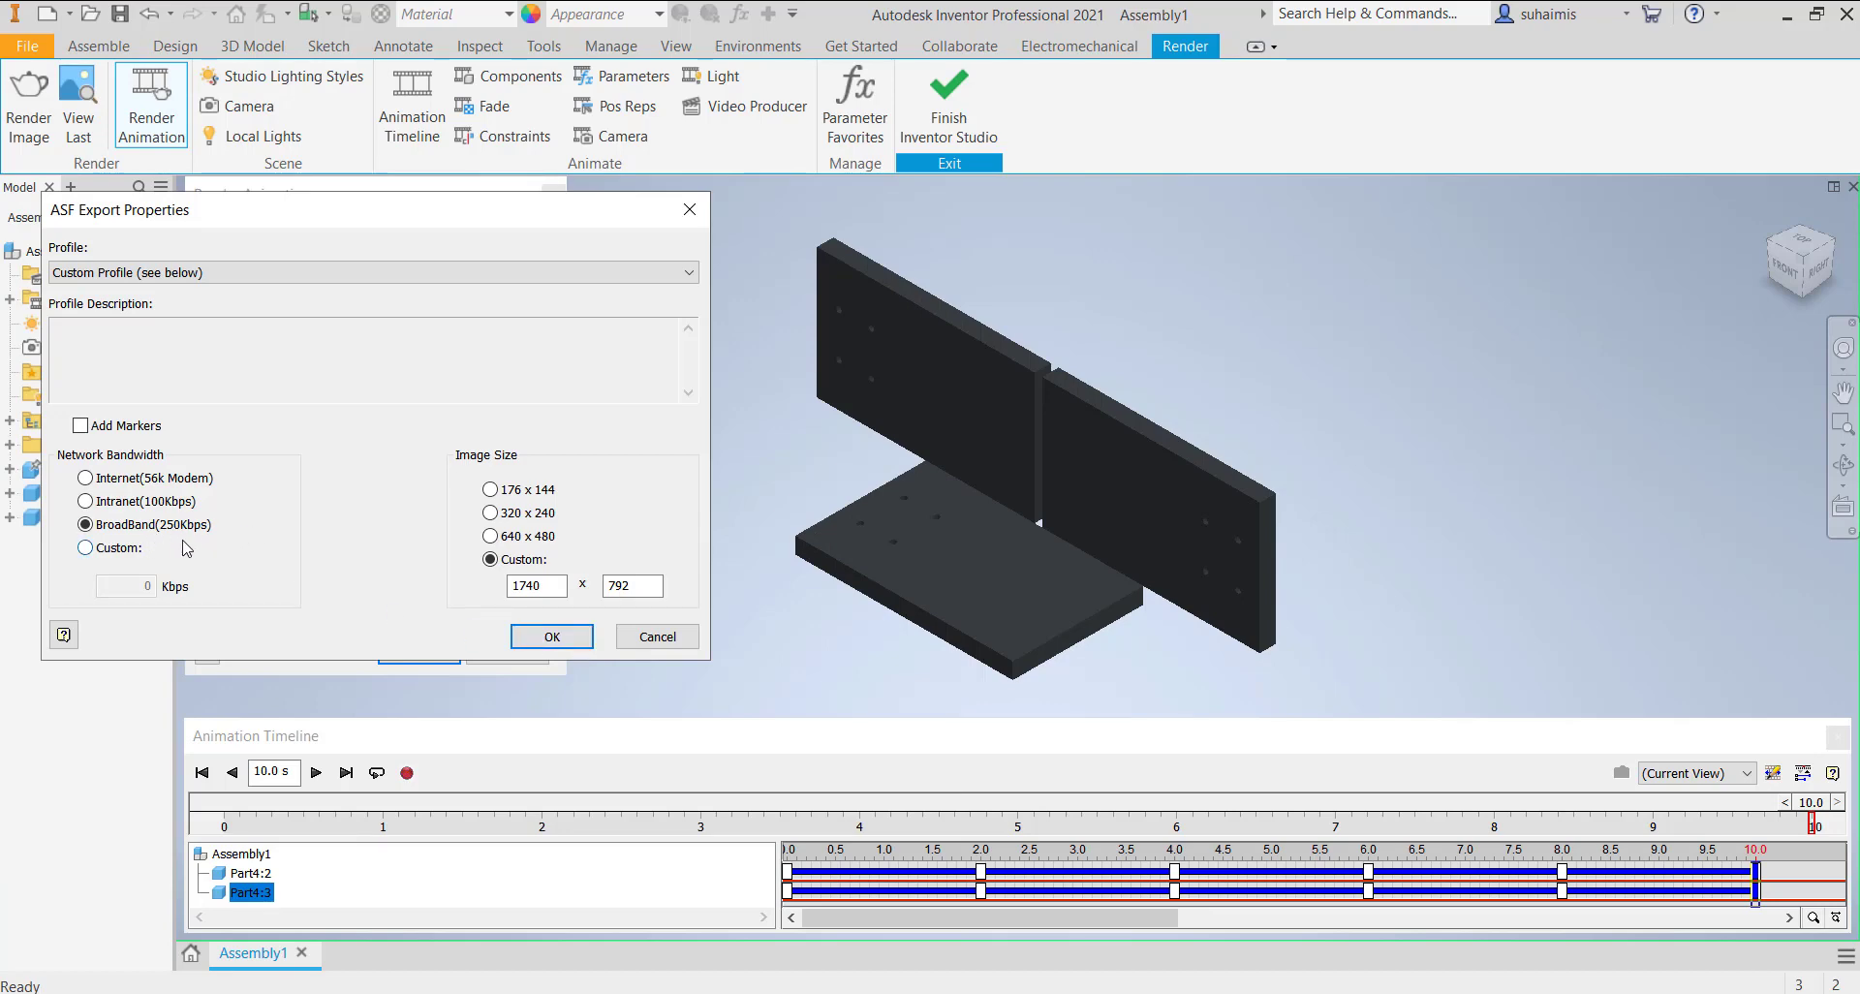
pyautogui.click(137, 553)
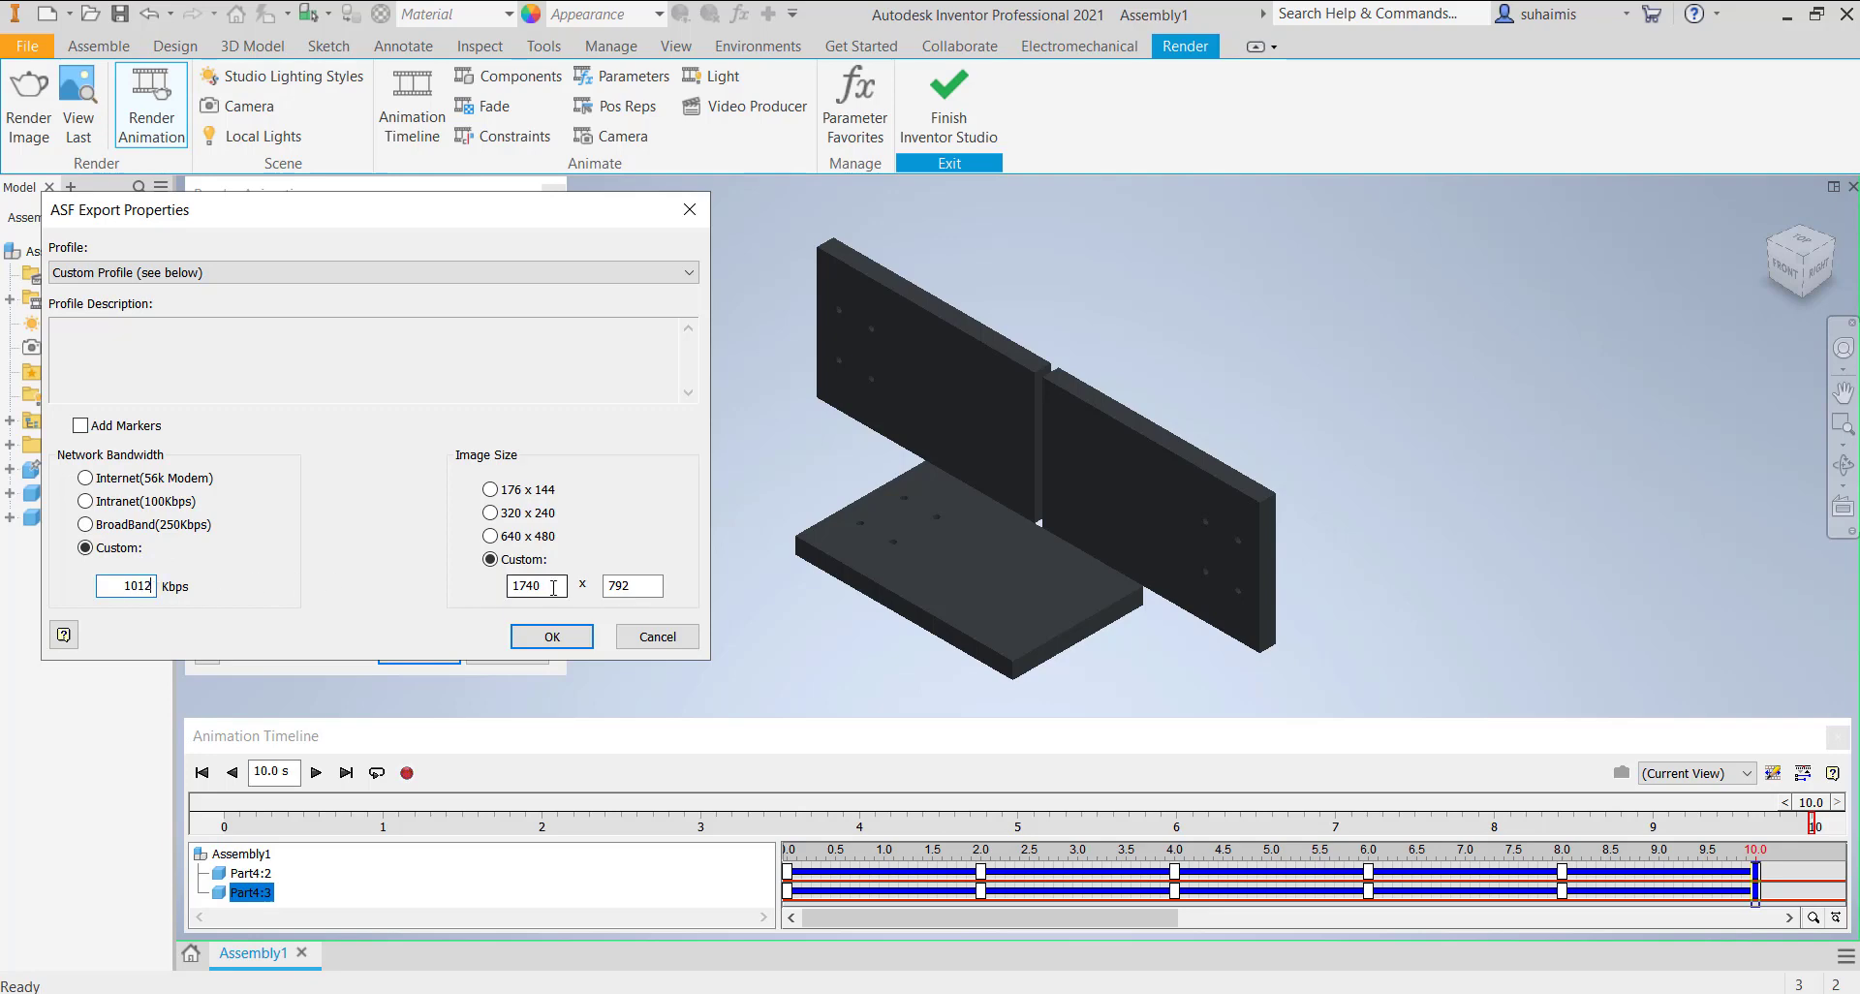
pyautogui.click(551, 637)
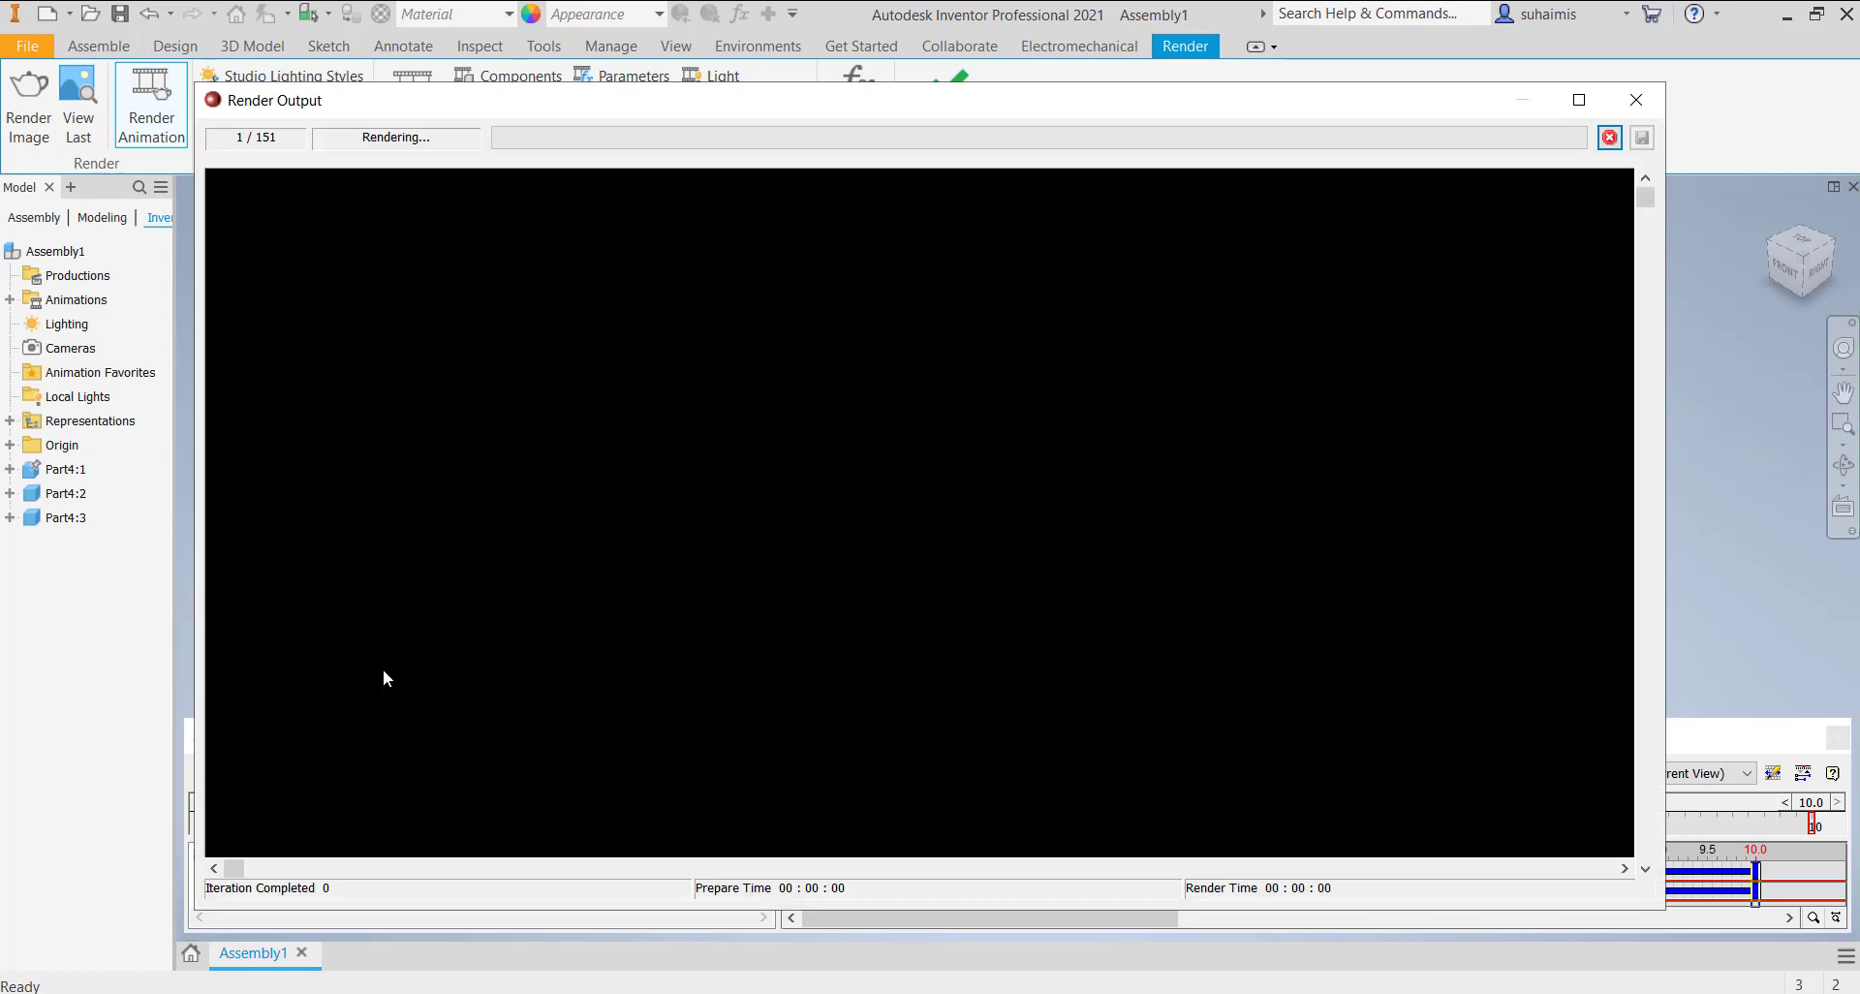